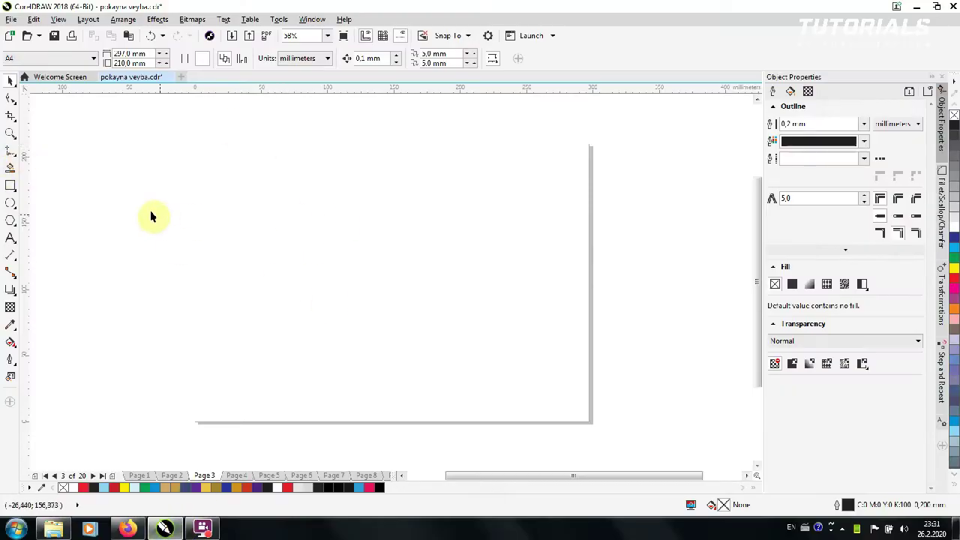
- Draw a rectangle 120 mm tall, round its bottom corners, and nudge it down
left_click(11, 185)
left_click_drag(311, 345, 461, 193)
type("100")
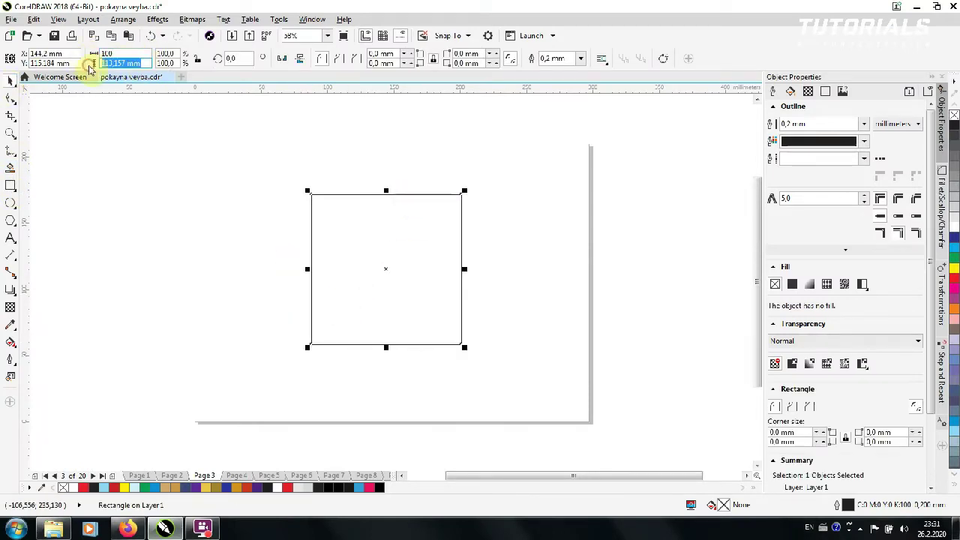
type("120")
key("Return")
left_click(10, 98)
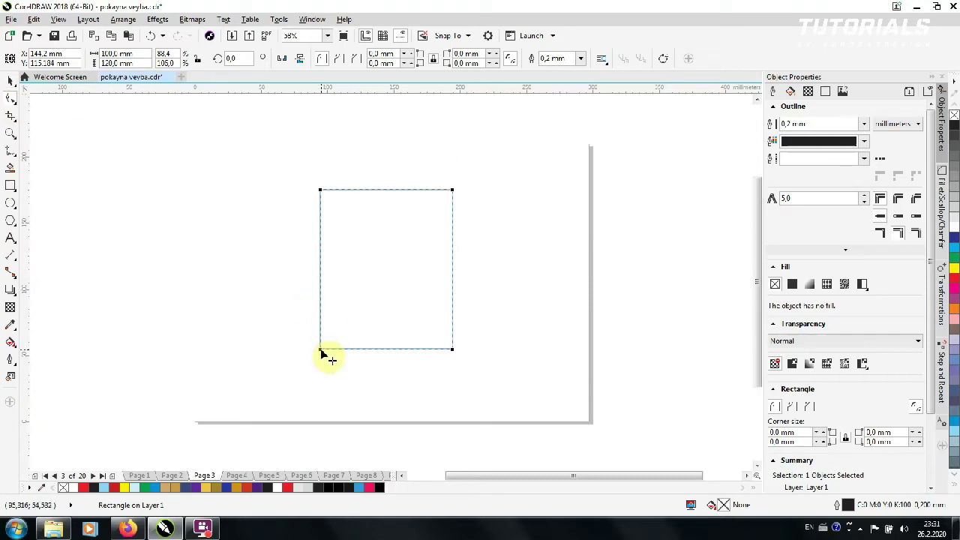
mouse_move(437, 357)
left_mouse_down()
mouse_move(346, 358)
mouse_move(388, 351)
left_mouse_up()
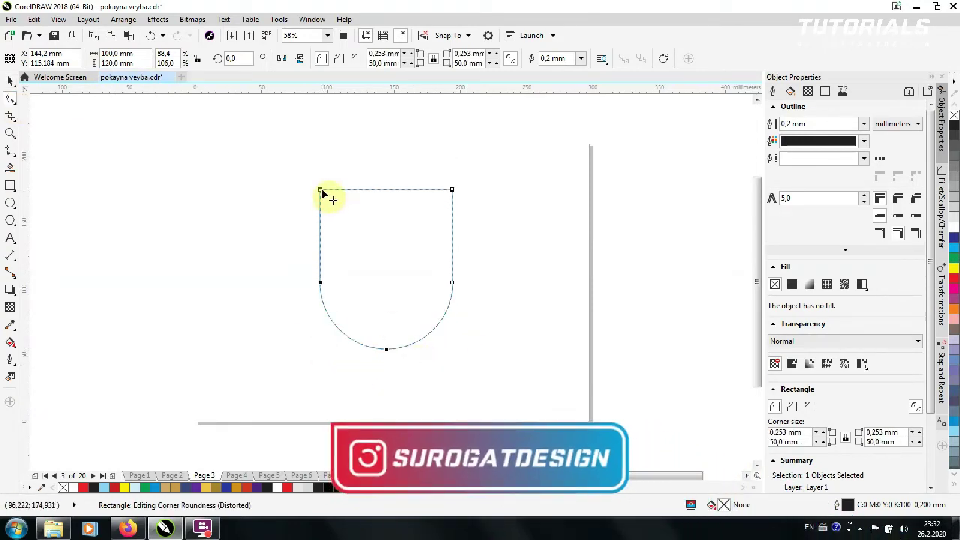
left_click(11, 84)
left_click_drag(392, 234, 394, 260)
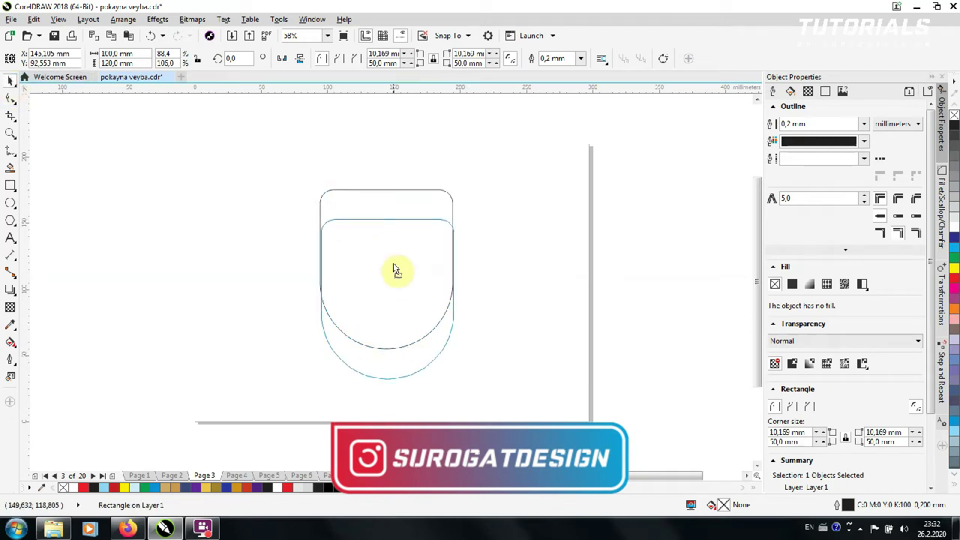
- Draw a circle, centre it horizontally over the rectangle, raise it, and enlarge it slightly
left_click(10, 203)
left_click_drag(207, 359, 374, 191)
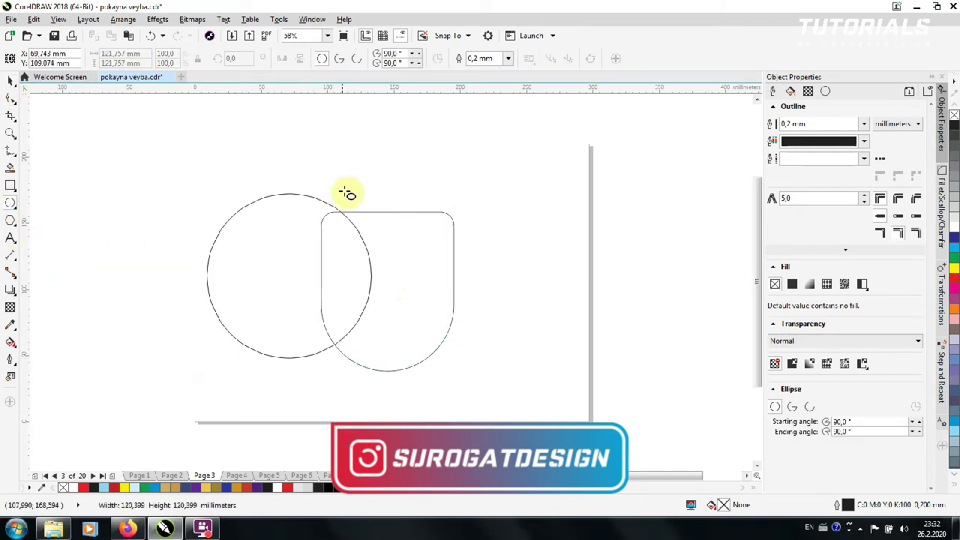
left_click(11, 80)
left_click(258, 299)
key("ctrl+a")
key("c")
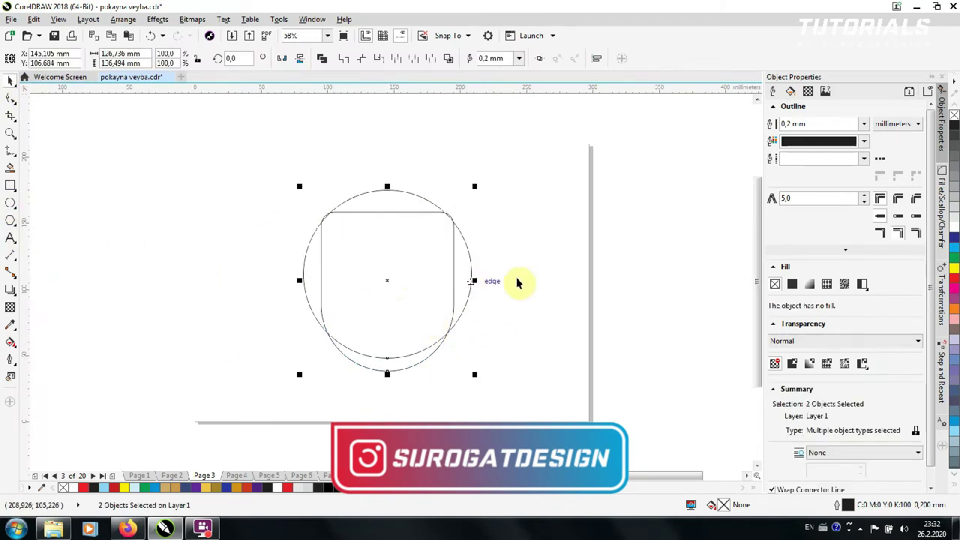
left_click(464, 266)
left_click_drag(465, 265, 463, 231)
left_click(462, 237)
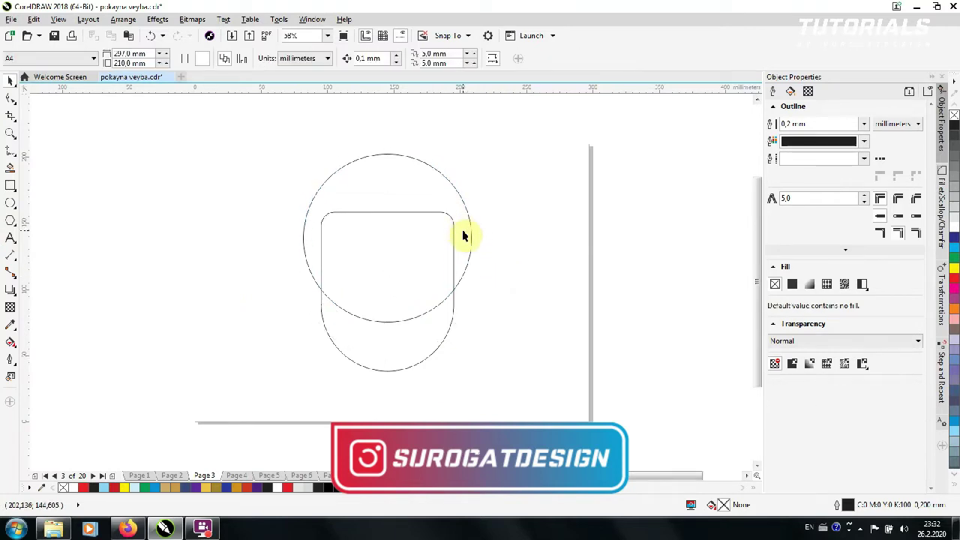
left_click(463, 237)
left_click_drag(471, 153, 473, 148)
- Bring the rounded face shape in front of the circle
left_click(426, 331)
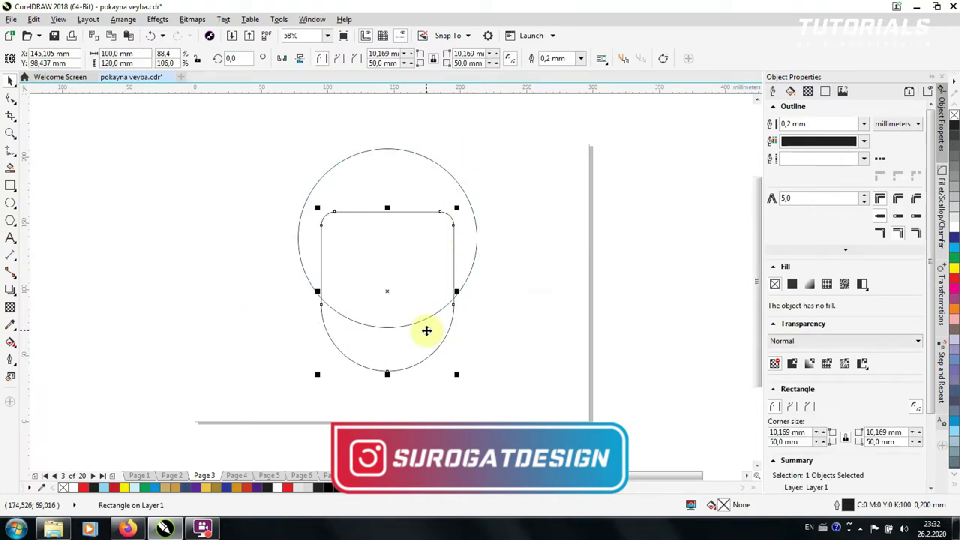
right_click(426, 331)
left_click(537, 321)
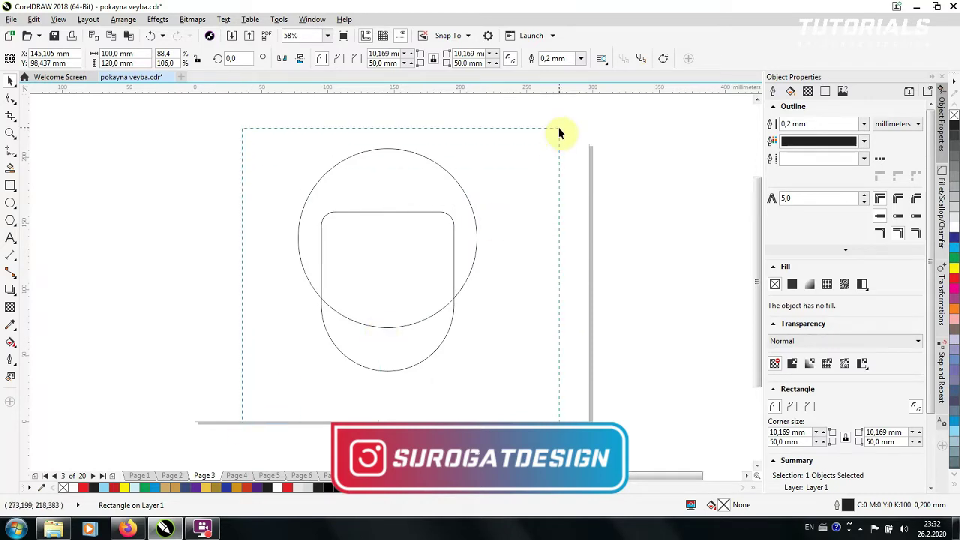
left_click_drag(558, 133, 559, 132)
- Fill the circle black as hair and the face a light pink
left_click(73, 488)
left_click(380, 277)
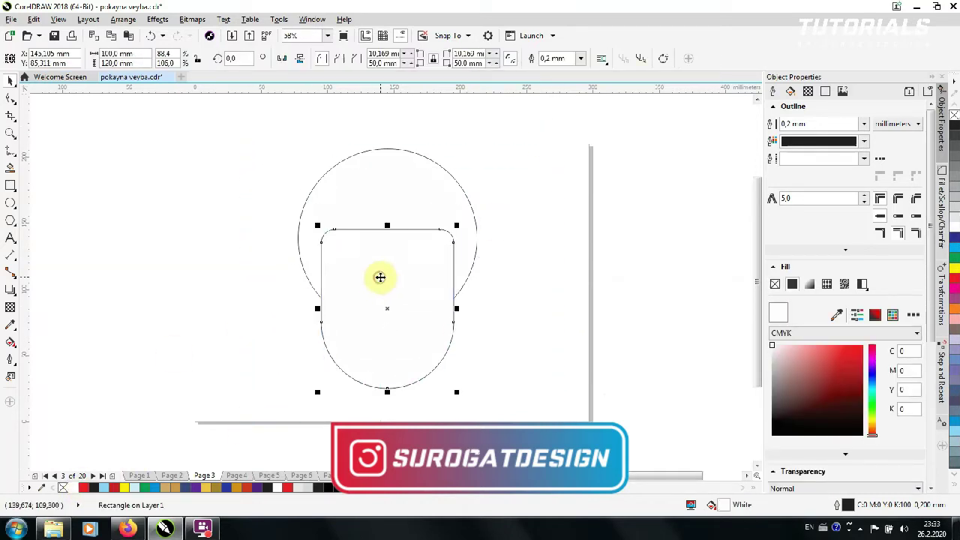
left_click(409, 216)
left_click(328, 487)
left_click(386, 383)
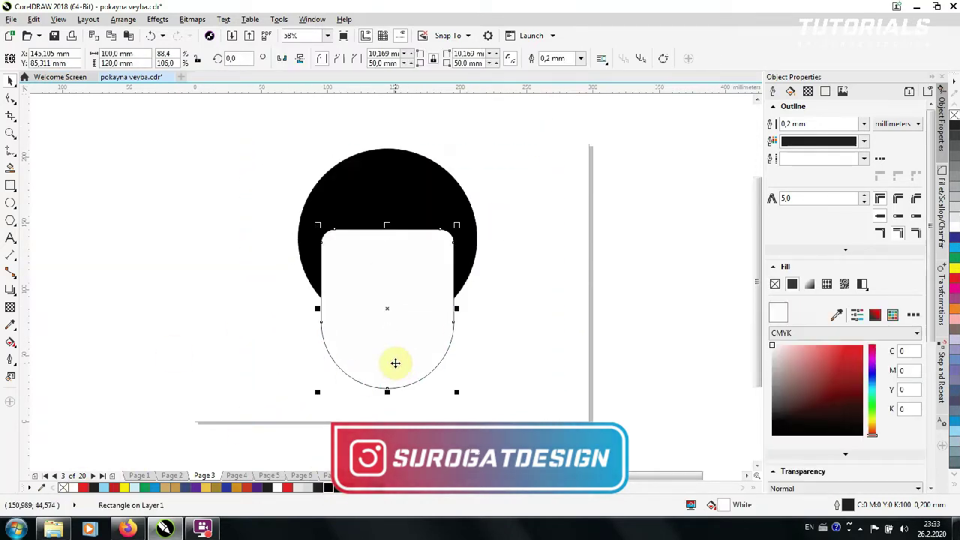
left_click(955, 324)
left_click_drag(955, 324, 909, 330)
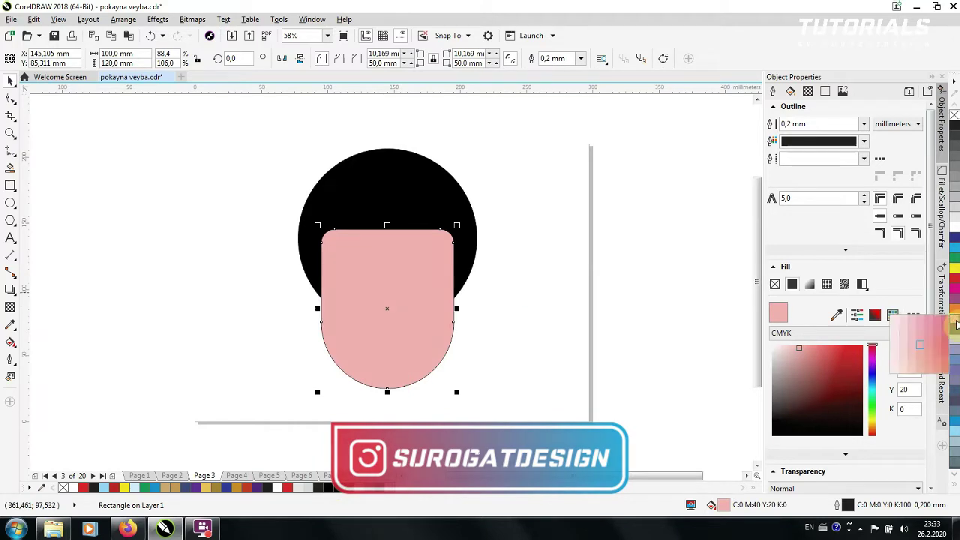
left_click(909, 330)
- Remove outlines from both shapes, make the face tan, and keep the hair black
left_click_drag(557, 127, 248, 424)
left_click(518, 57)
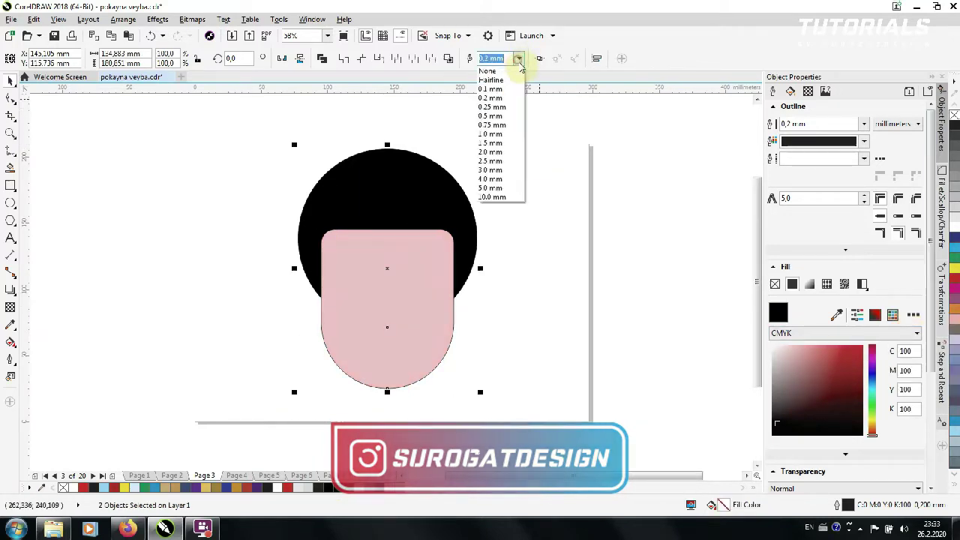
left_click(488, 69)
left_click(210, 488)
left_click(321, 274)
left_click(73, 488)
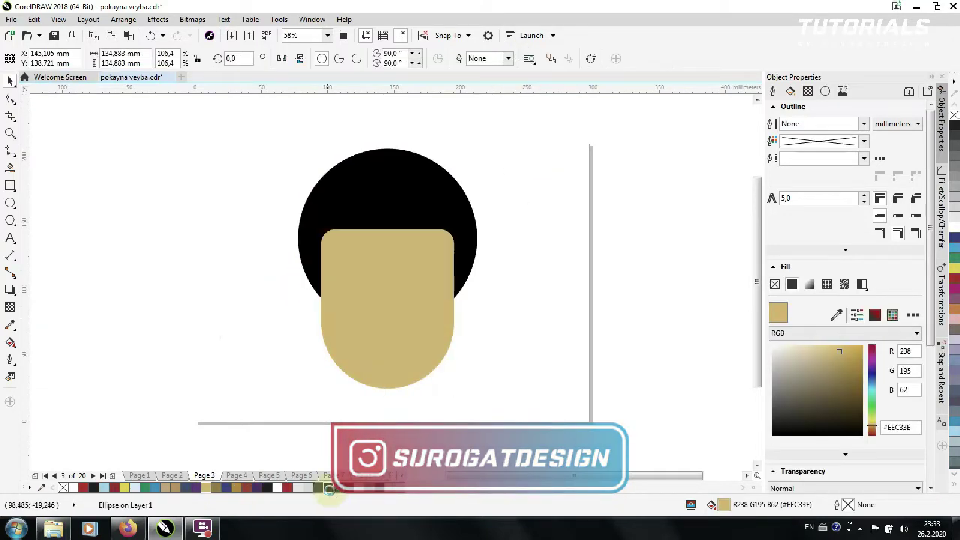
left_click(398, 318)
left_click(10, 185)
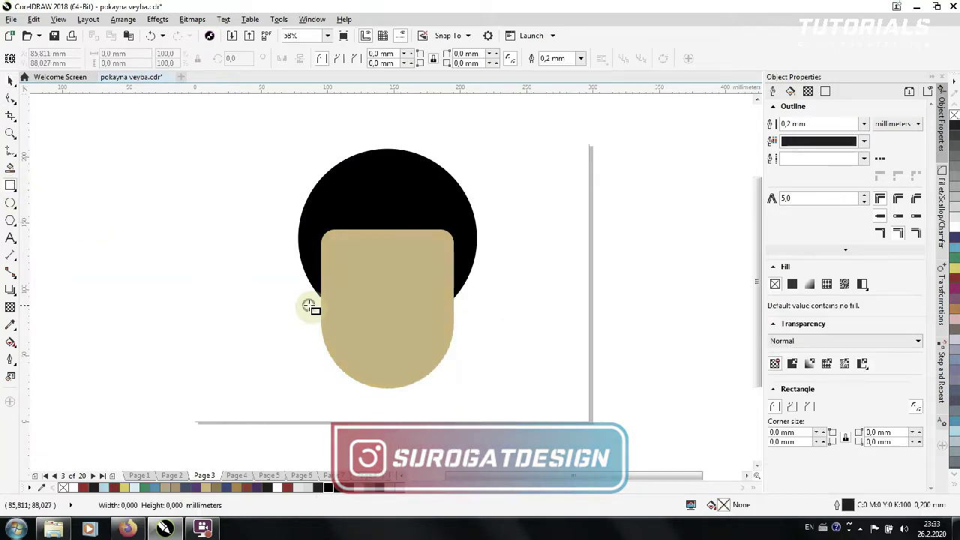
- Draw a rounded bar across the face for ears and place it behind the face
mouse_move(309, 304)
left_mouse_down()
mouse_move(468, 278)
mouse_move(472, 292)
left_mouse_up()
left_click(10, 81)
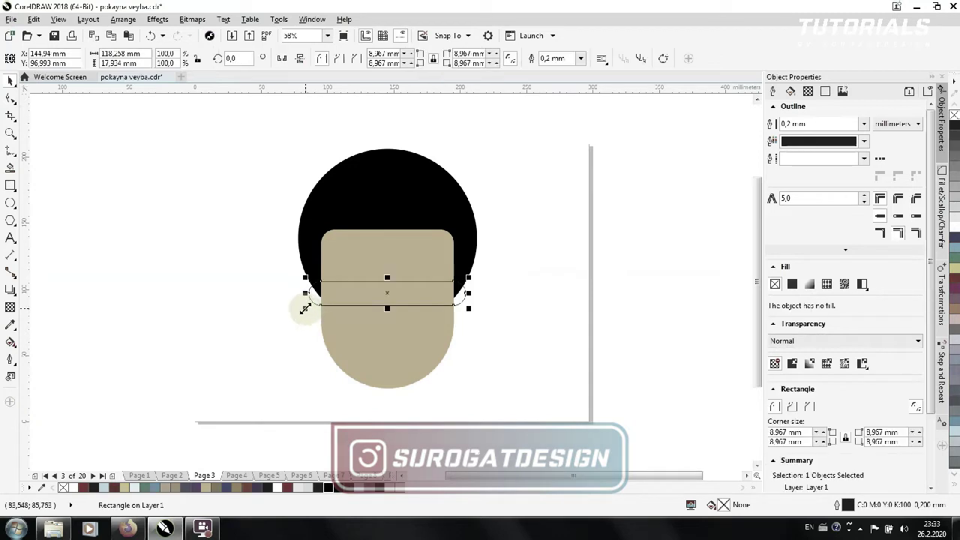
left_click_drag(303, 310, 303, 308)
left_click(307, 218, "shift")
right_click(307, 218)
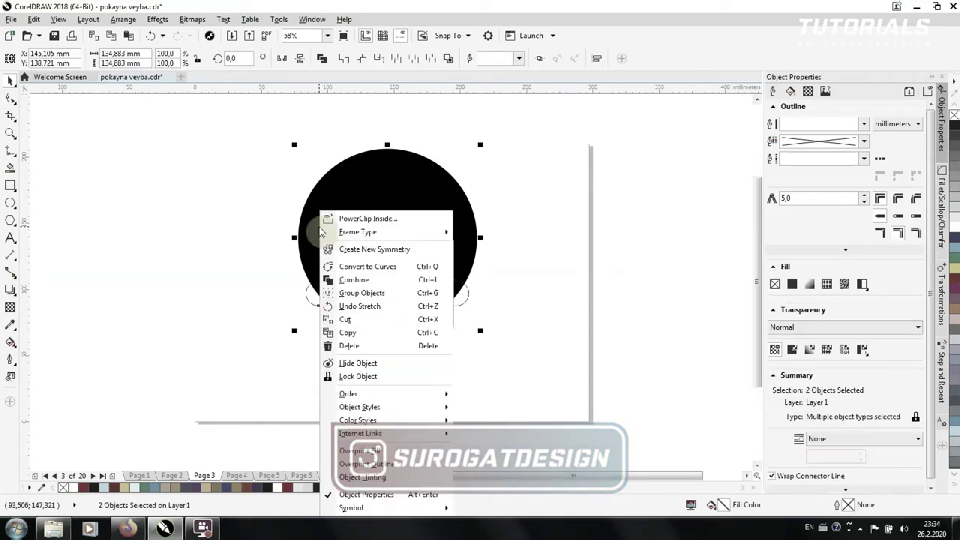
left_click(501, 398)
- Remove the ear outlines and refill the hair circle black
left_click(219, 487)
left_click(518, 57)
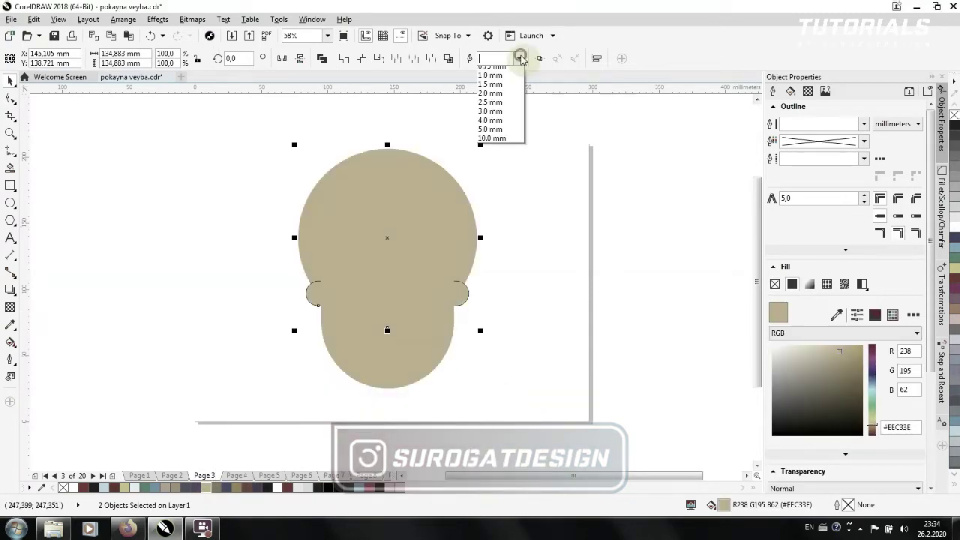
left_click(501, 66)
left_click(450, 172)
left_click(327, 488)
left_click(247, 384)
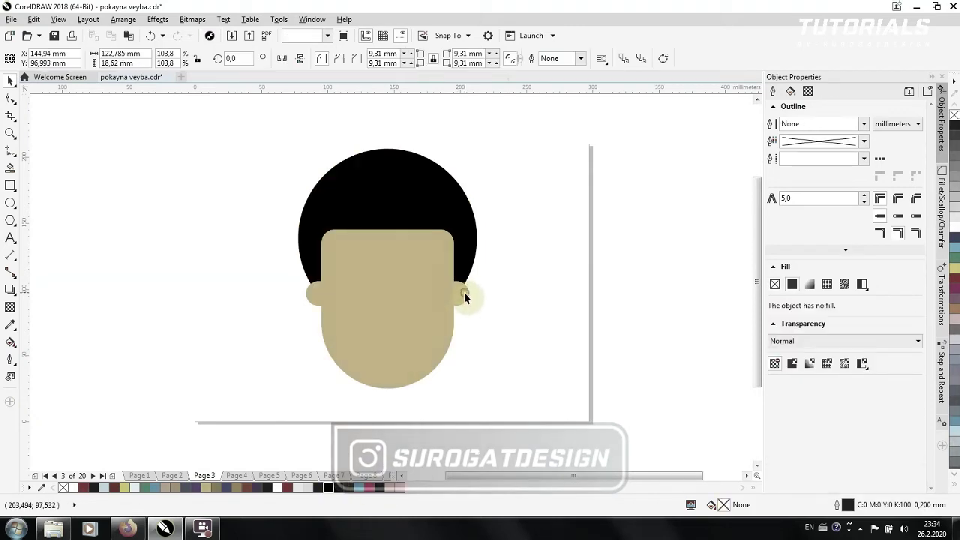
right_click(467, 295)
left_click(637, 242)
right_click(636, 242)
key("Escape")
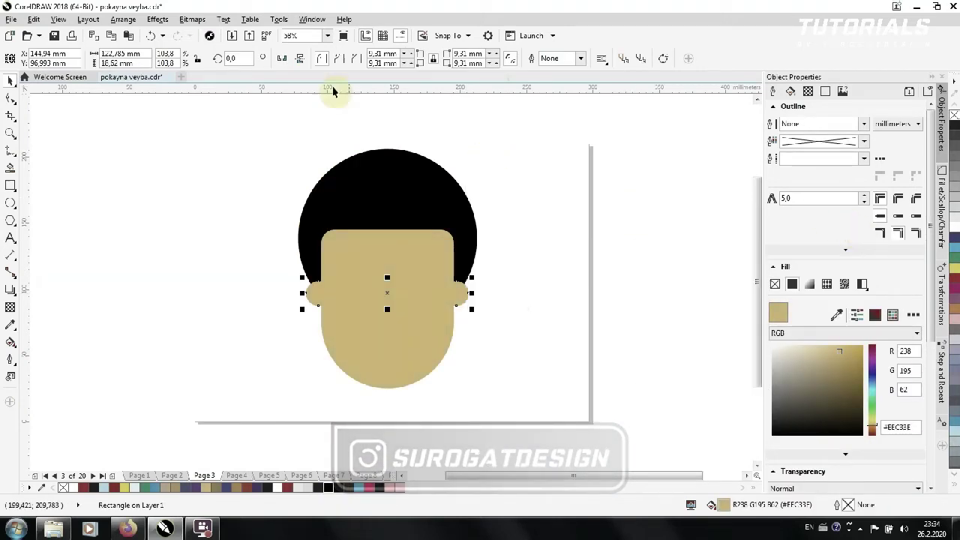
- Try 1.0 mm and 4.0 mm ear outlines, then remove the outline and fill the ears darker tan
left_click(580, 58)
left_click(552, 133)
left_click(582, 58)
left_click(569, 164)
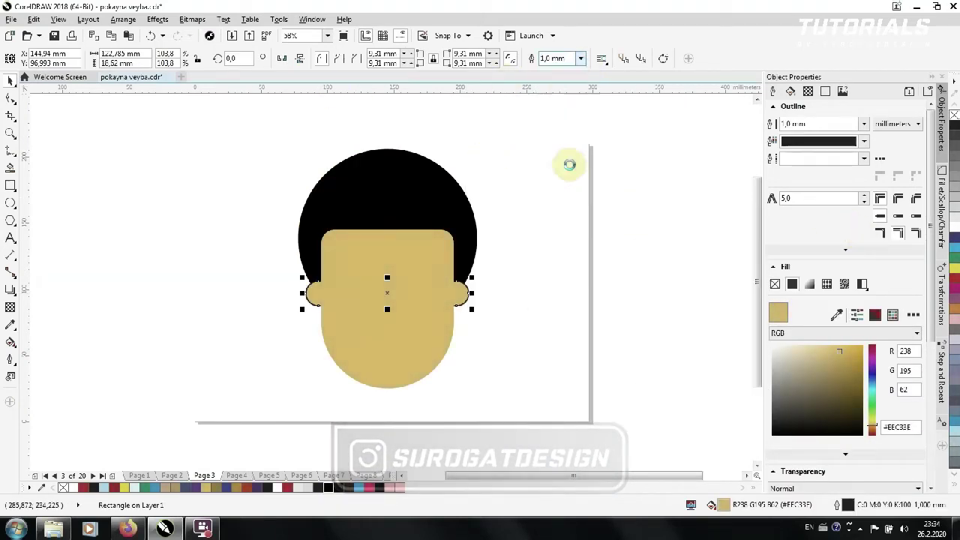
left_click(580, 59)
left_click(574, 183)
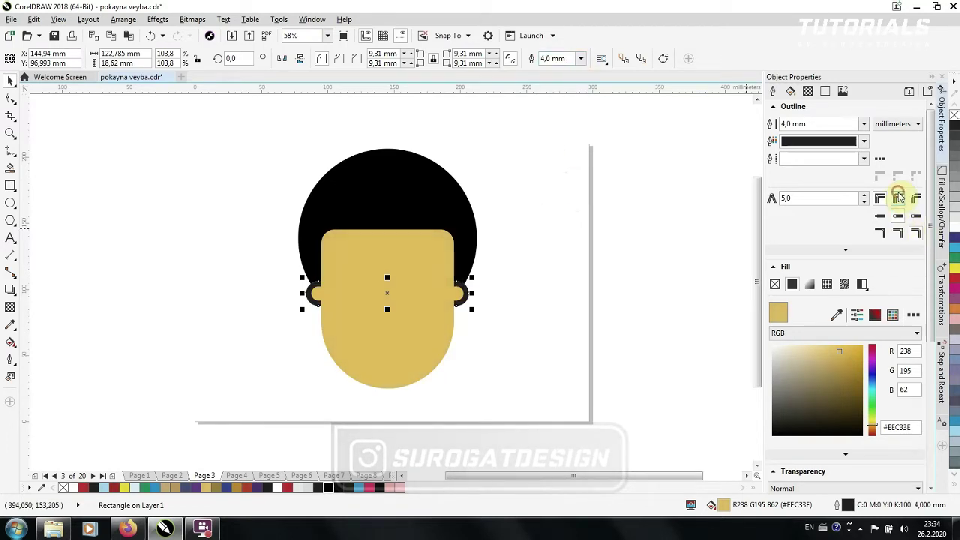
right_click(63, 487)
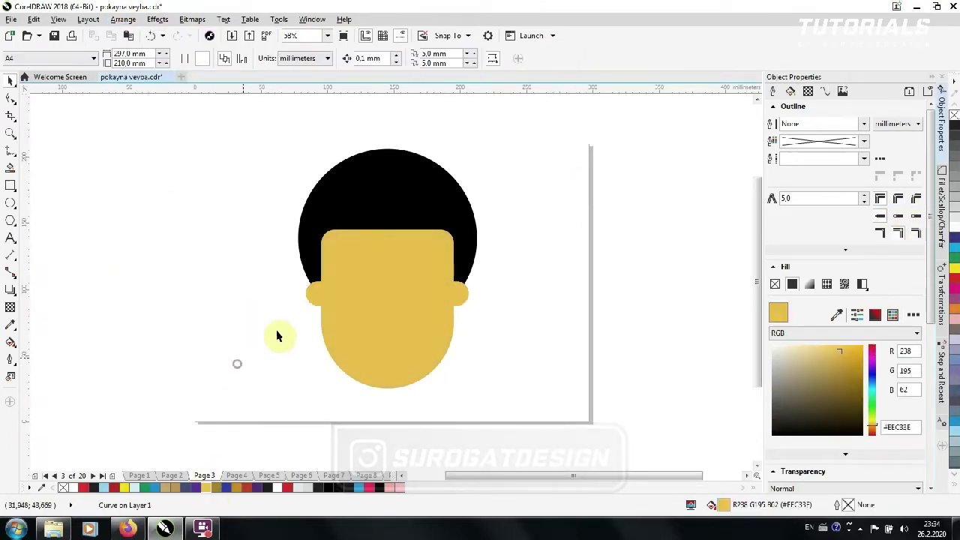
left_click(390, 487)
left_click(185, 489)
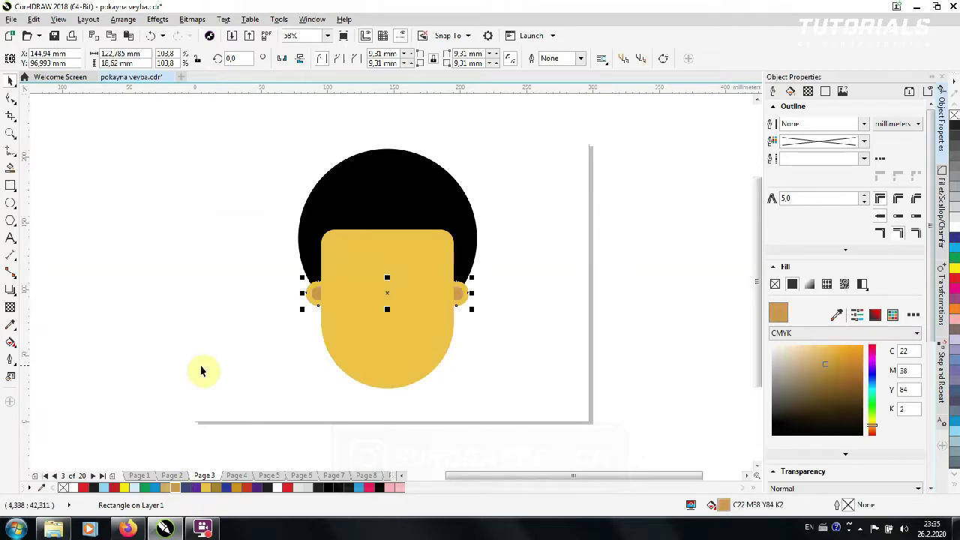
left_click(201, 370)
left_click(11, 184)
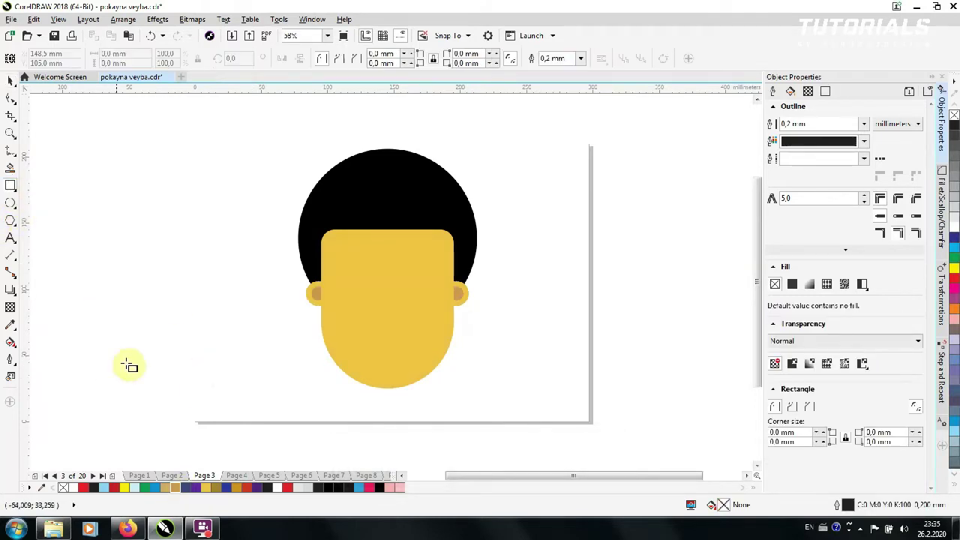
- Draw a small rectangle 20 mm tall left of the face and round a corner
mouse_move(87, 382)
left_mouse_down()
mouse_move(175, 347)
mouse_move(161, 363)
left_mouse_up()
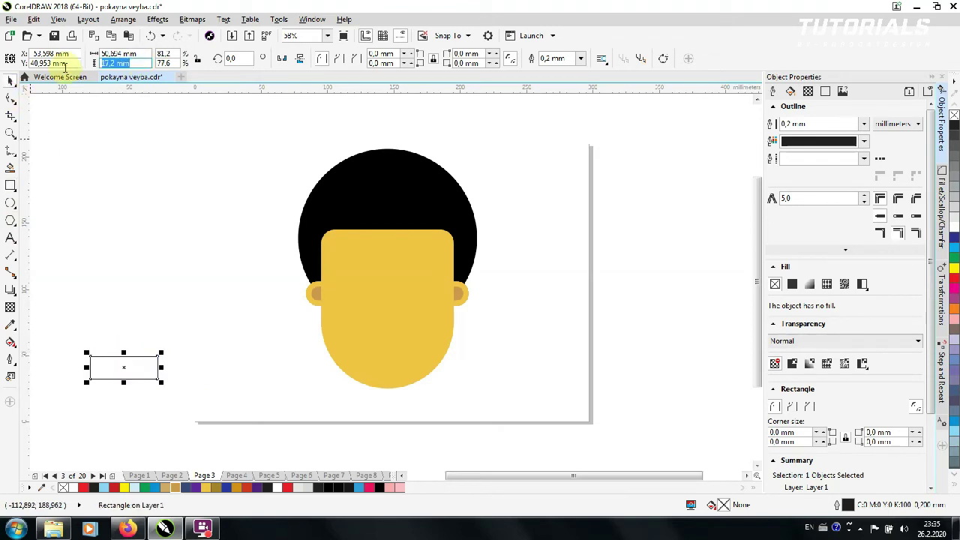
type("20")
key("Tab")
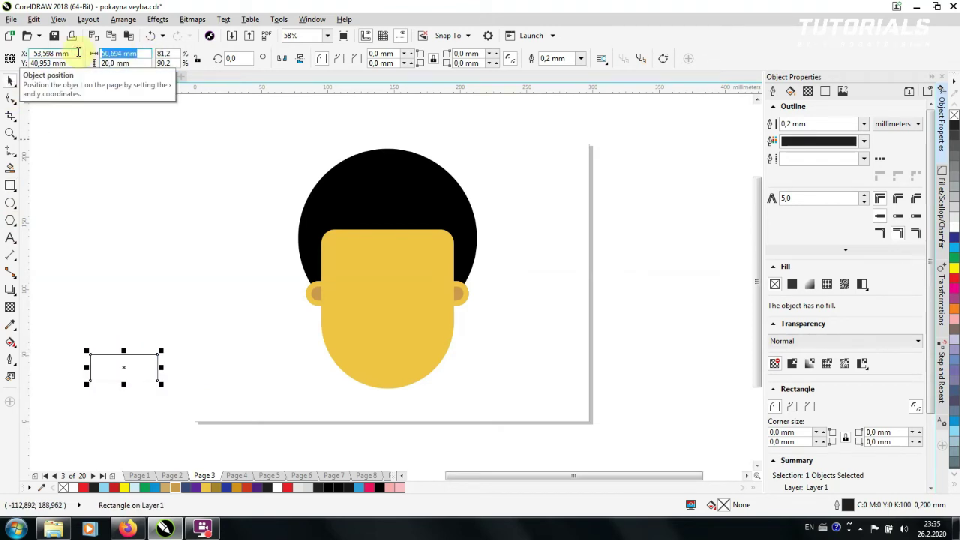
type("50")
key("F10")
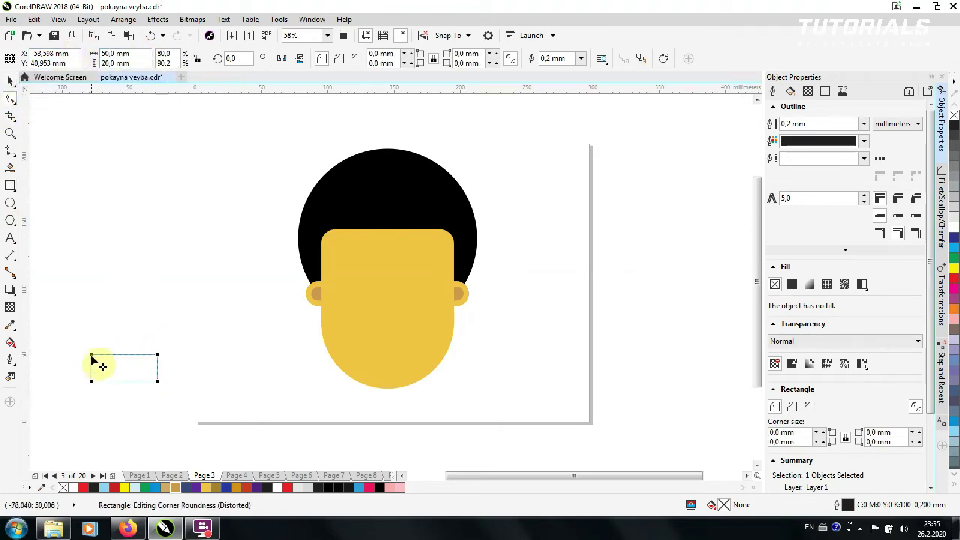
left_click_drag(157, 381, 114, 395)
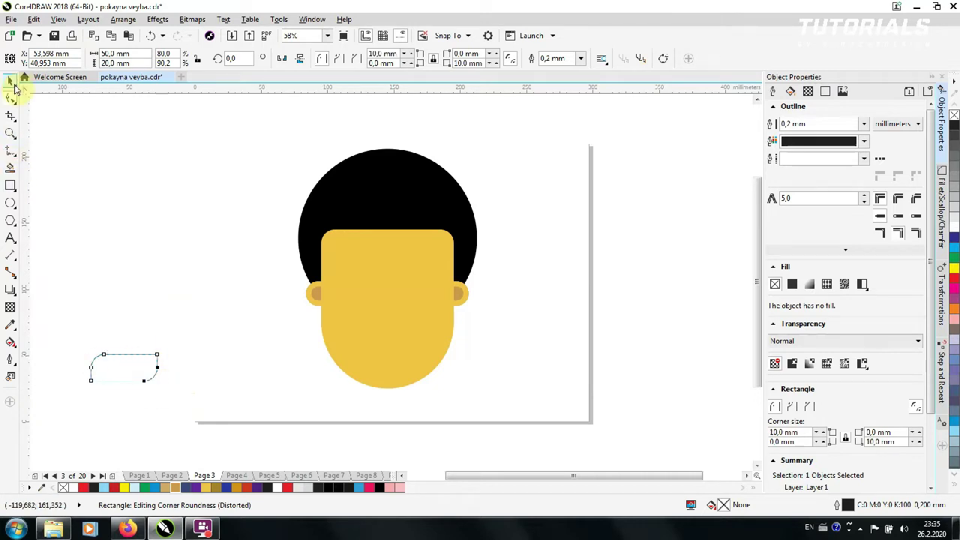
left_click(15, 85)
- Copy the rounded shape to its right and shrink the pair together
right_click(140, 367)
right_click(140, 367)
left_click(128, 371)
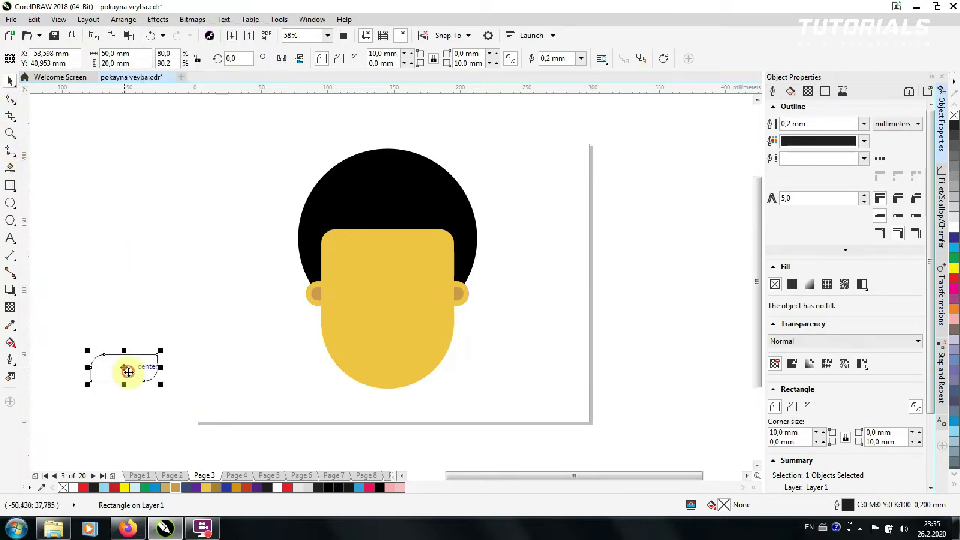
left_click_drag(173, 373, 210, 367)
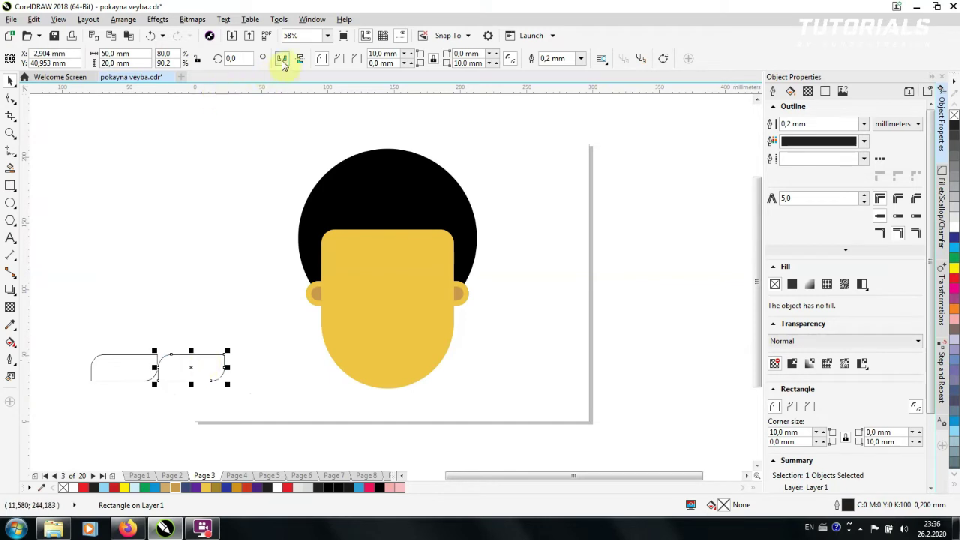
mouse_move(79, 400)
left_mouse_down()
mouse_move(232, 336)
mouse_move(187, 361)
mouse_move(400, 325)
left_mouse_up()
- Fill the pair black with no outline and place it on the face as a moustache
left_click(328, 487)
left_click(518, 58)
left_click(487, 70)
left_click(79, 396)
left_click(344, 372, "shift")
left_click(377, 321)
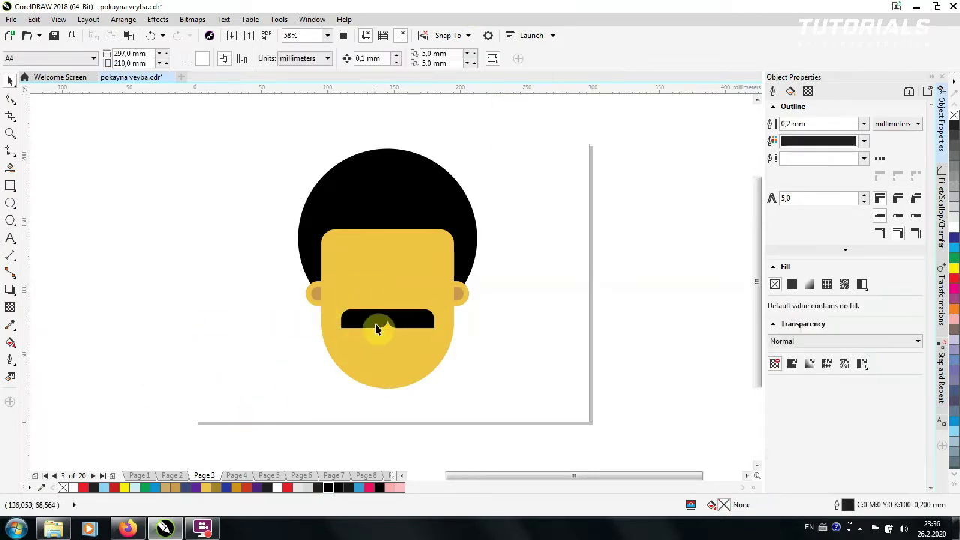
left_click(11, 221)
- Draw a circle left of the portrait, duplicate it beside itself, and shrink the pair
left_click_drag(113, 366, 190, 290)
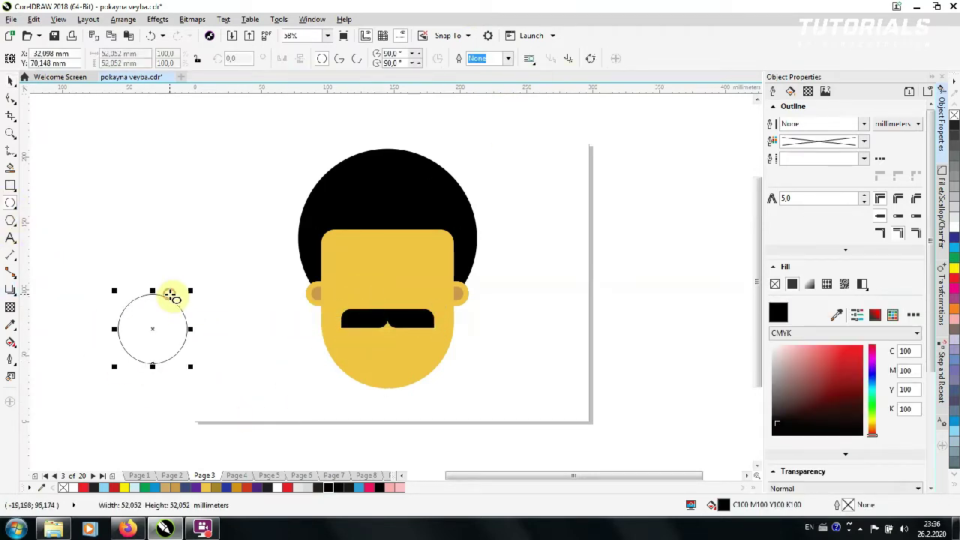
right_click(170, 339)
right_click(221, 309)
left_click(160, 330)
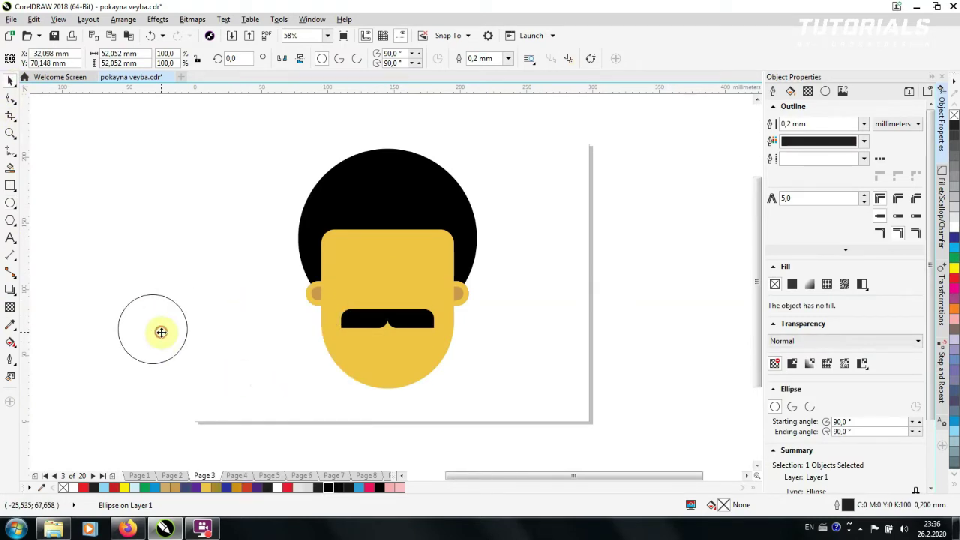
left_click_drag(161, 331, 161, 327)
left_click_drag(139, 363, 139, 369)
left_click(176, 290, "shift")
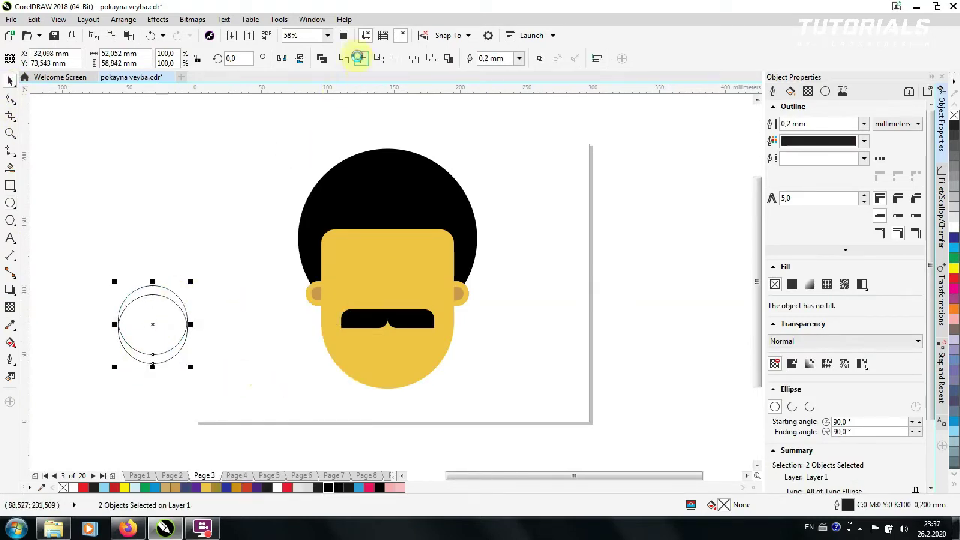
left_click(144, 324)
left_click_drag(120, 361, 125, 356)
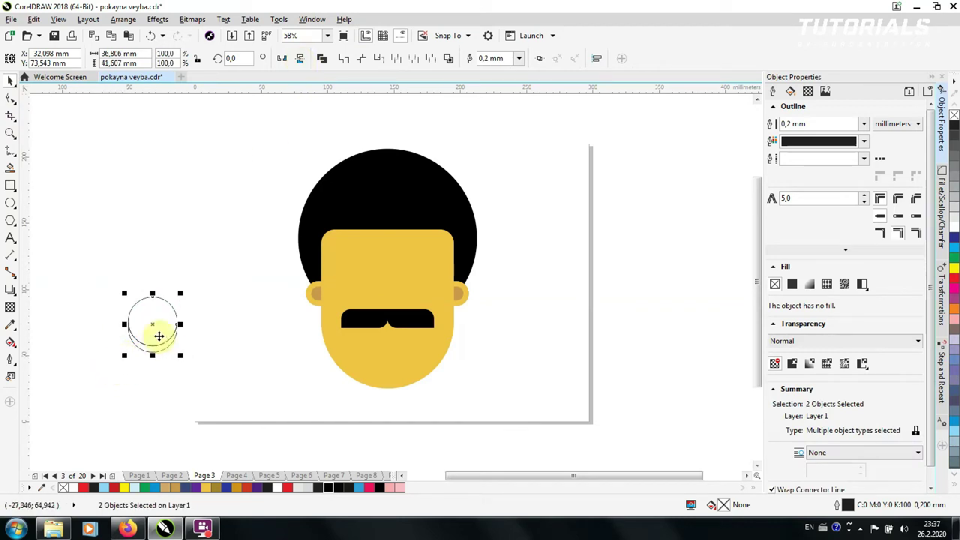
- Move the circle pair above the moustache, fill it face yellow, and remove its outline
left_click_drag(166, 327, 399, 309)
left_click(210, 487)
left_click(259, 457)
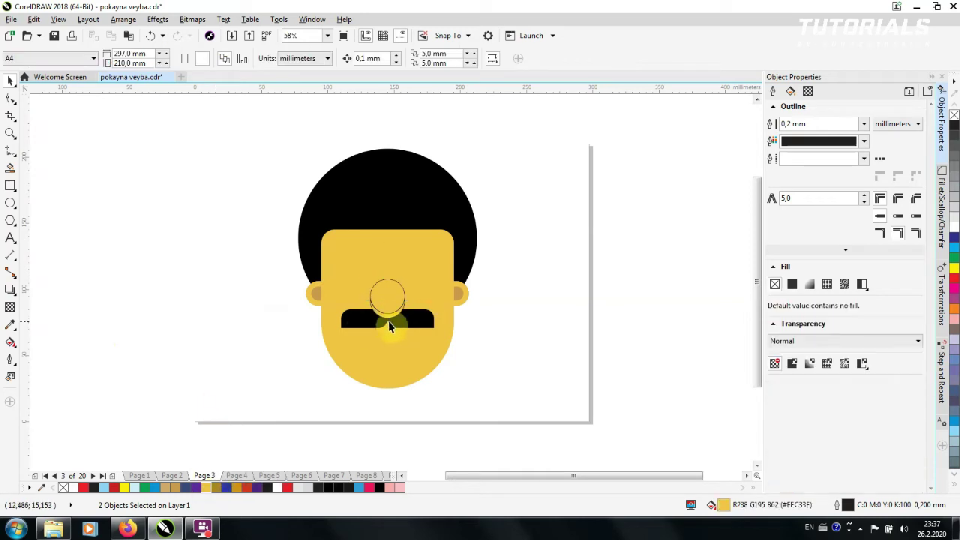
left_click(399, 415)
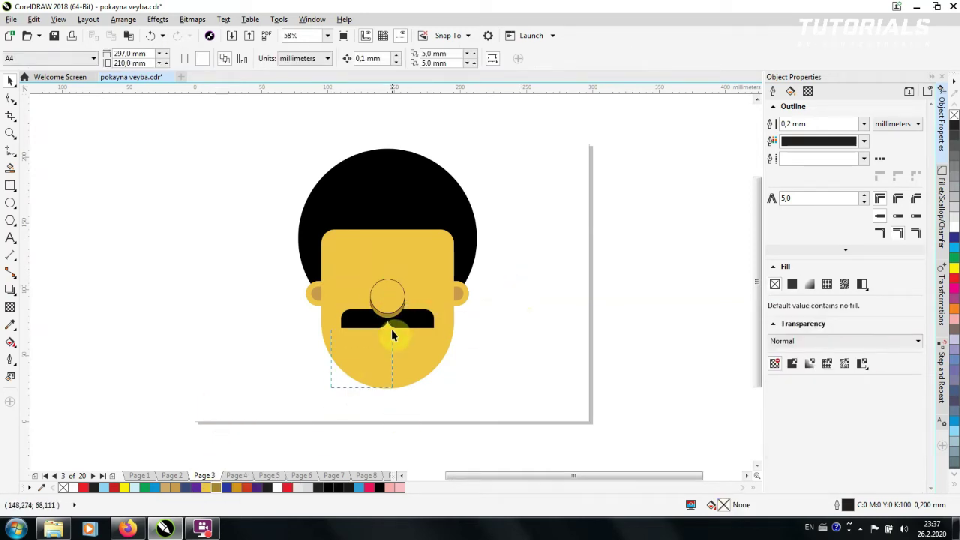
left_click_drag(392, 331, 416, 268)
left_click(521, 60)
left_click(491, 73)
left_click(535, 168)
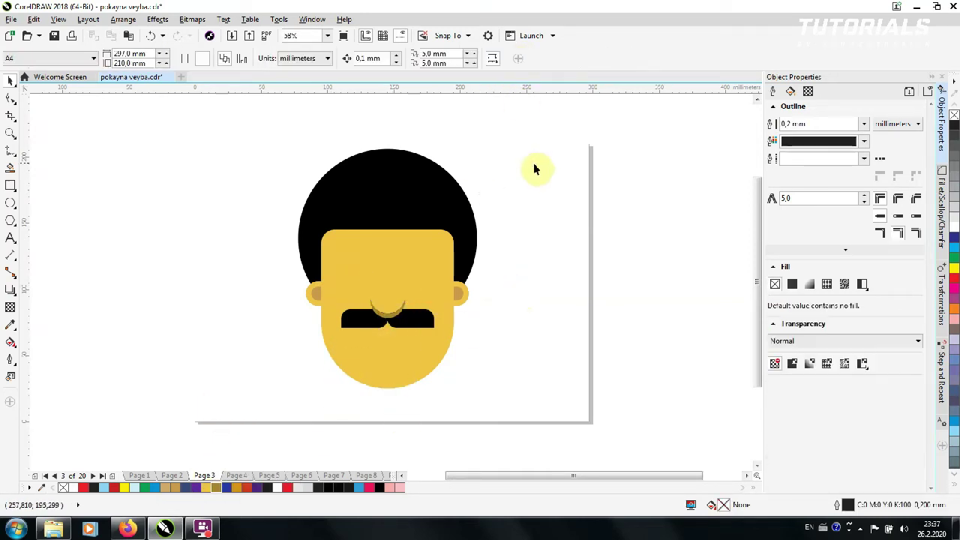
left_click(10, 203)
- Intersect a circle with a rectangle to make a white half-circle mouth
left_click_drag(145, 375, 254, 266)
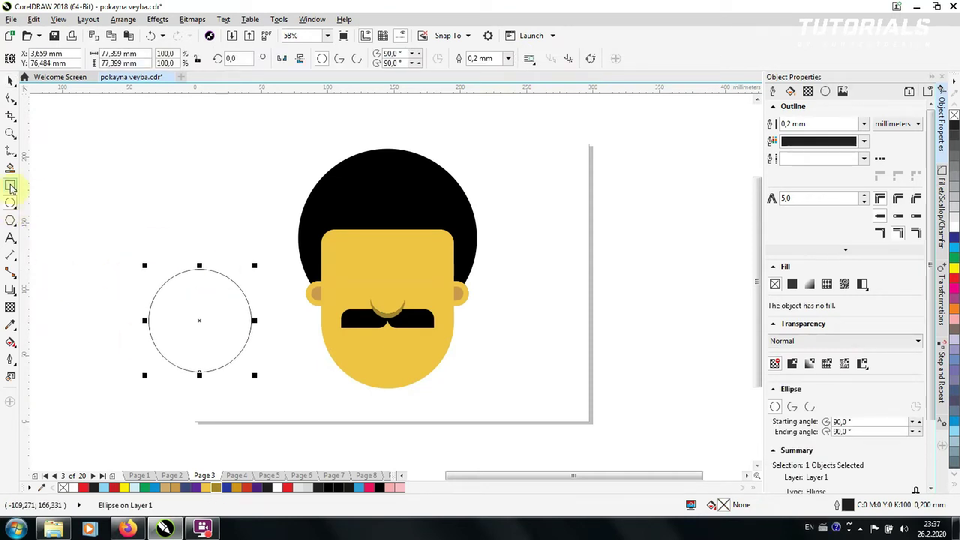
left_click(10, 187)
left_click_drag(112, 408, 268, 326)
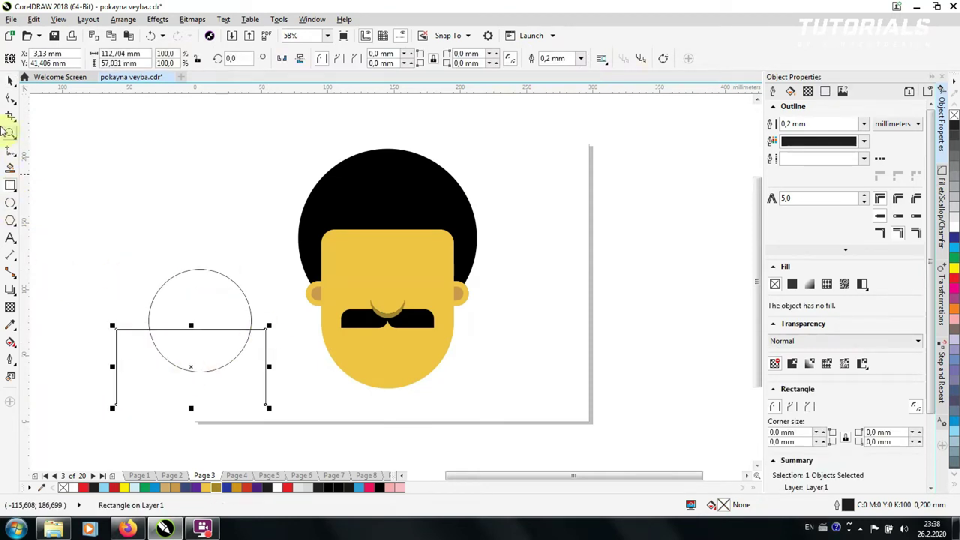
left_click(171, 300, "shift")
left_click(377, 60)
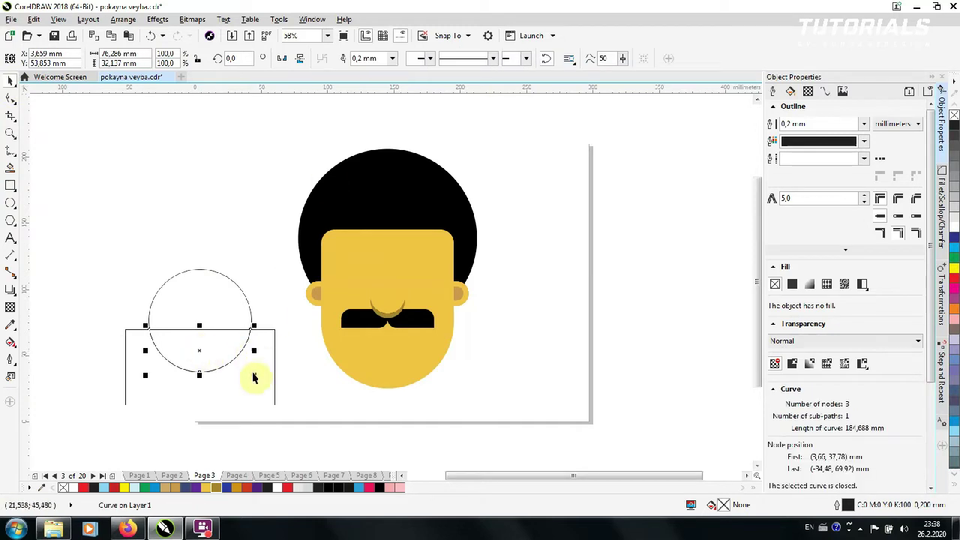
left_click(194, 351)
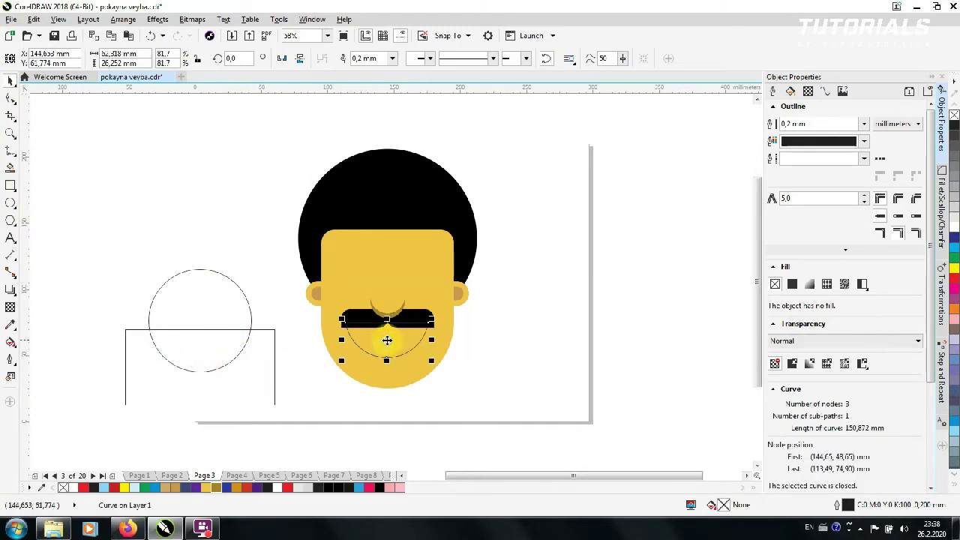
left_click(73, 488)
left_click(533, 288)
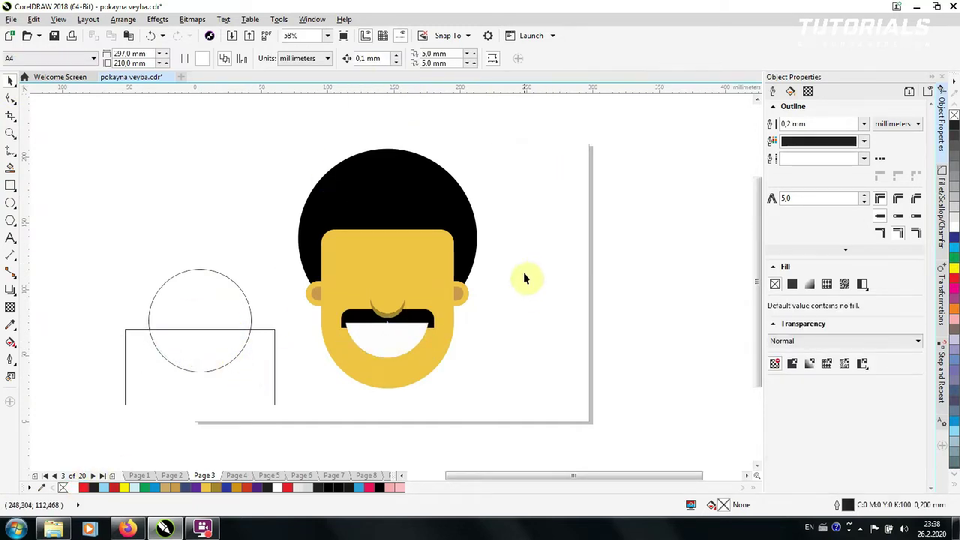
- Give the mouth shape a 5.0 mm outline, after trying 2.0 mm
left_click(386, 325)
right_click(405, 317)
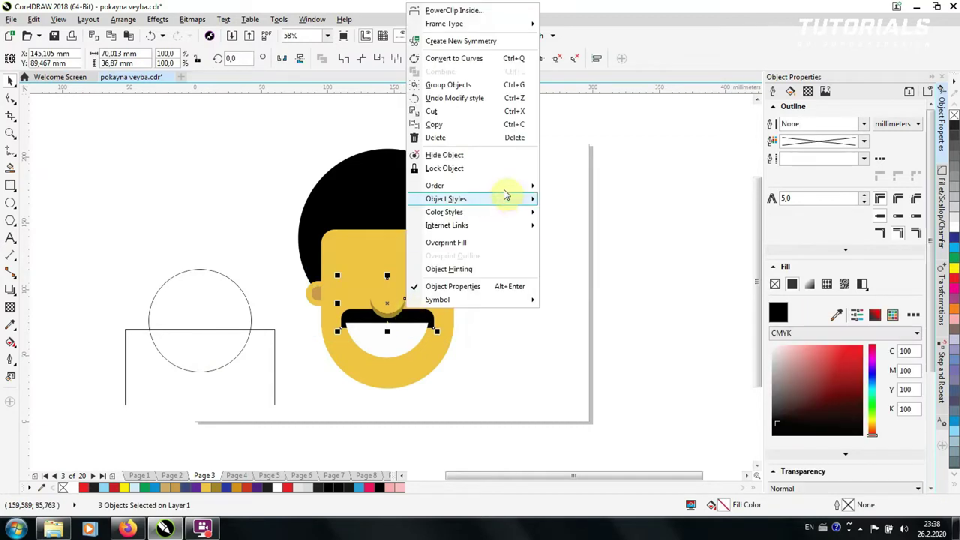
left_click(578, 193)
left_click(578, 193)
left_click(384, 342)
left_click(392, 58)
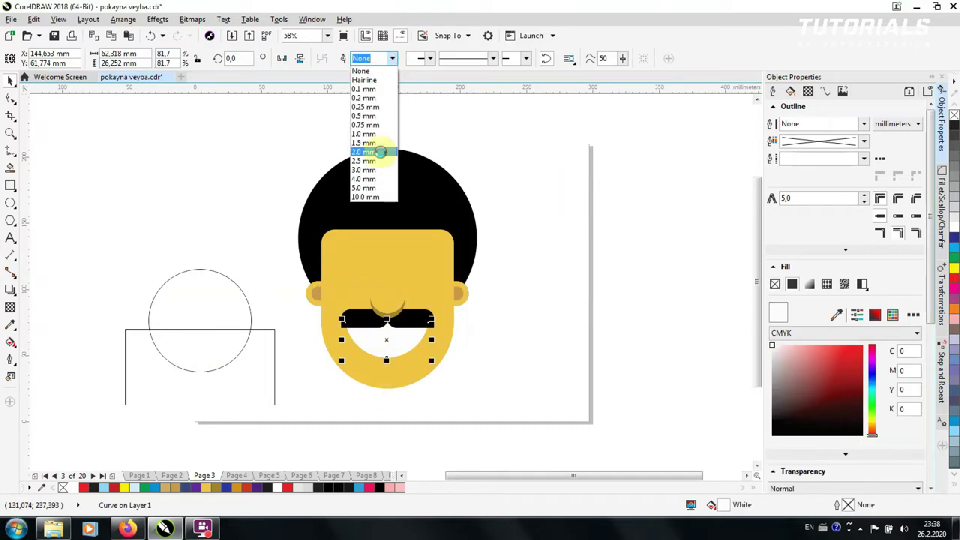
left_click(369, 150)
left_click(392, 58)
left_click(380, 175)
left_click(391, 57)
left_click(378, 201)
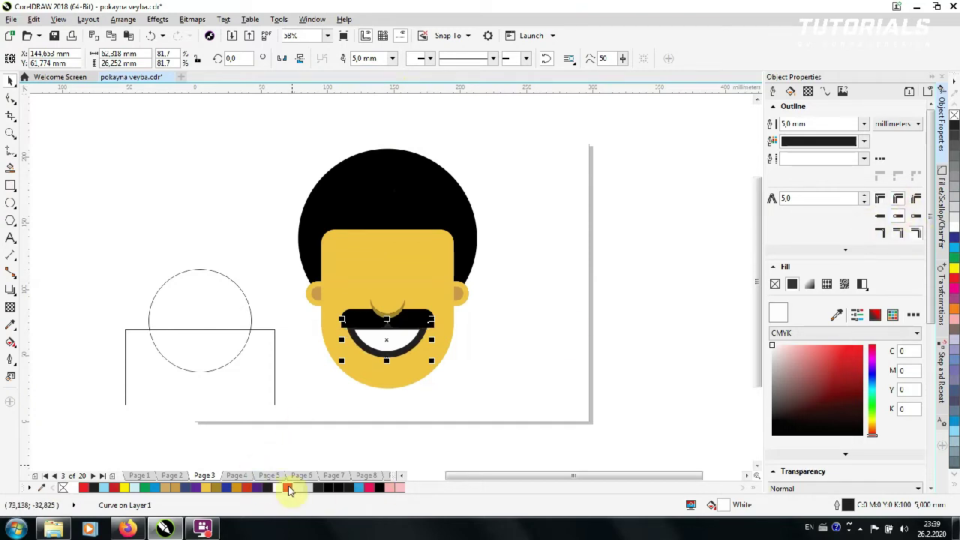
- Convert the mouth outline to an object and colour it red
left_click(123, 21)
left_click(165, 204)
left_click(287, 488)
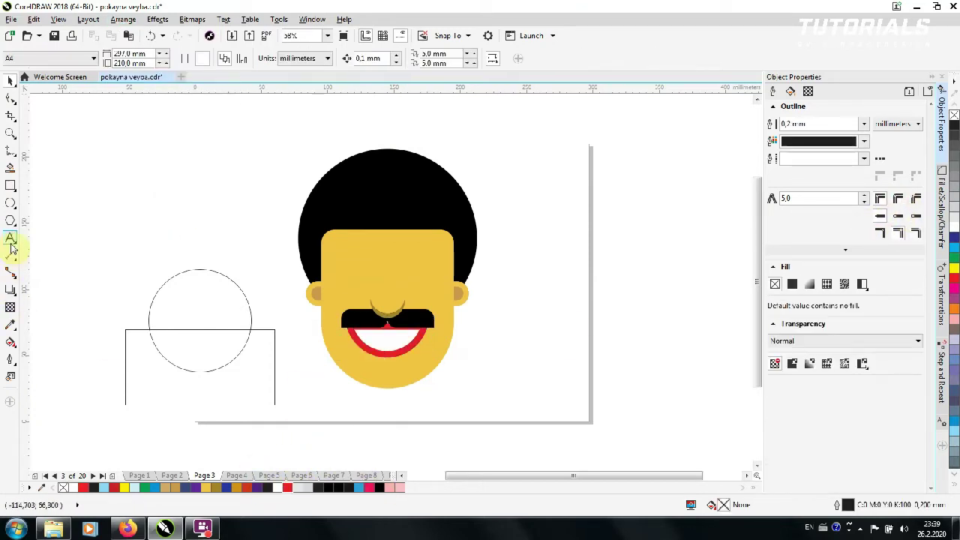
left_click(116, 418)
- Add a white rectangle as the teeth stripe inside the red mouth
left_click(10, 185)
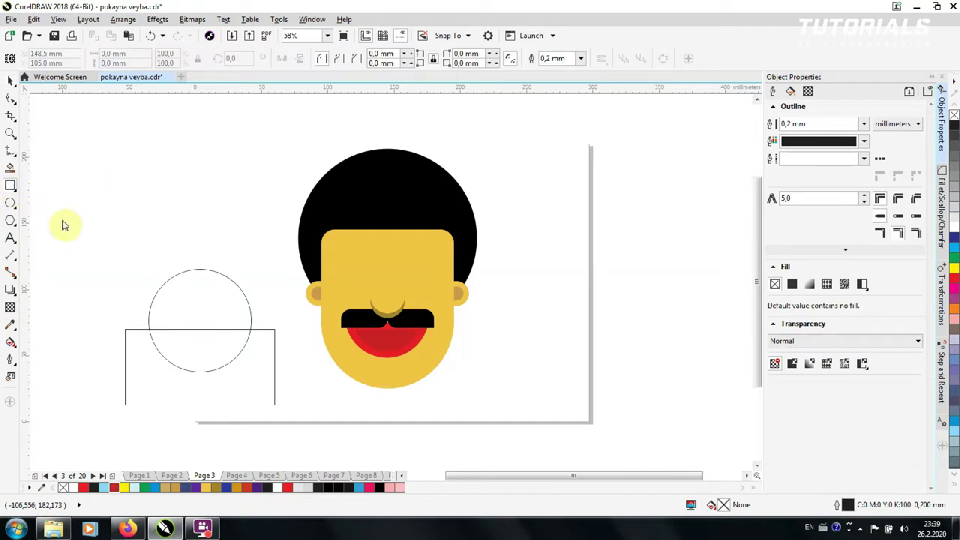
mouse_move(69, 222)
left_mouse_down()
mouse_move(118, 201)
mouse_move(392, 324)
left_mouse_up()
left_click(72, 488)
left_click(377, 341, "shift")
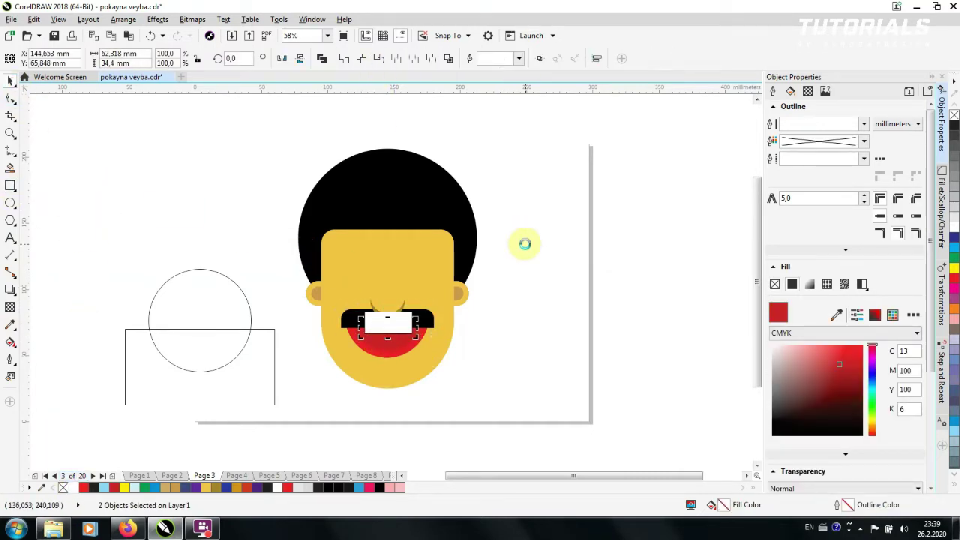
left_click(524, 244)
left_click(405, 314)
key("ctrl+z")
left_click(389, 335)
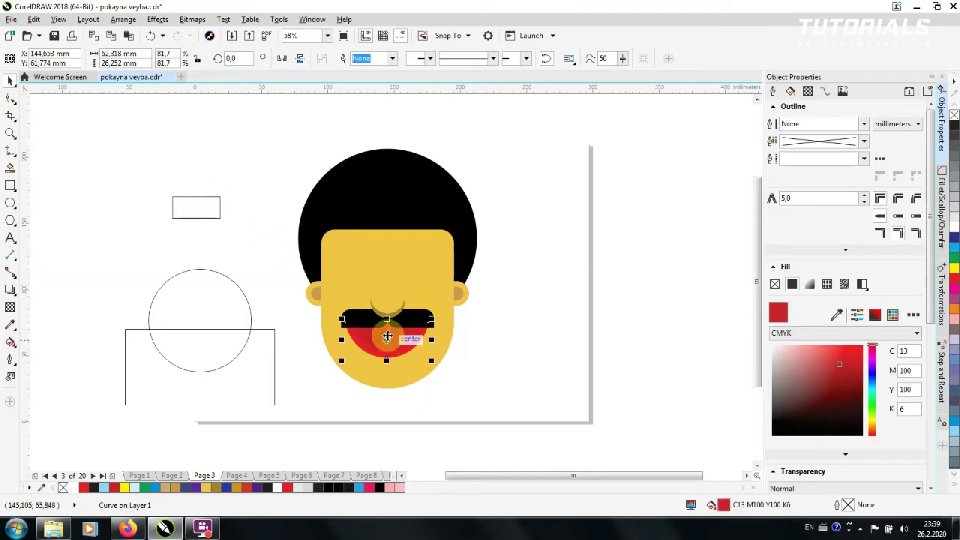
left_click(333, 393)
left_click(415, 320)
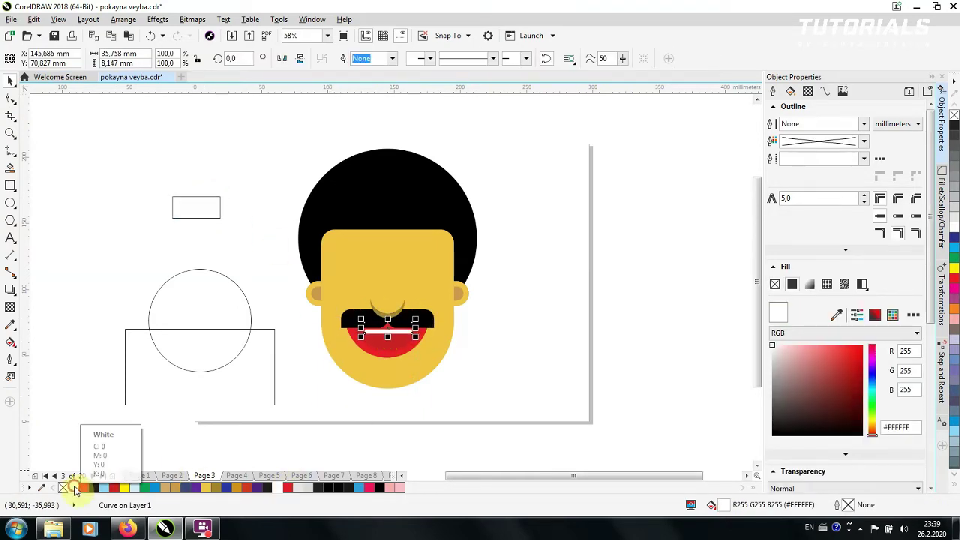
left_click(81, 357)
- Duplicate the yellow face shape, restoring it after an accidental delete
left_click(377, 369)
right_click(317, 375)
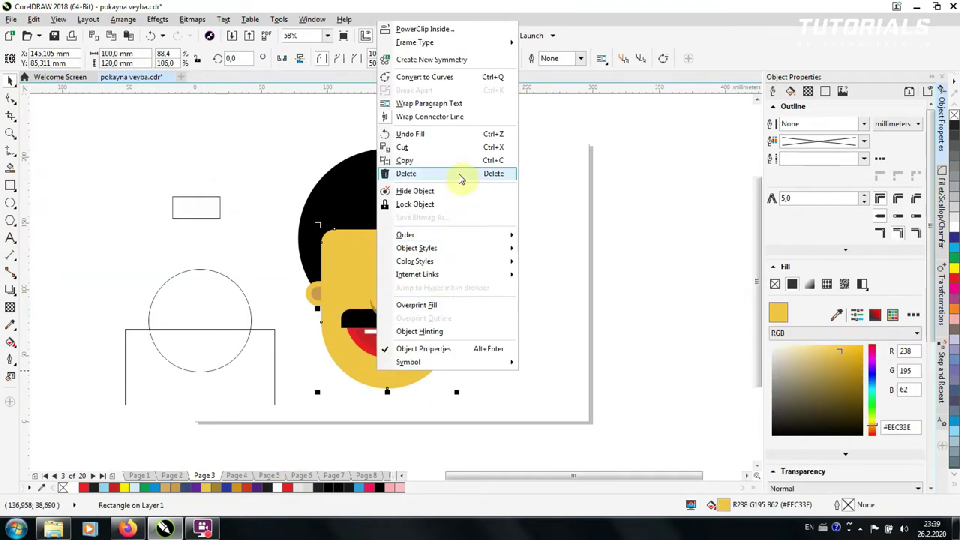
left_click(460, 176)
left_click(150, 36)
left_click(366, 252)
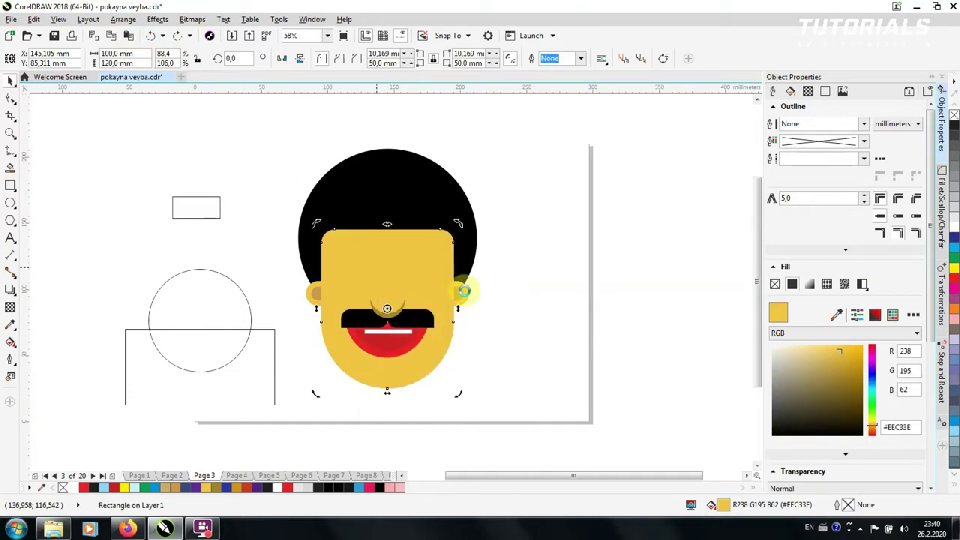
key("shift+Page_Up")
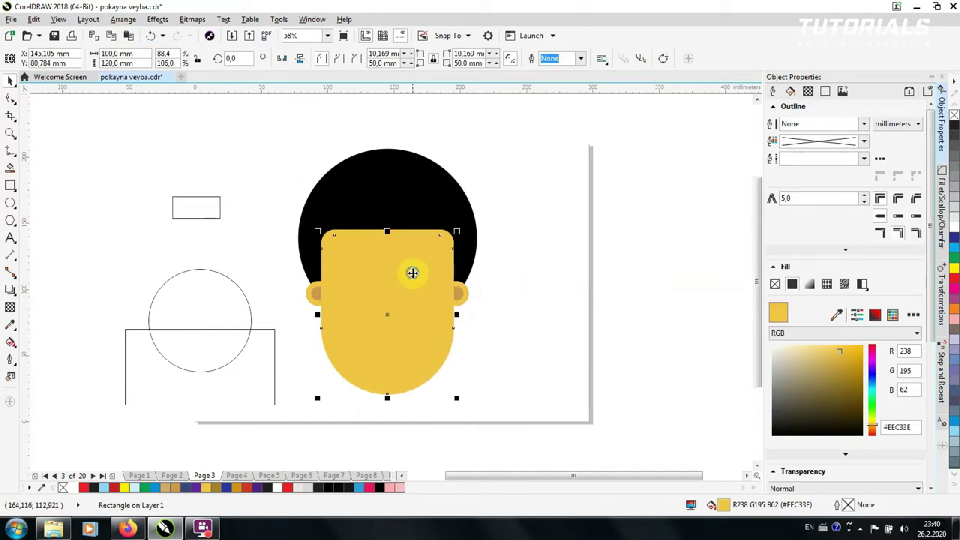
- Send the face copy behind the moustache and mouth and fill it dark gold #D09214
right_click(412, 267)
left_click(593, 395)
left_click(220, 489)
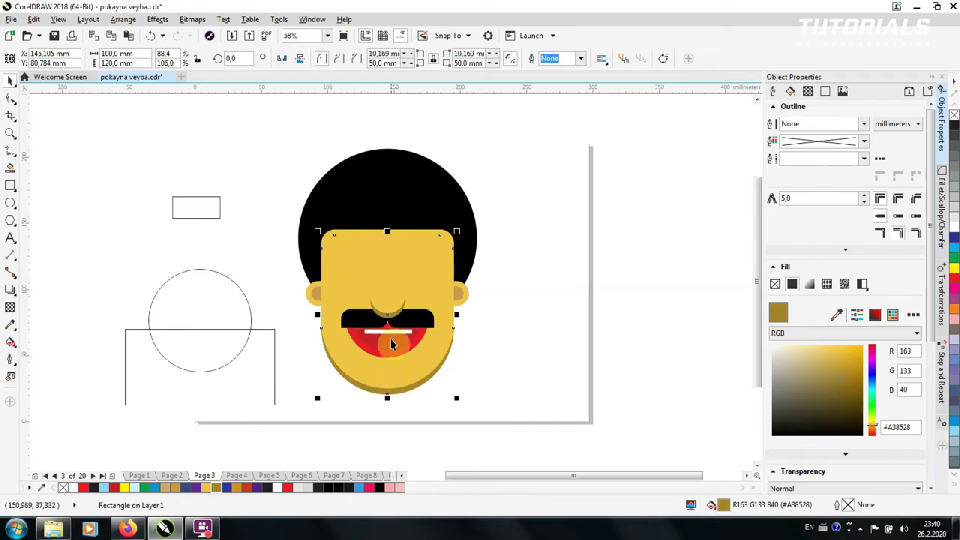
- Darken the nose to a deeper gold, deepen the copy's fill, and nudge it down
left_click(396, 309)
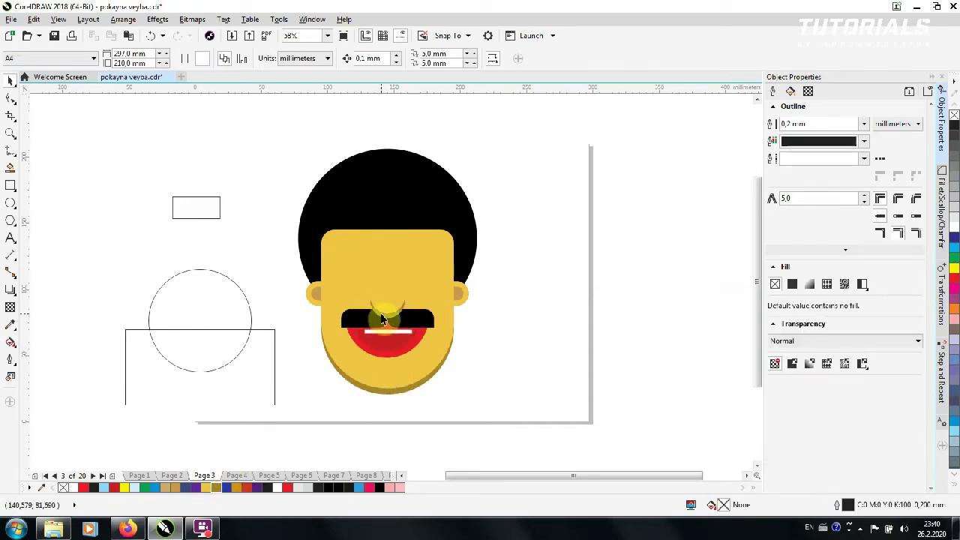
left_click(256, 486)
left_click(373, 390)
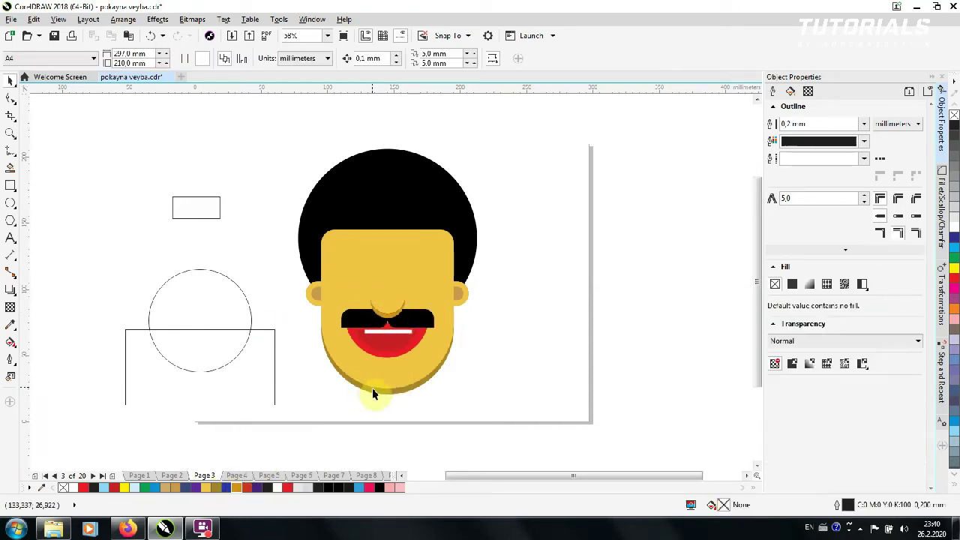
left_click(251, 487)
key("Down")
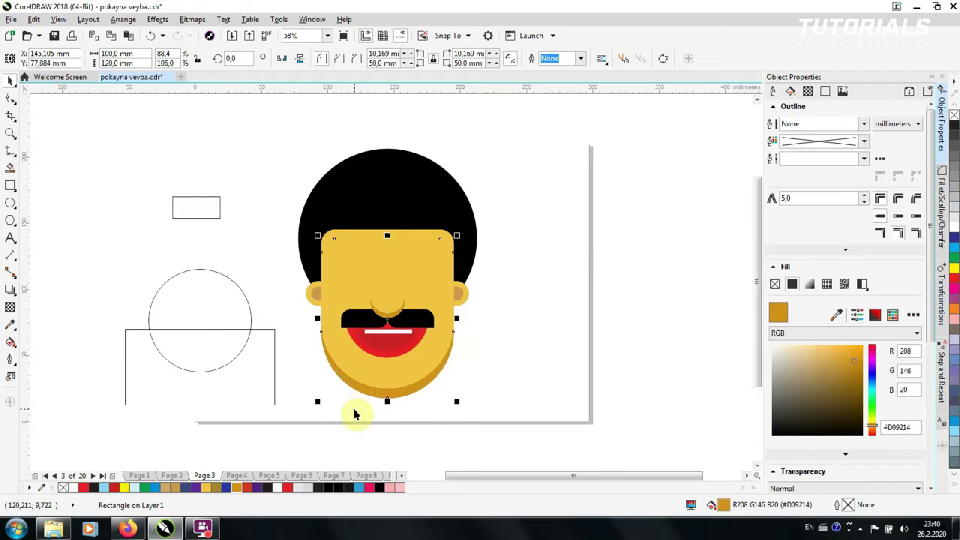
- Select the mouth pieces to inspect them, then clear the selection
left_click(281, 411)
left_click_drag(455, 320, 456, 318)
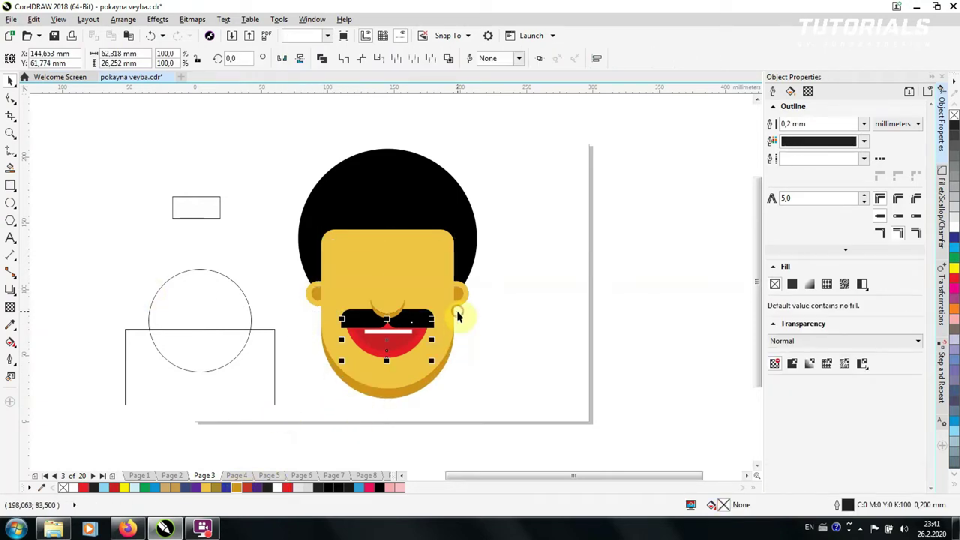
left_click(499, 343)
left_click(381, 343)
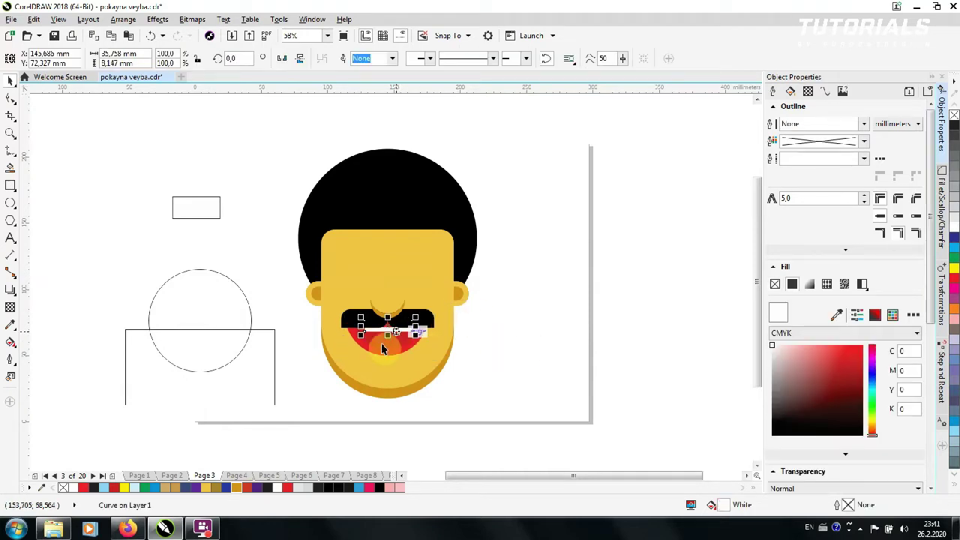
left_click(375, 338, "shift")
left_click(530, 357)
- Draw a small circle and shape it into a red tongue inside the mouth
key("F7")
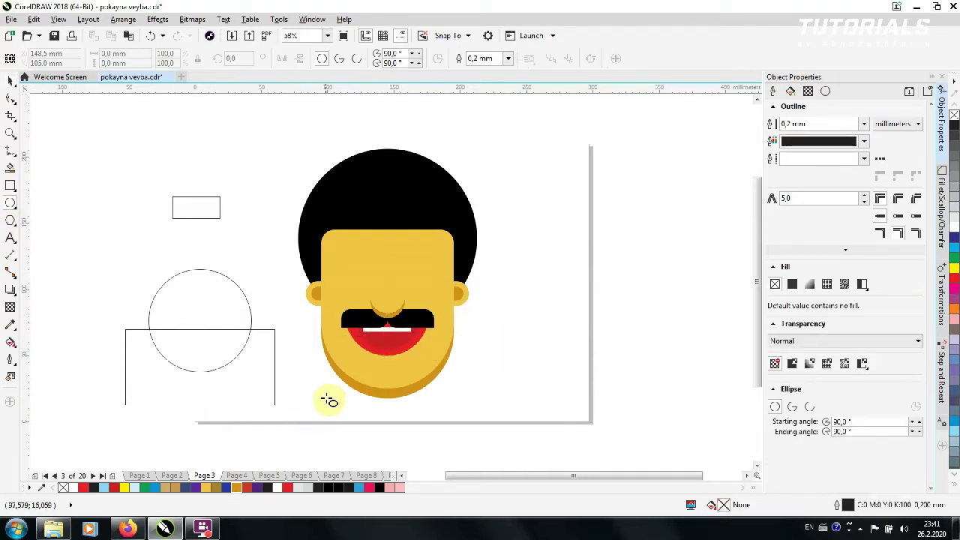
left_click_drag(298, 437, 333, 403)
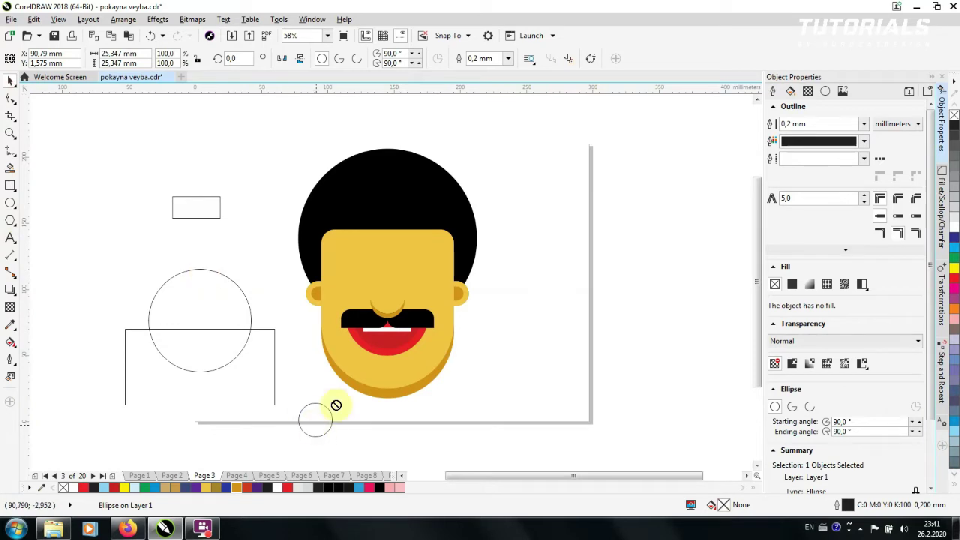
left_click(403, 345, "shift")
left_click(380, 60)
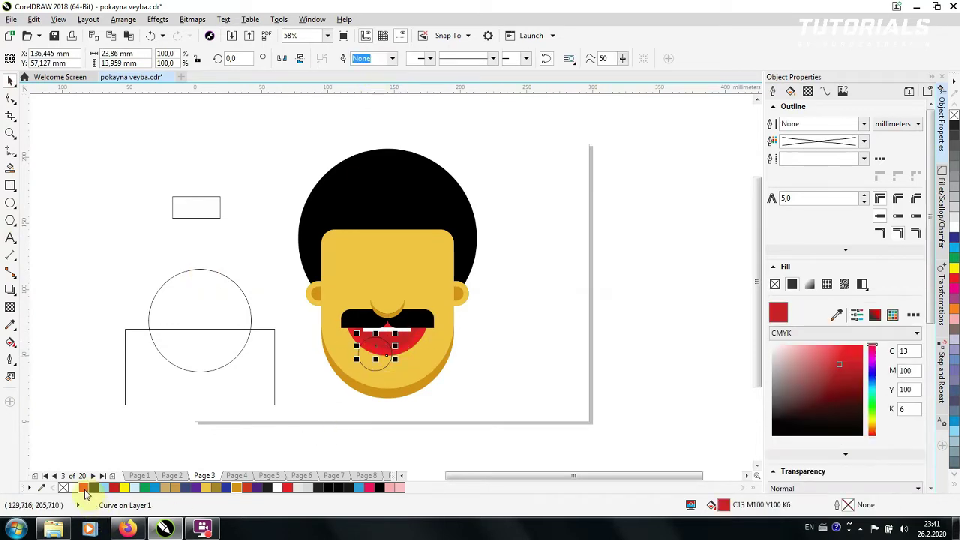
key("Escape")
- Draw a horizontal line across the forehead with a 2.5 mm outline
left_click(11, 175)
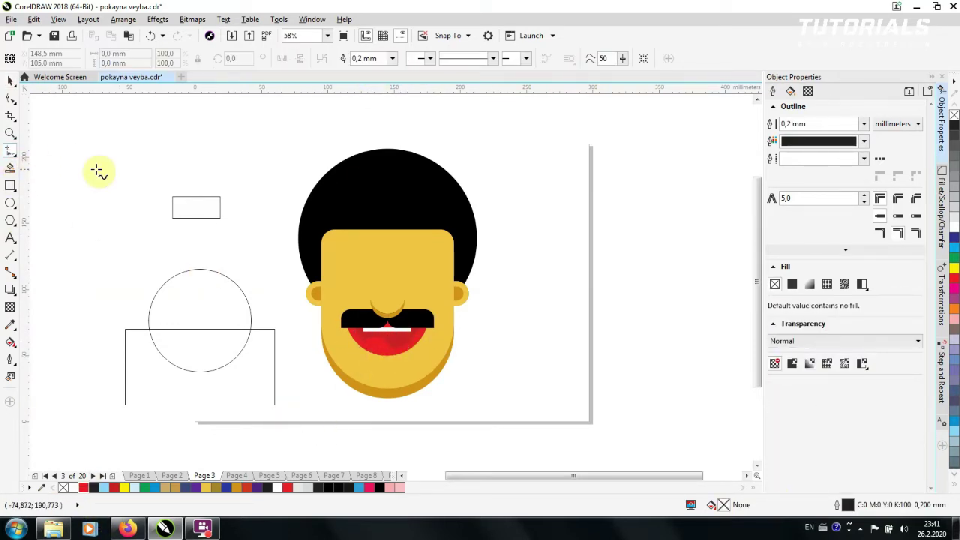
left_click_drag(90, 168, 198, 168)
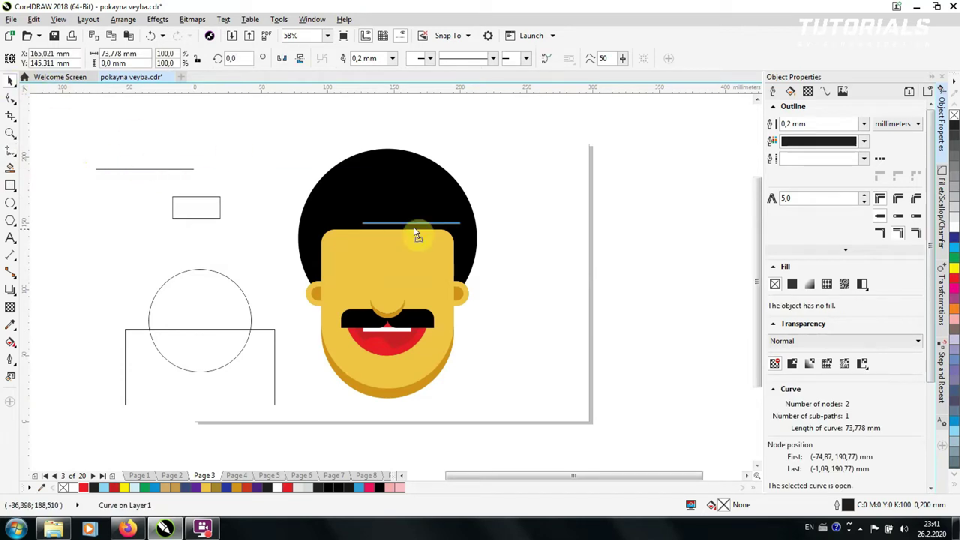
left_click_drag(103, 165, 386, 238)
left_click(391, 58)
left_click(390, 147)
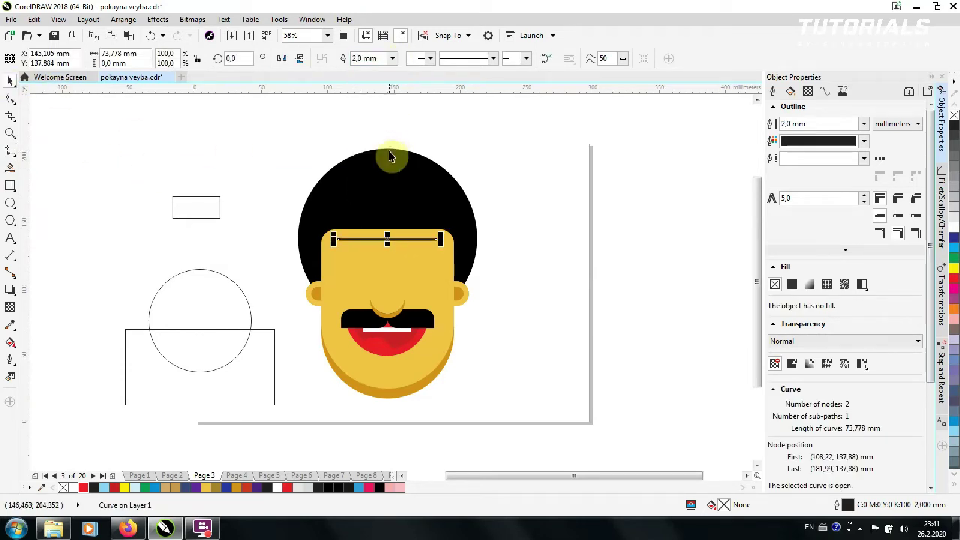
left_click(391, 57)
left_click(388, 70)
left_click(391, 58)
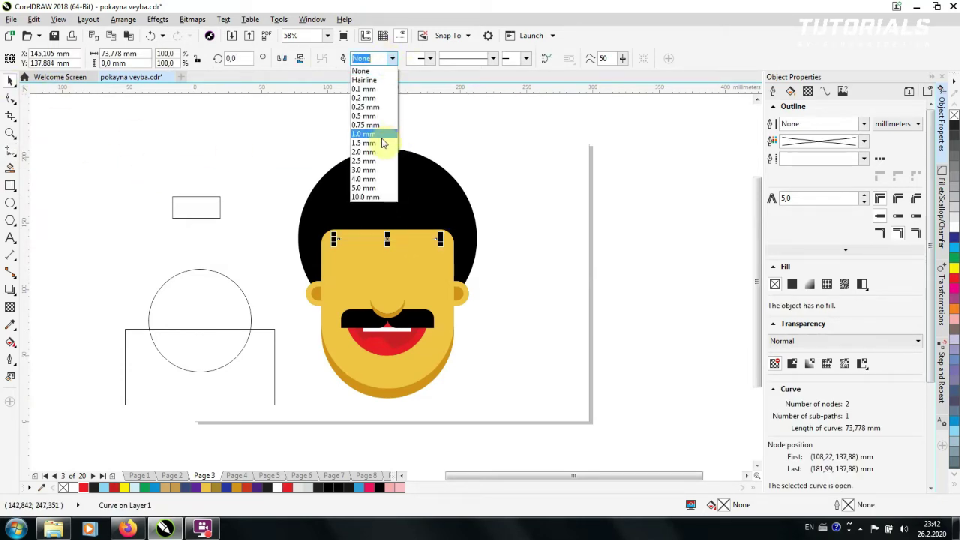
left_click(386, 137)
left_click(391, 57)
left_click(379, 160)
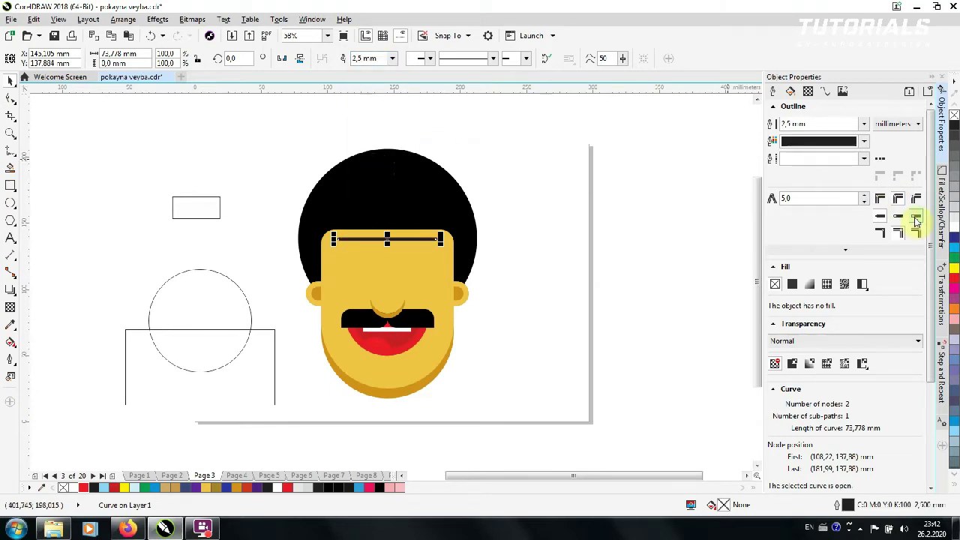
- Convert the forehead line's outline to an object and paste a copy
left_click(123, 19)
left_click(192, 207)
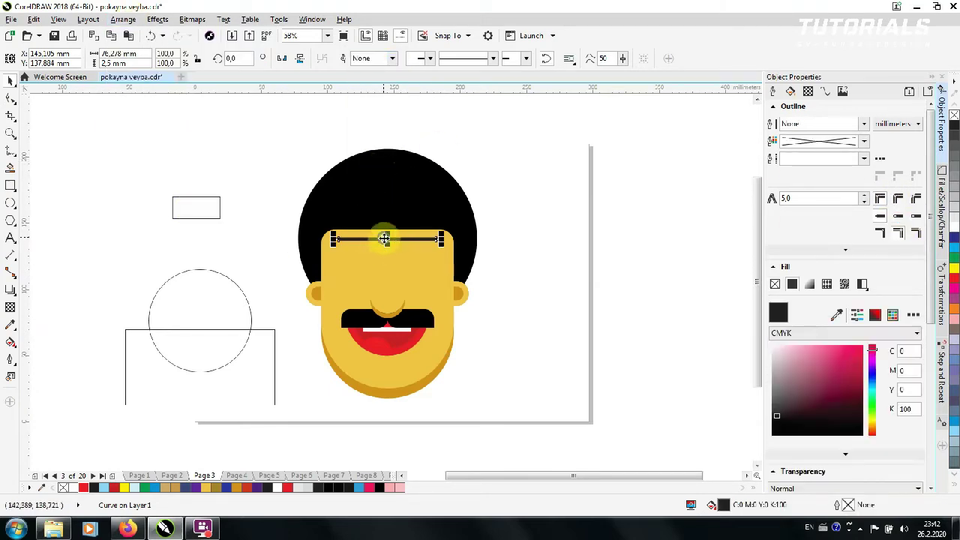
right_click(386, 239)
left_click(480, 311)
right_click(547, 252)
left_click(622, 342)
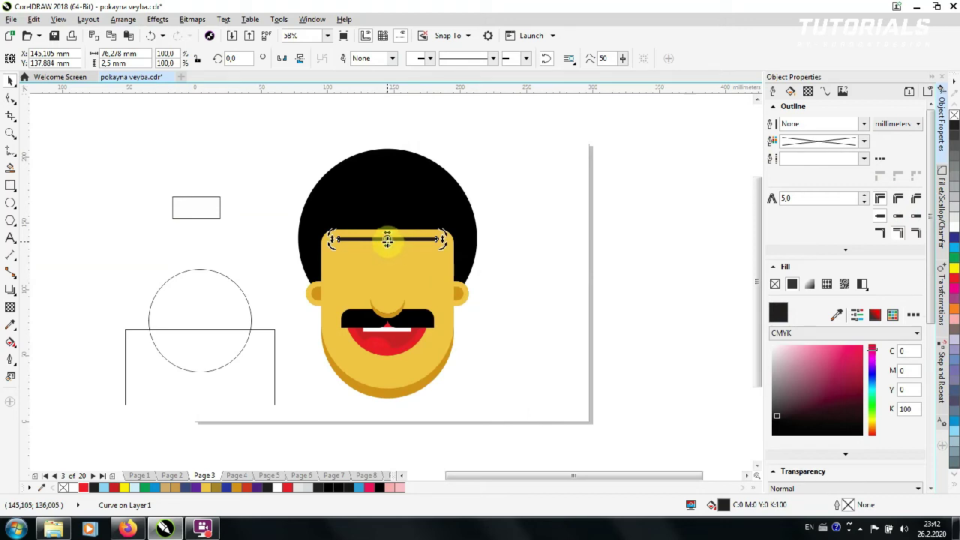
- Paste a third forehead line and colour all three lines gold
right_click(553, 239)
left_click(622, 339)
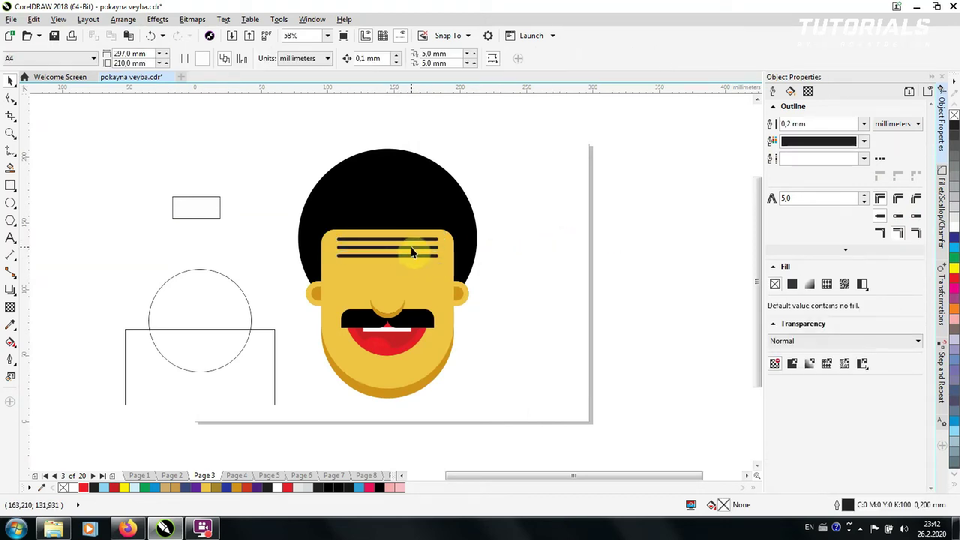
left_click_drag(561, 203, 330, 276)
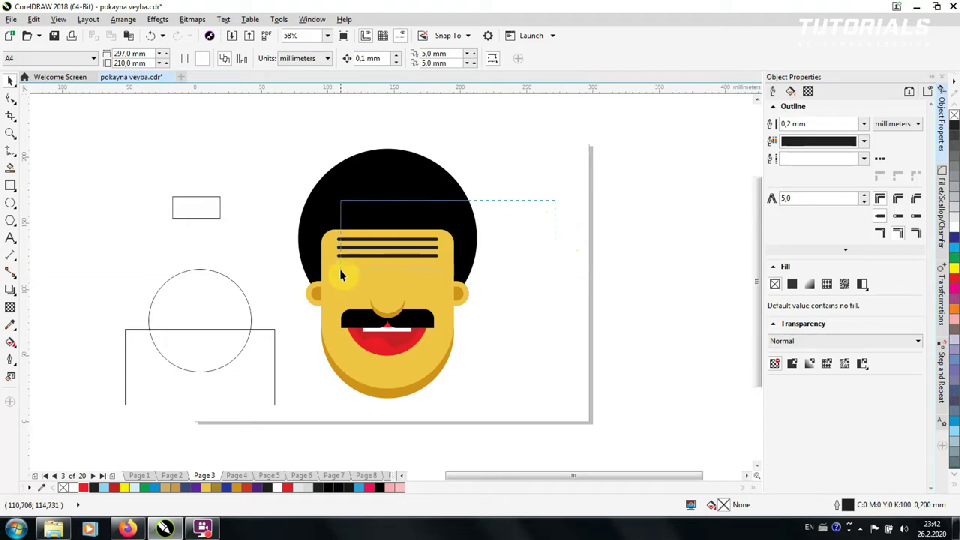
left_click(213, 489)
left_click(48, 230)
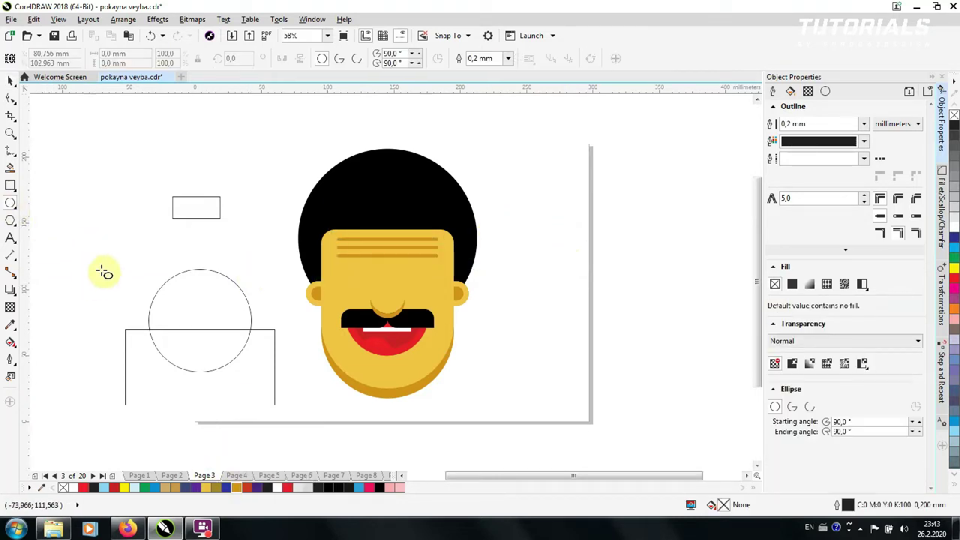
- Delete the leftover helper shapes beside the page
left_click(13, 85)
mouse_move(97, 418)
left_mouse_down()
mouse_move(261, 268)
mouse_move(311, 155)
left_mouse_up()
key("Delete")
- Give the black hair circle a 10.0 mm outline
left_click(418, 200)
right_click(417, 199)
left_click(474, 310)
right_click(531, 180)
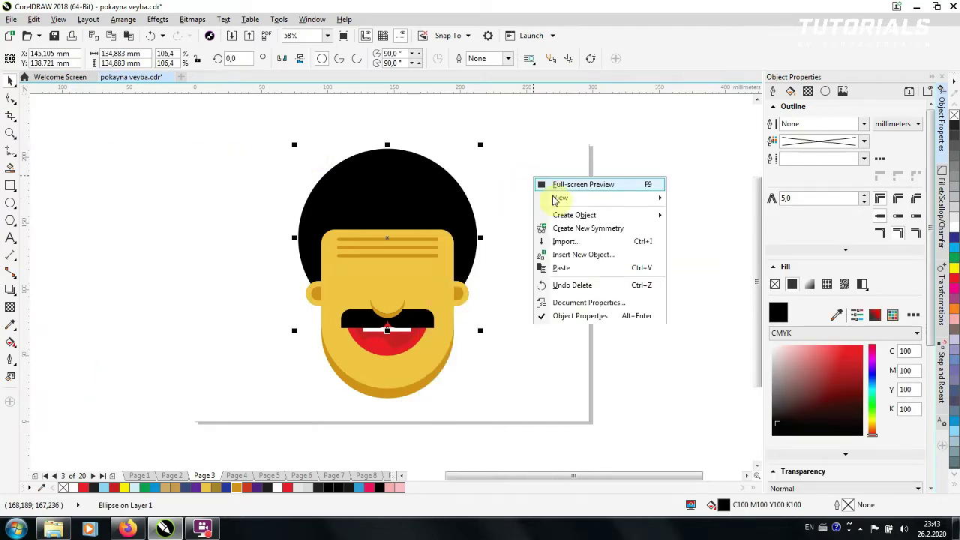
left_click(567, 265)
left_click(507, 58)
left_click(489, 194)
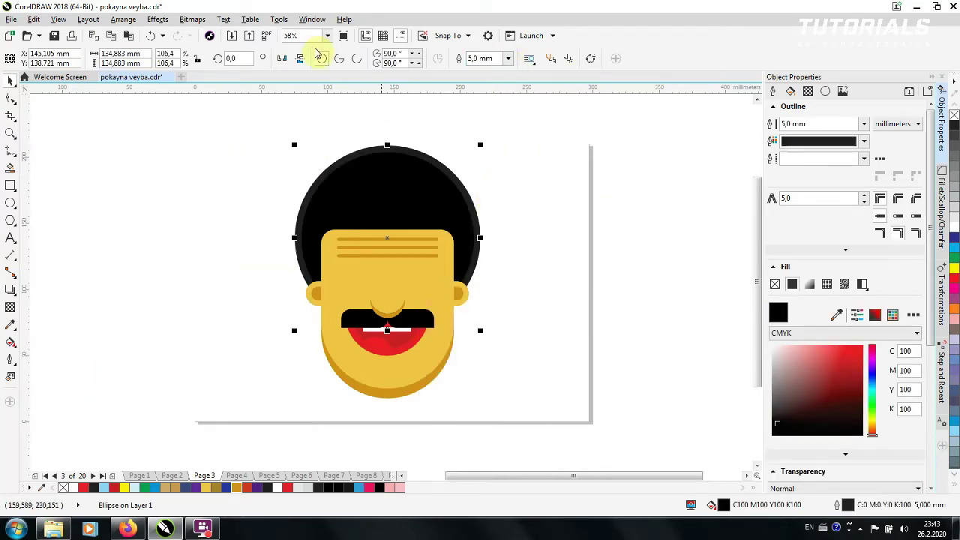
left_click(507, 58)
left_click(498, 194)
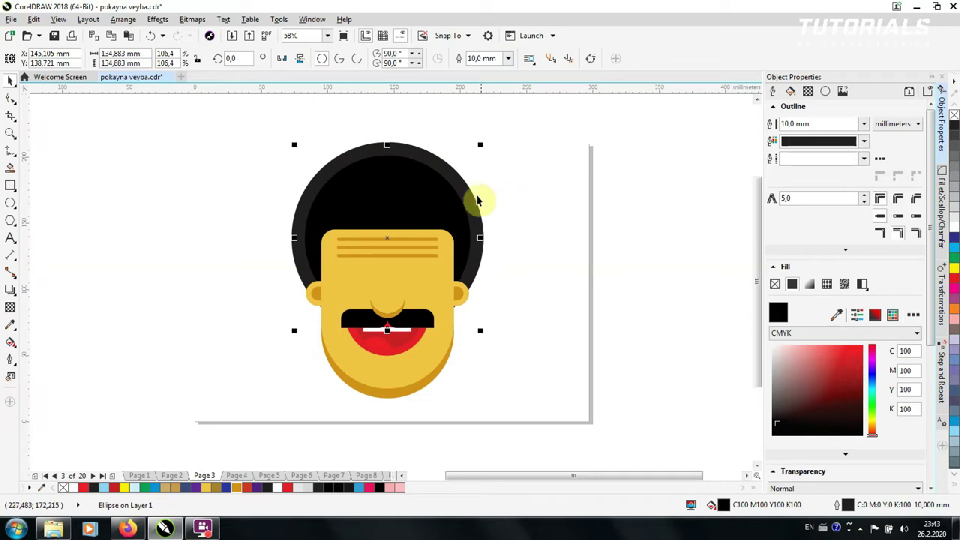
- Paste a copy of the hair circle on top and remove its fill
right_click(479, 236)
left_click(514, 306)
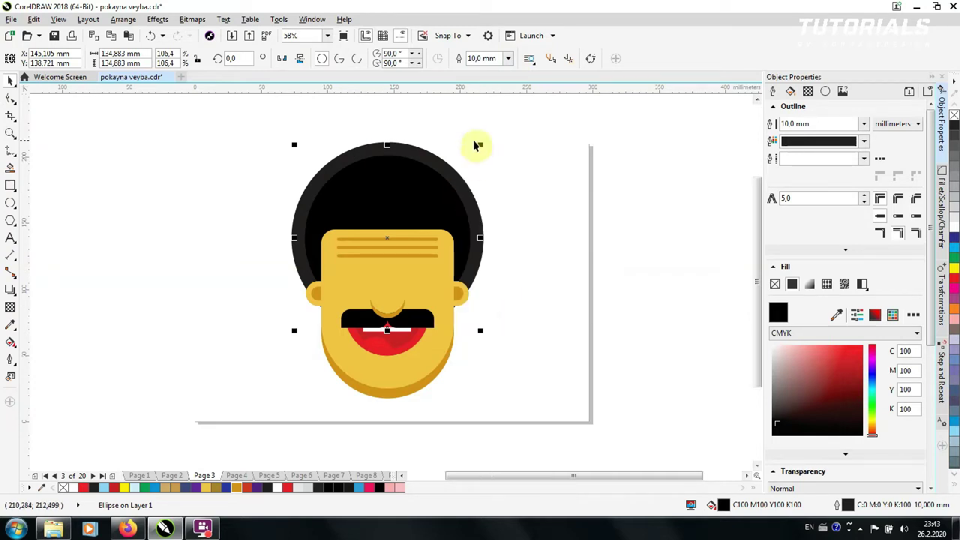
left_click(507, 58)
right_click(549, 180)
left_click(610, 247)
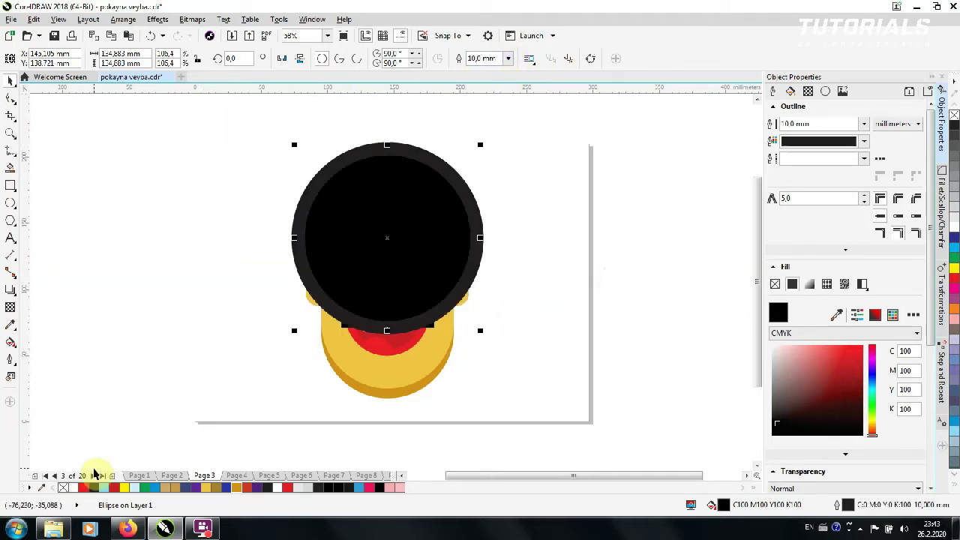
left_click(63, 488)
- Try opening the ring into an arc with the Shape tool, then undo it
left_click(10, 97)
mouse_move(386, 328)
left_mouse_down()
mouse_move(357, 159)
mouse_move(417, 153)
left_mouse_up()
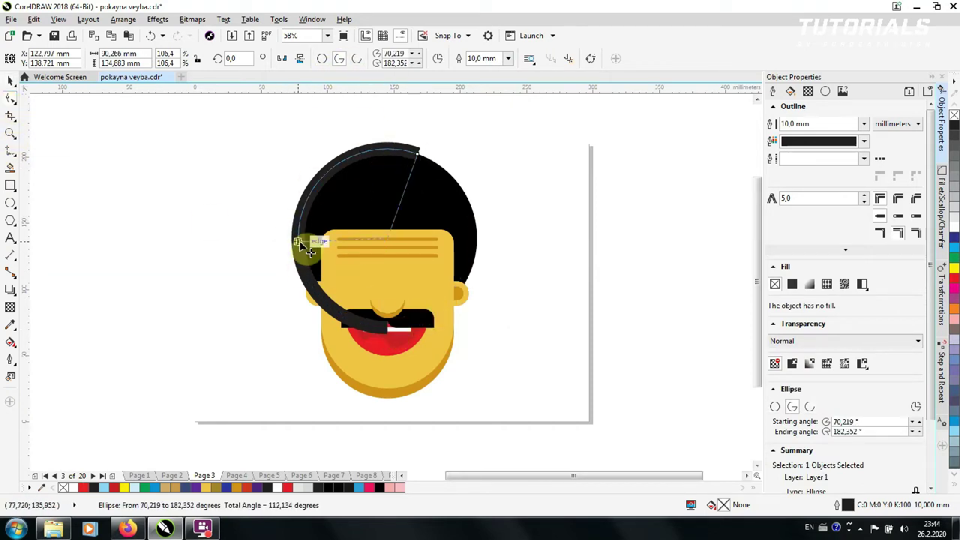
left_click_drag(392, 332, 297, 231)
left_click(8, 82)
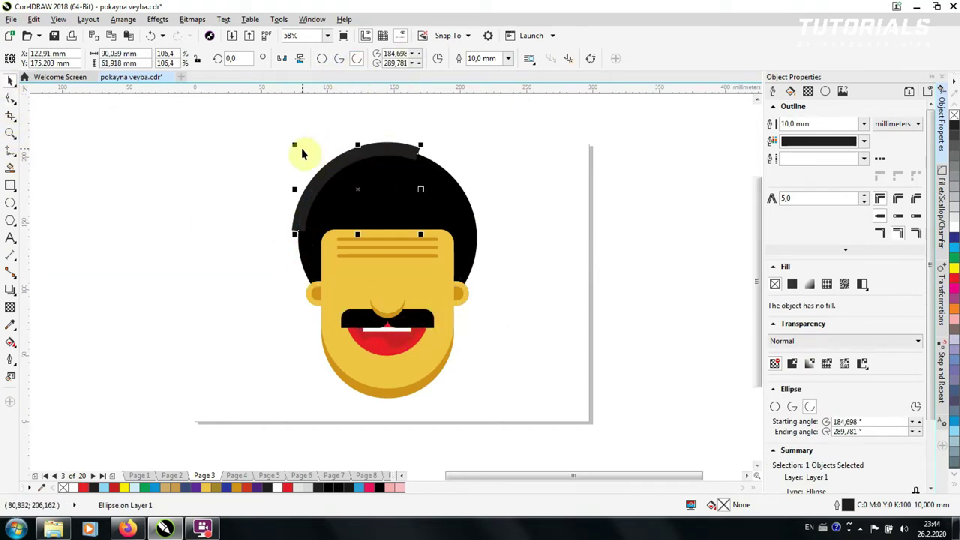
left_click(150, 36)
left_click(150, 36)
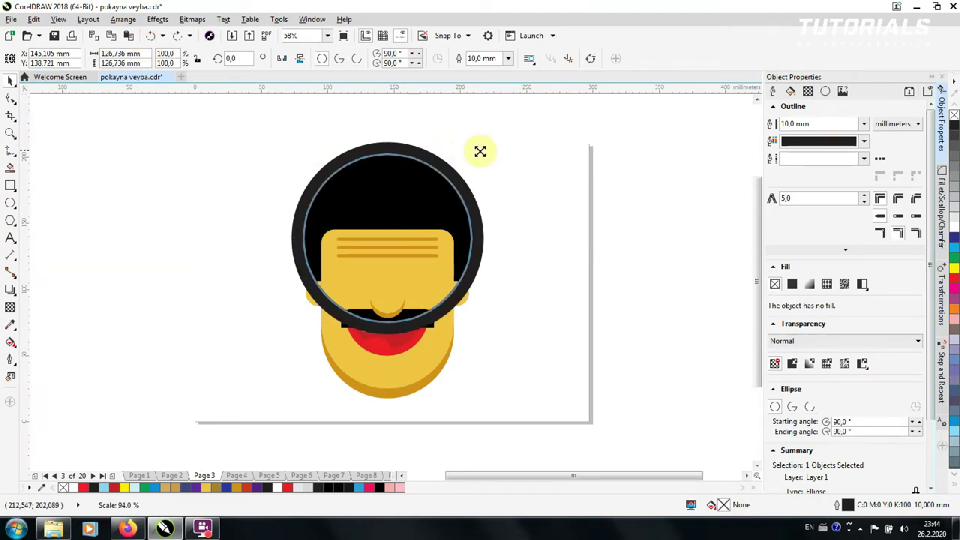
- Shrink the ring into an arc over the hair's upper right and convert it to an object
left_click_drag(466, 161, 460, 163)
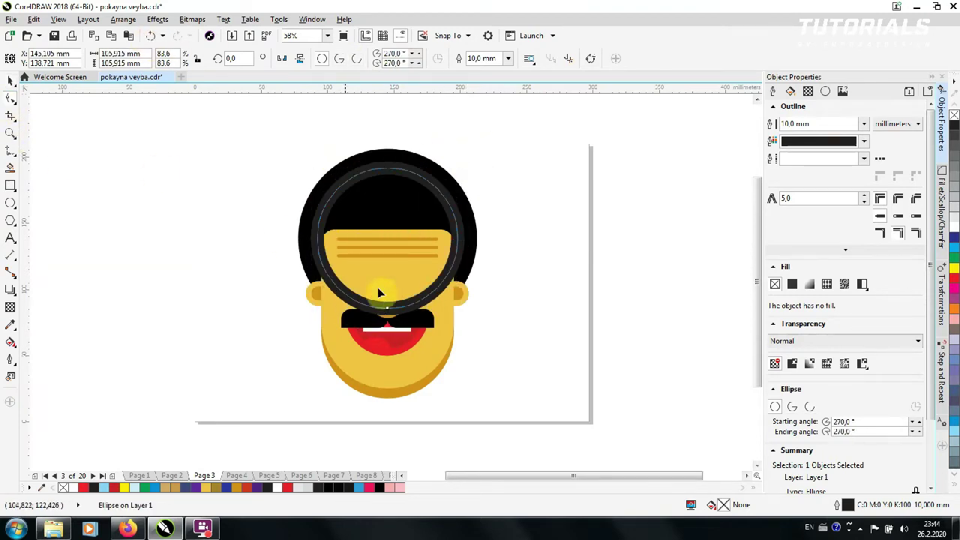
left_click_drag(379, 290, 392, 180)
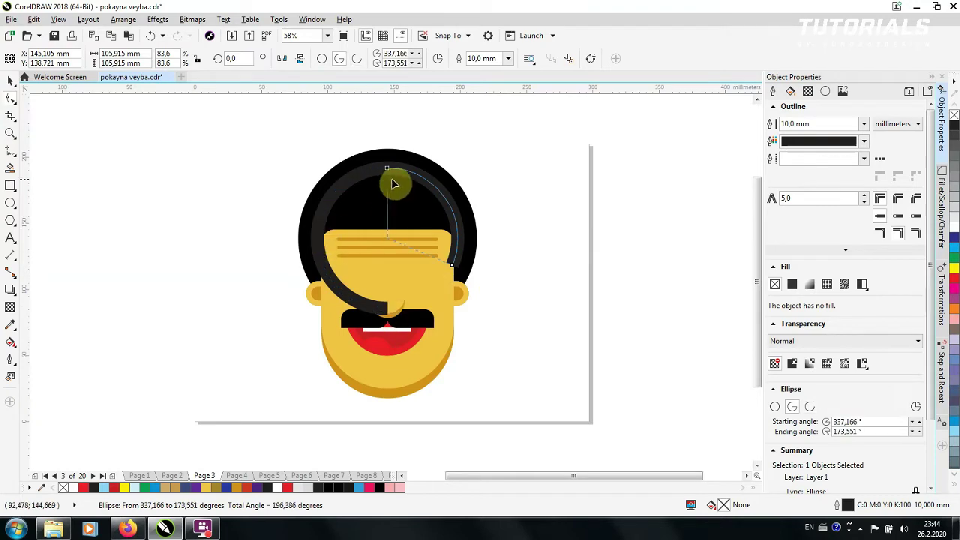
left_click(357, 58)
left_click_drag(451, 264, 454, 217)
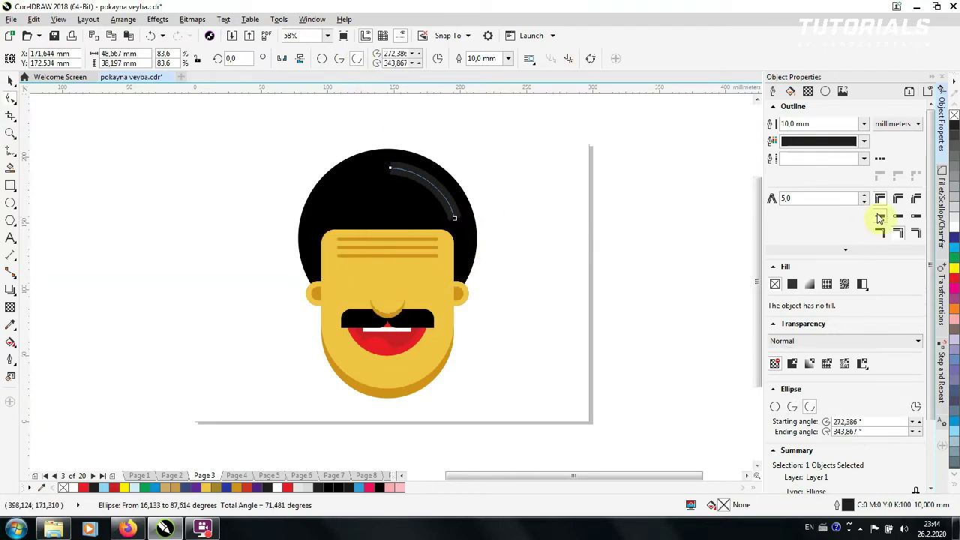
left_click(88, 19)
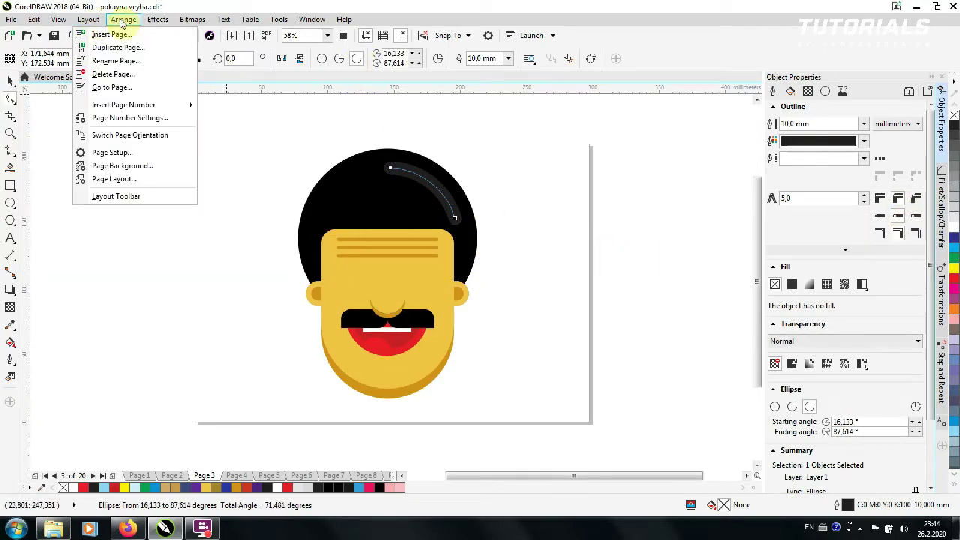
left_click(172, 260)
left_click(88, 194)
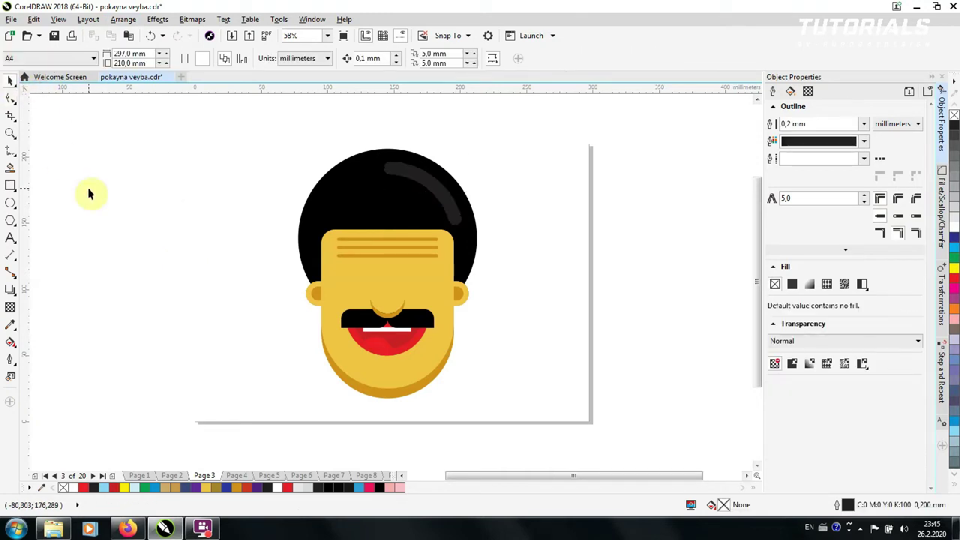
- Draw a small black pupil circle and a 10.0 mm thick horizontal line
key("F7")
left_click_drag(142, 332, 163, 354)
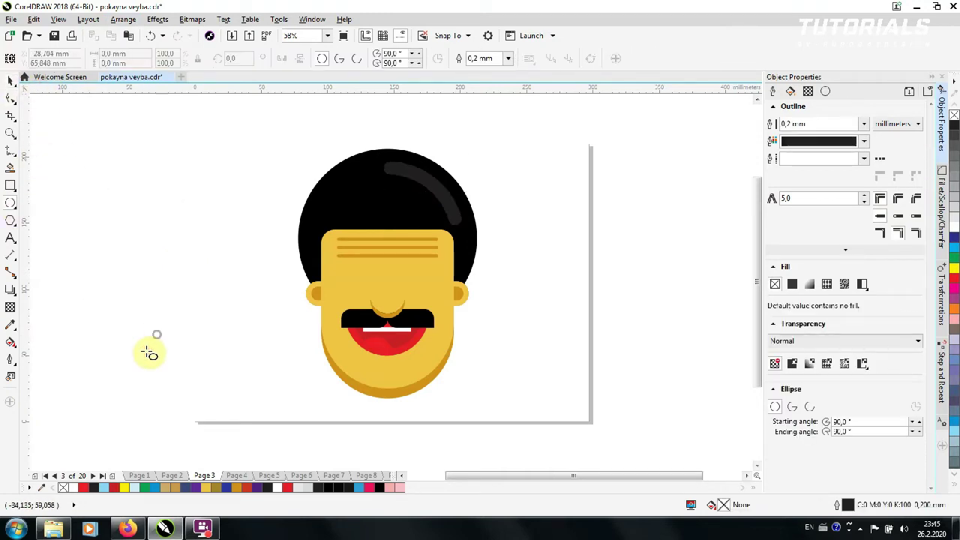
left_click(330, 489)
left_click(10, 150)
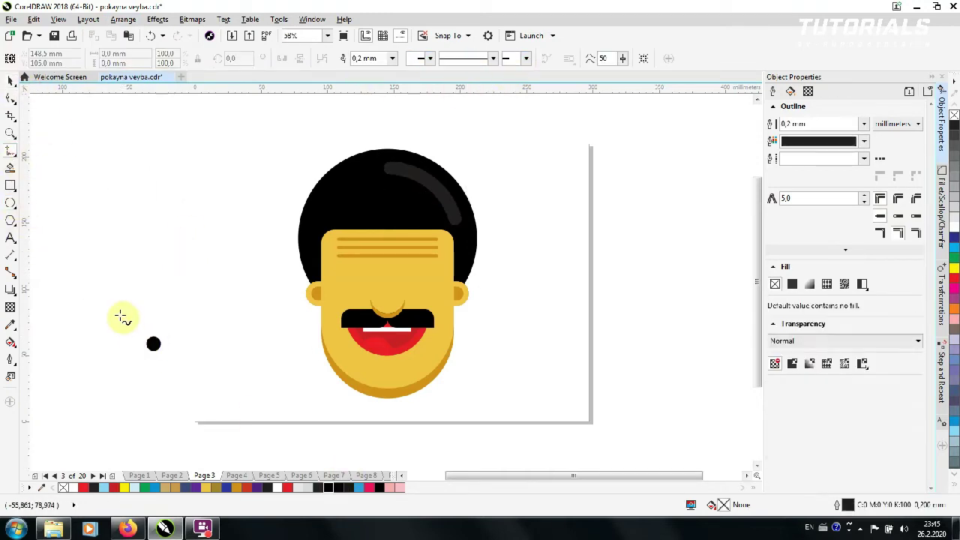
left_click(121, 316)
left_click(174, 316)
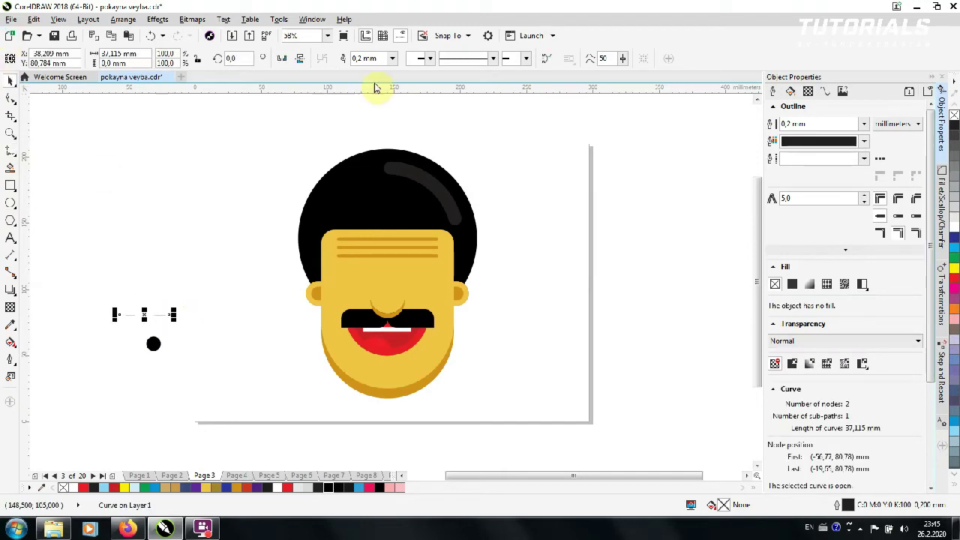
left_click(391, 58)
left_click(381, 188)
left_click(391, 58)
left_click(384, 192)
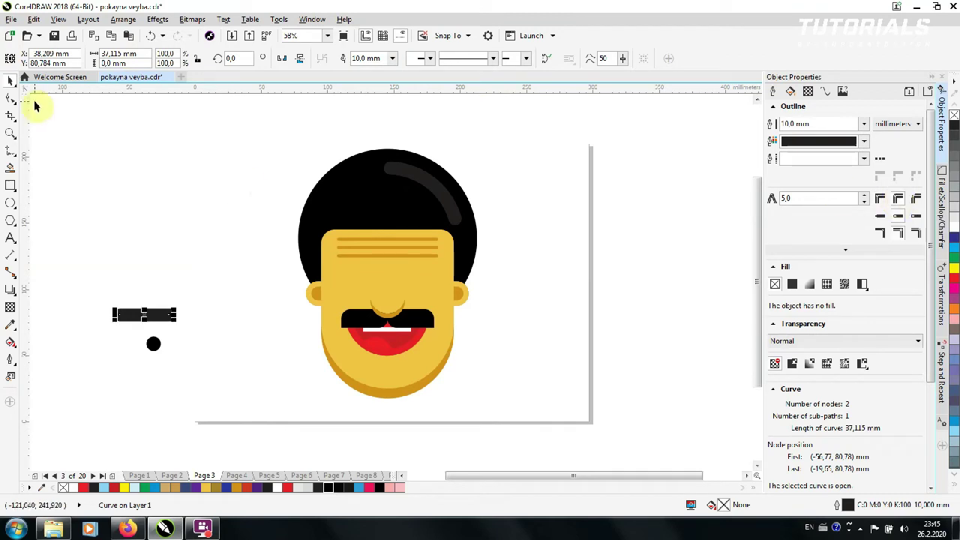
- Convert the line into a gold bar and paste a black copy over it
left_click(123, 20)
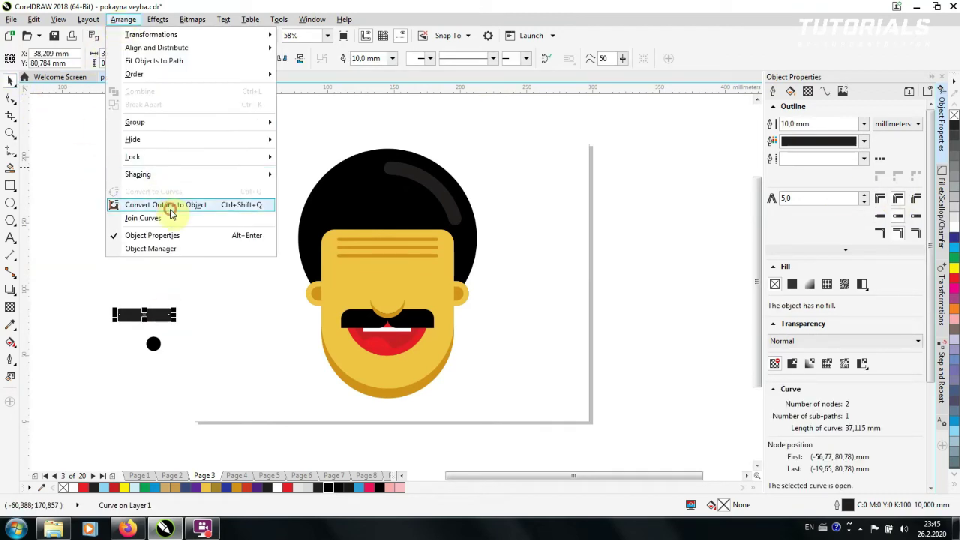
left_click(229, 204)
left_click(212, 487)
left_click_drag(216, 487, 152, 317)
right_click(152, 317)
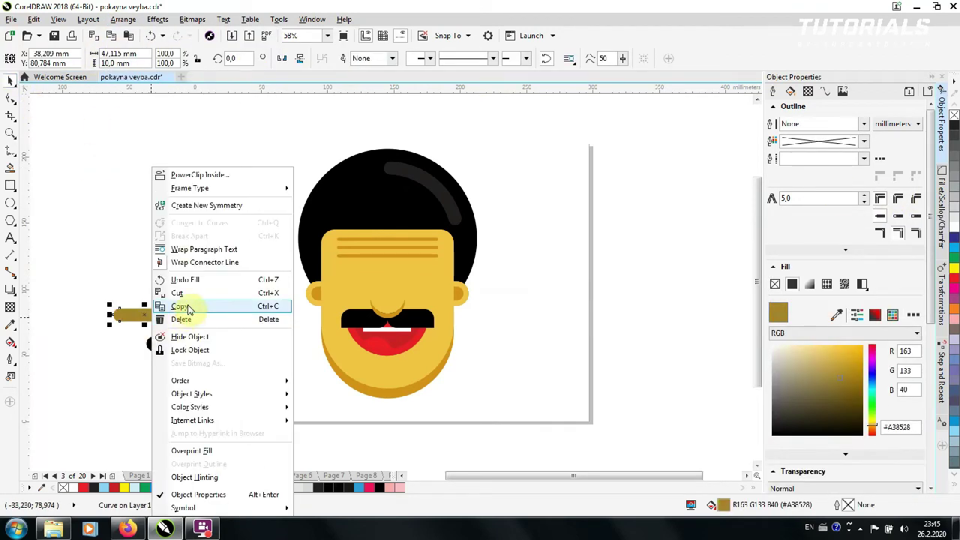
left_click(242, 307)
right_click(161, 208)
left_click(225, 303)
left_click(330, 489)
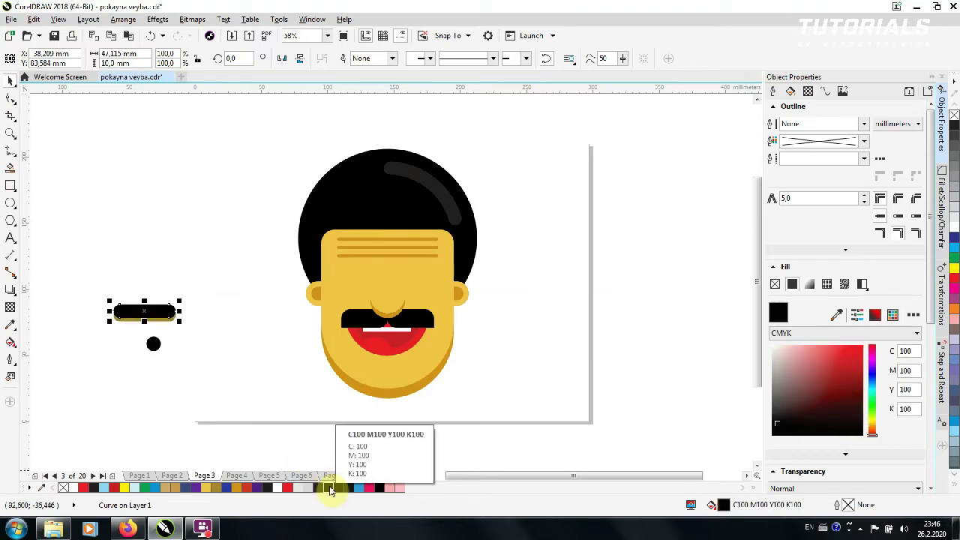
- Move the black pupil onto the bar and select the three eye pieces
left_click(153, 344)
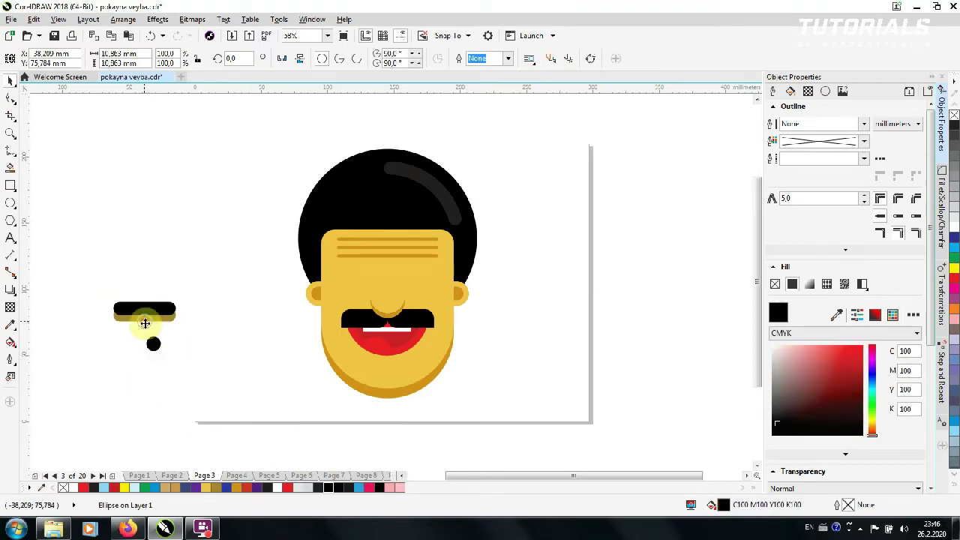
left_click_drag(144, 322, 144, 322)
right_click(144, 322)
key("Escape")
left_click(201, 291)
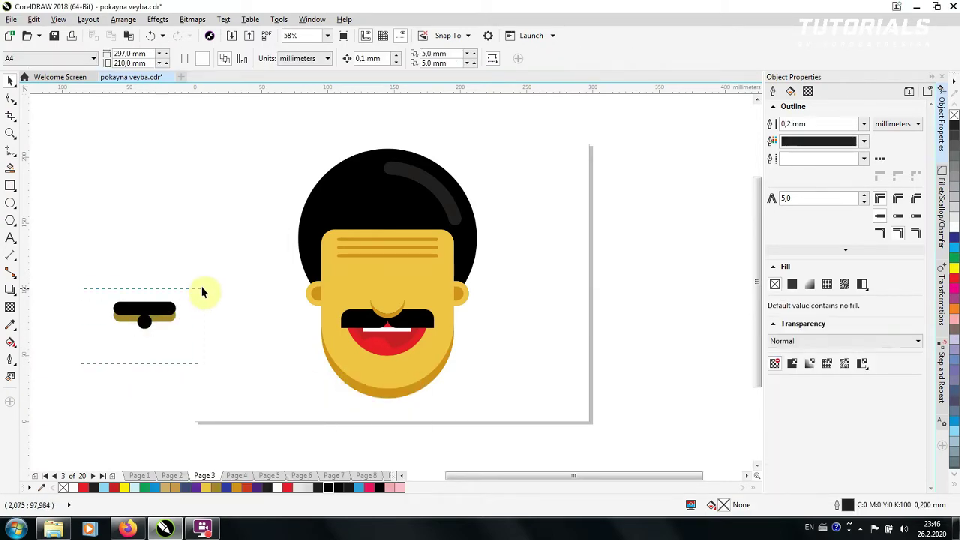
left_click_drag(201, 291, 387, 271)
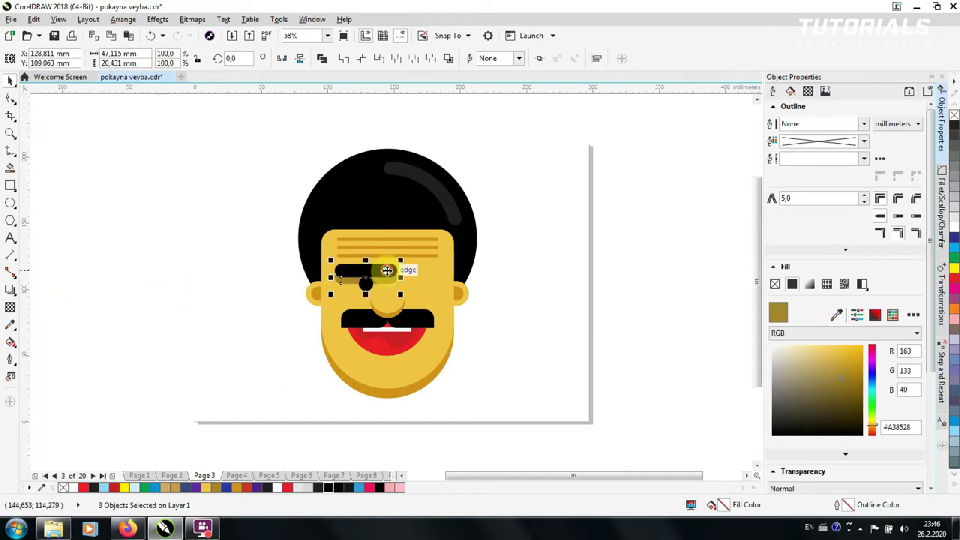
key("ctrl+z")
- Place the eye on the face and drop a copy as the right eye
left_click_drag(199, 279, 429, 277)
right_click(376, 275)
key("Escape")
left_click(421, 277)
- Colour the lower bars of both eyes pink
left_click(368, 487)
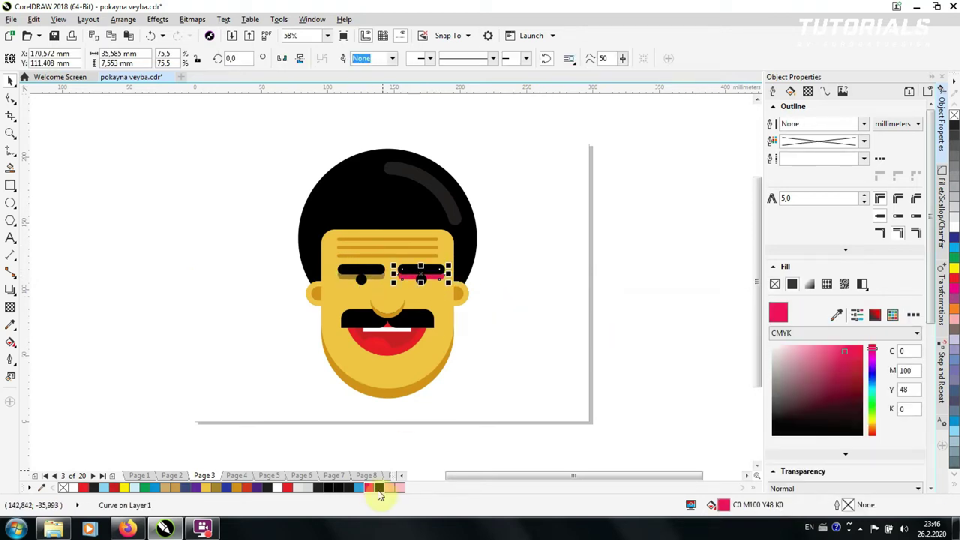
left_click(400, 488)
left_click(328, 375)
left_click(353, 277)
left_click(399, 488)
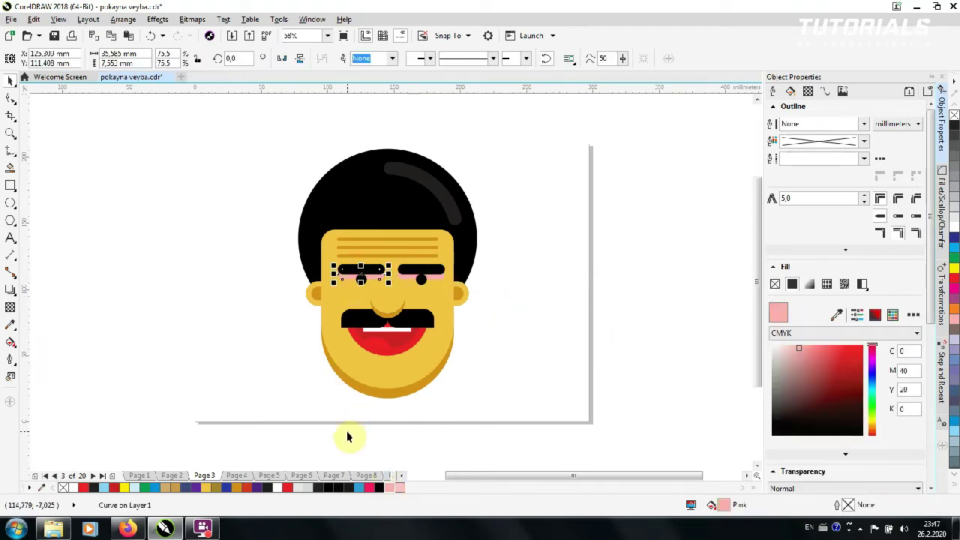
left_click(345, 435)
left_click(291, 488)
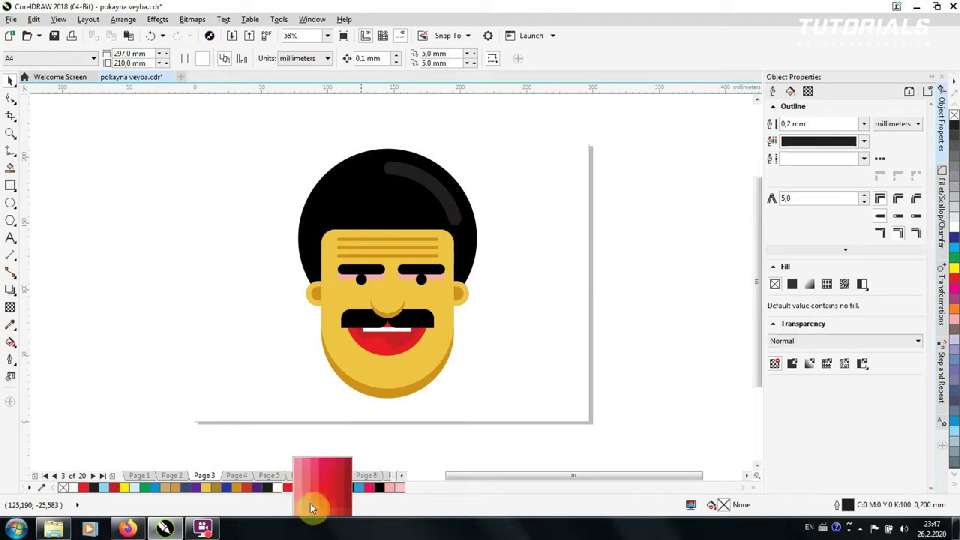
- Recolour the yellow face shape salmon
left_click(387, 359)
double_click(285, 488)
left_click(615, 92)
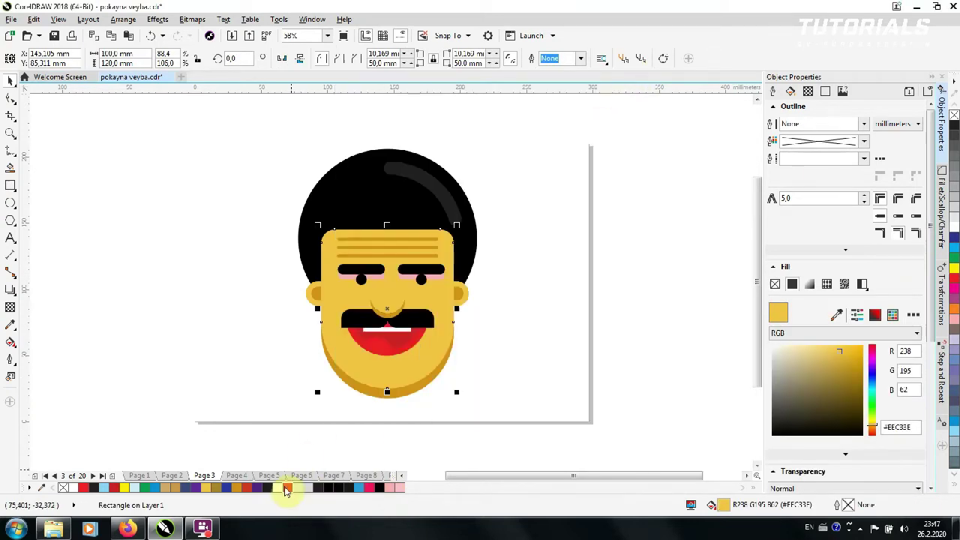
left_click(286, 488)
left_click(317, 509)
left_click(290, 407)
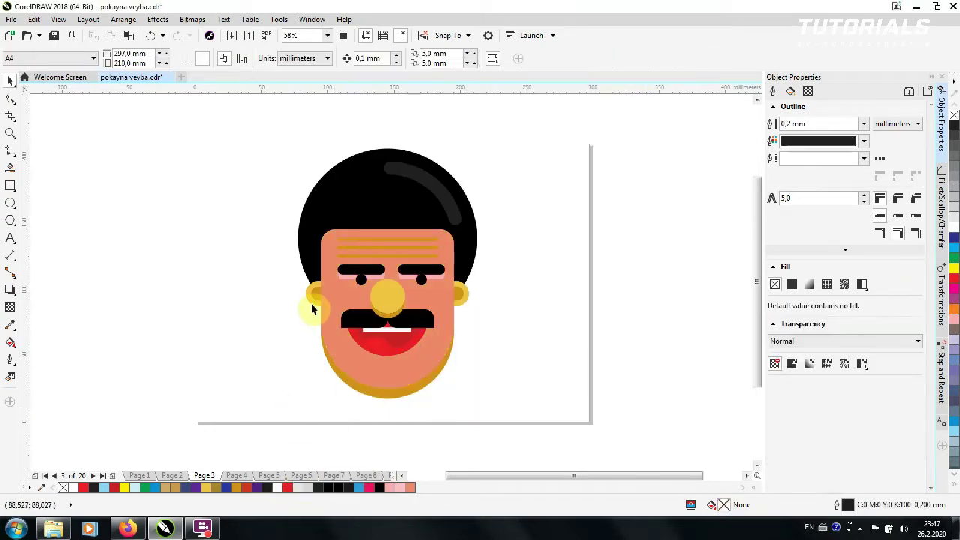
- Match the face's salmon colour and apply it to the ears
left_click(313, 308)
left_click(402, 392)
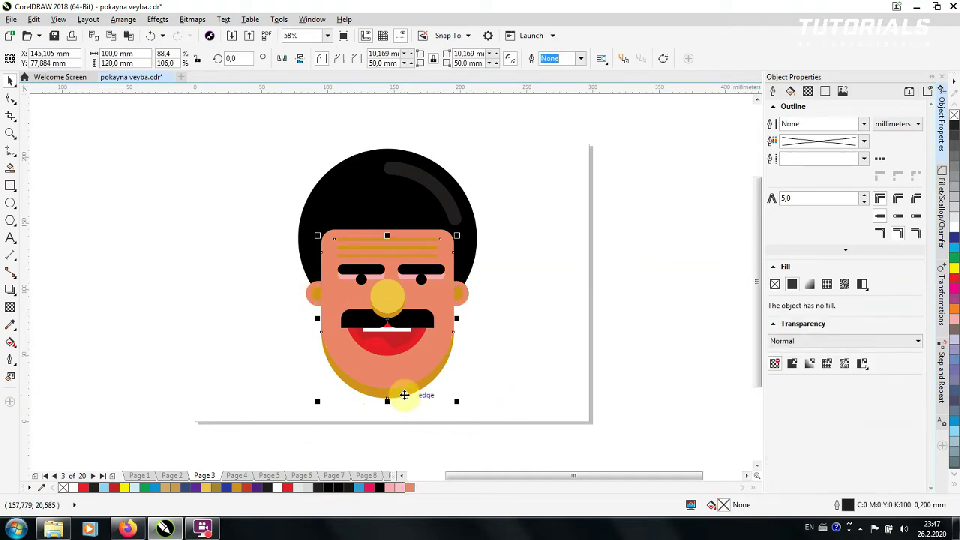
double_click(410, 488)
left_click(615, 93)
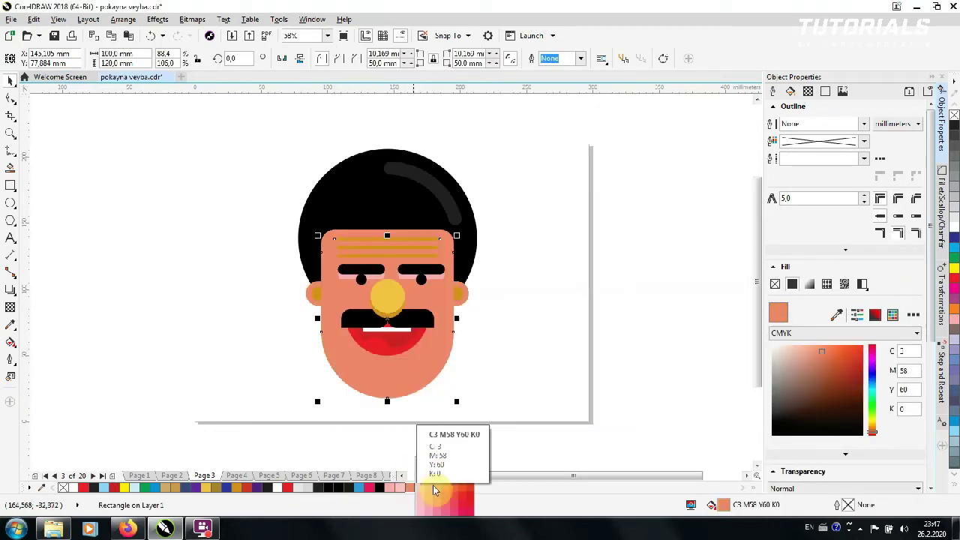
key("Escape")
left_click(459, 299)
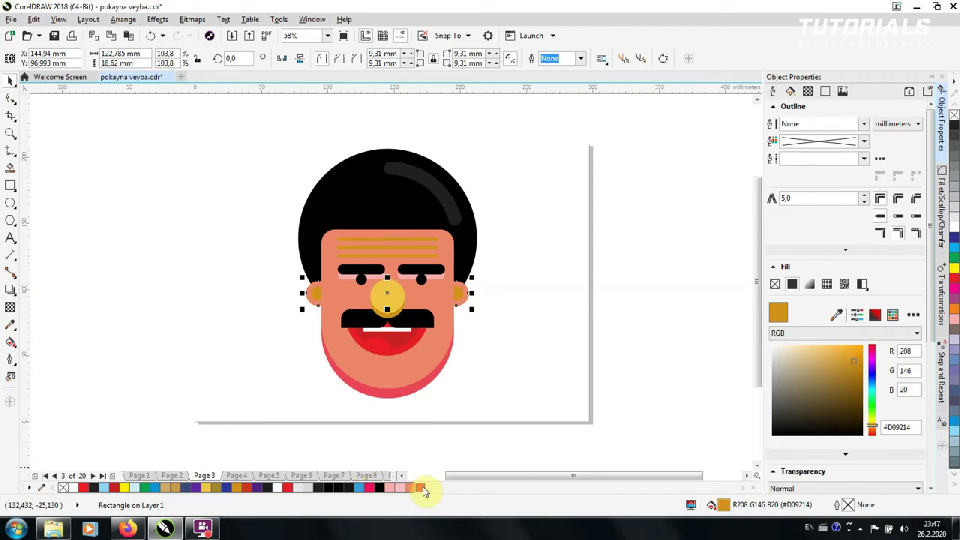
left_click(422, 488)
- Delete the yellow nose circle, colour the nose salmon and the forehead lines red
left_click(385, 293)
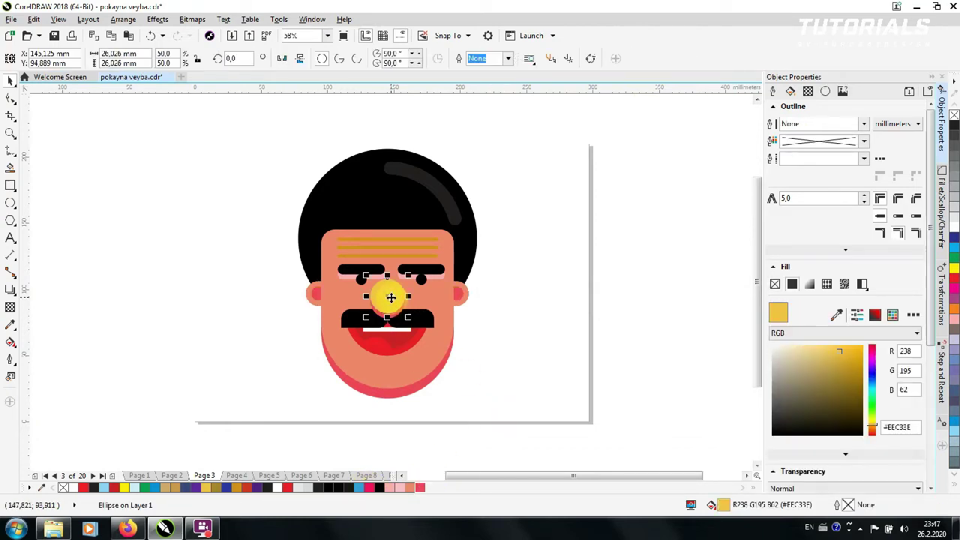
key("Delete")
left_click(384, 313)
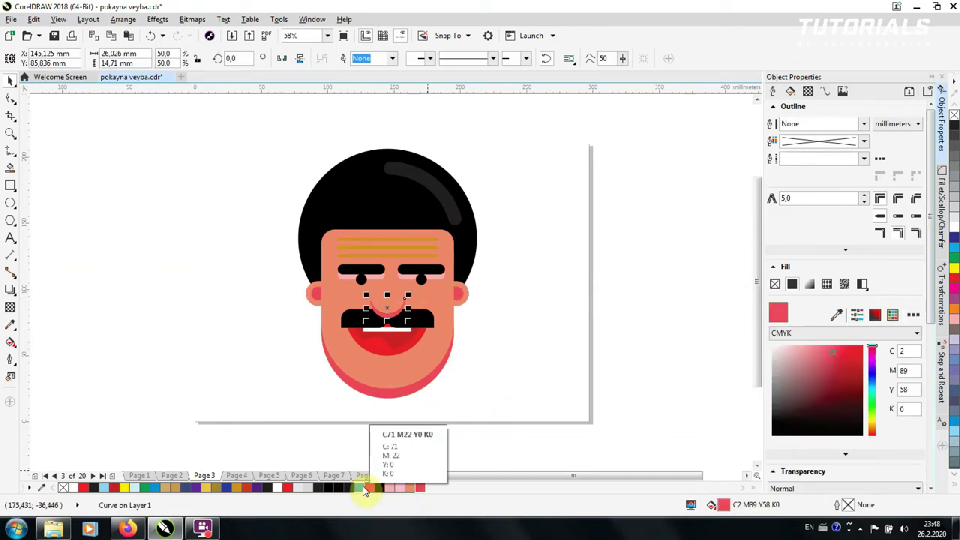
left_click(366, 489)
left_click(488, 357)
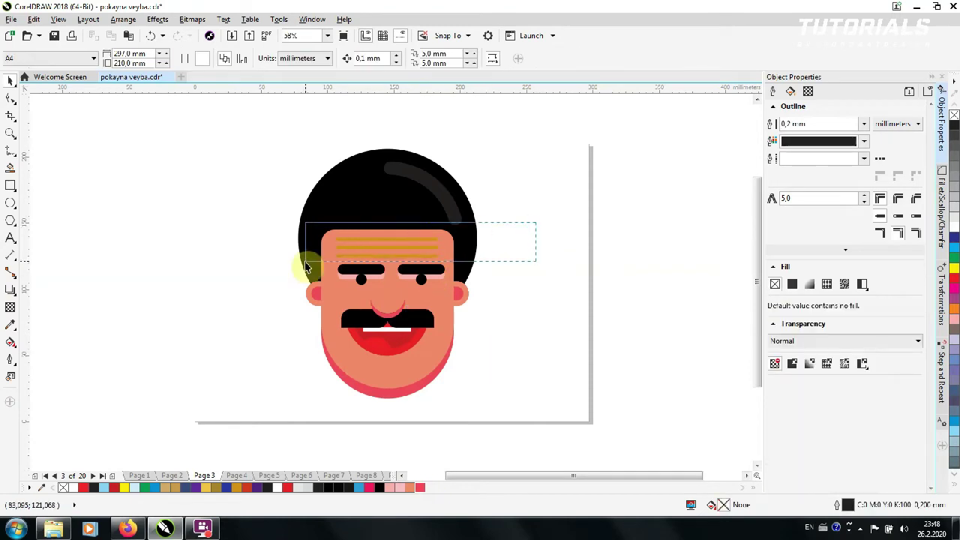
left_click_drag(306, 266, 306, 263)
left_click(425, 488)
left_click_drag(275, 430, 326, 391)
- Draw a neck rectangle under the chin, behind the face, with skin fill and no outline
left_click(10, 186)
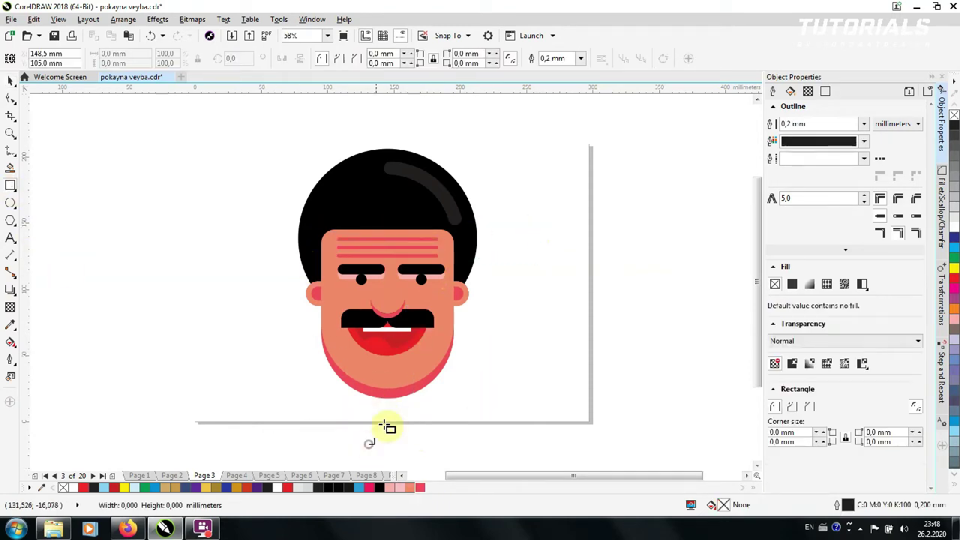
left_click_drag(365, 447, 444, 367)
key("space")
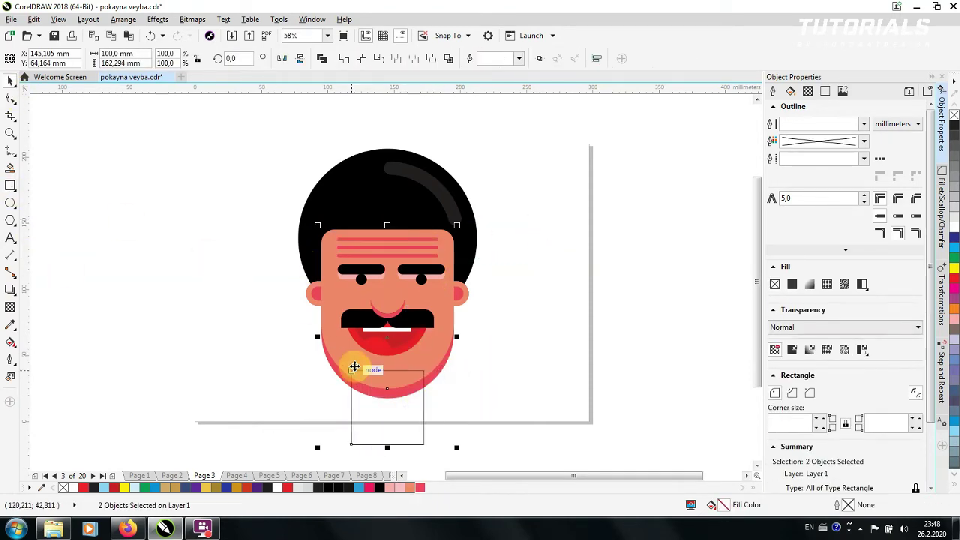
left_click_drag(411, 416, 395, 417)
right_click(396, 410)
mouse_move(424, 275)
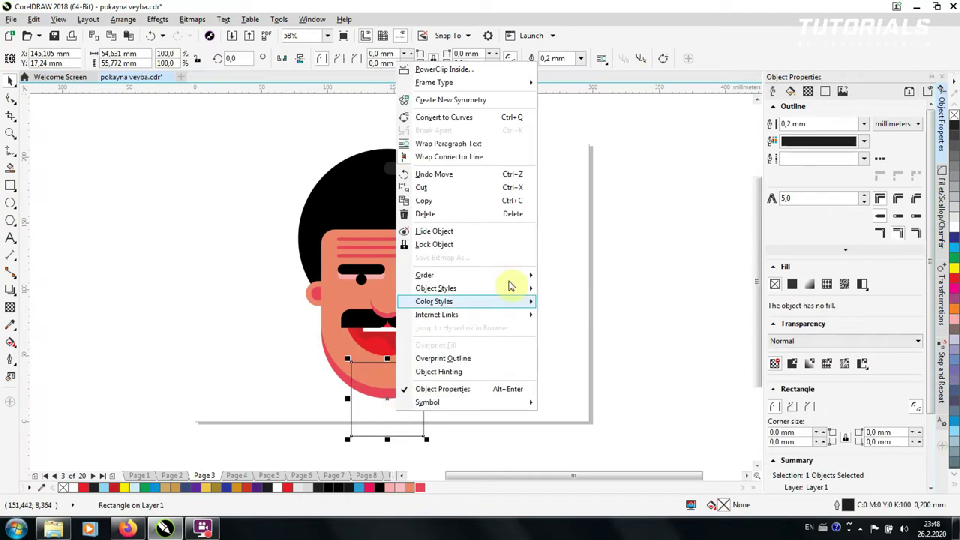
left_click(585, 300)
left_click(410, 488)
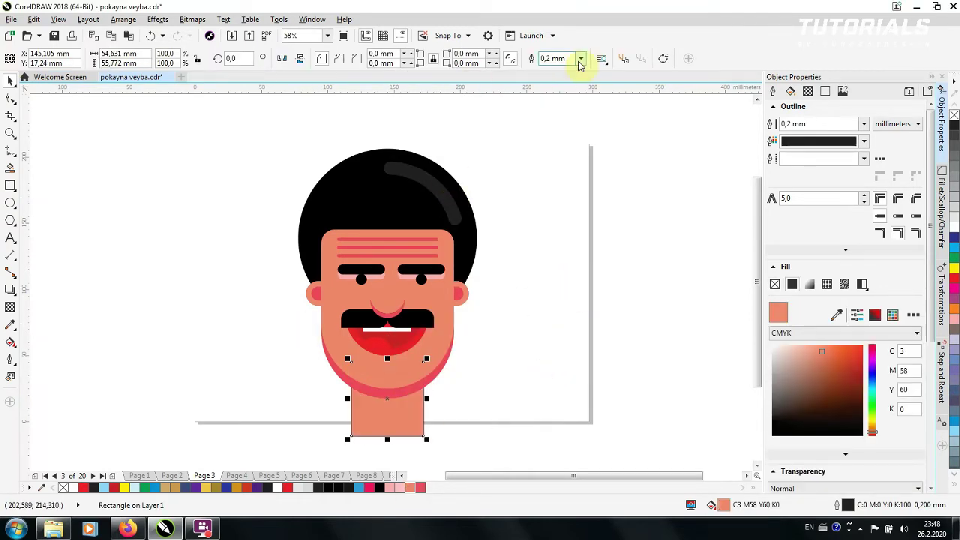
left_click(580, 58)
left_click(555, 69)
- Shift the red chin shading shape below the chin and send it behind the salmon head
left_click(388, 399)
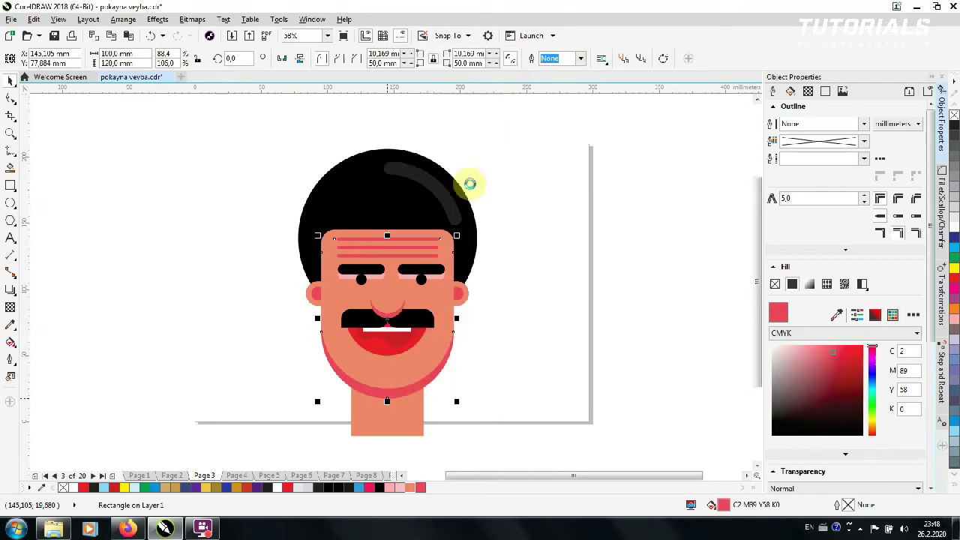
right_click(540, 253)
left_click(568, 342)
left_click_drag(385, 360, 379, 379)
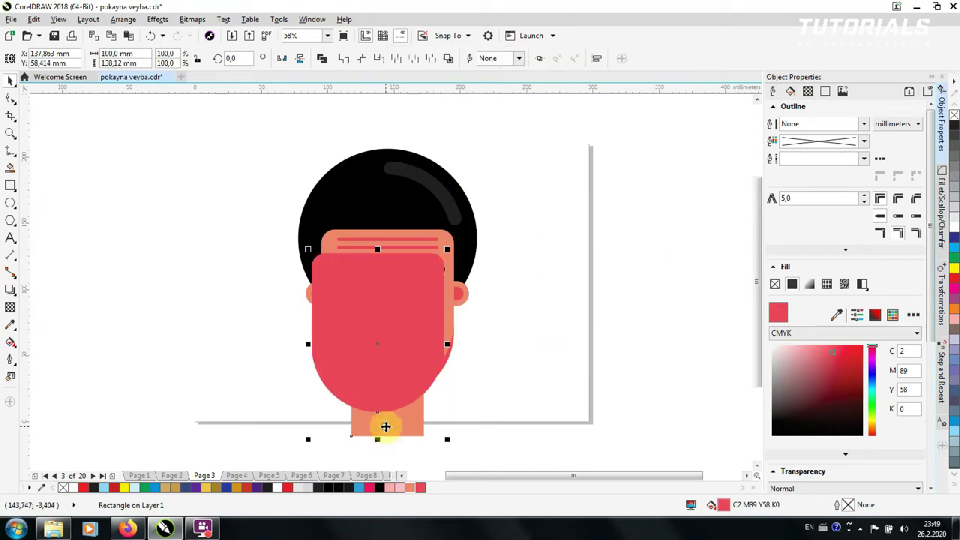
left_click(318, 358)
key("shift+Page_Down")
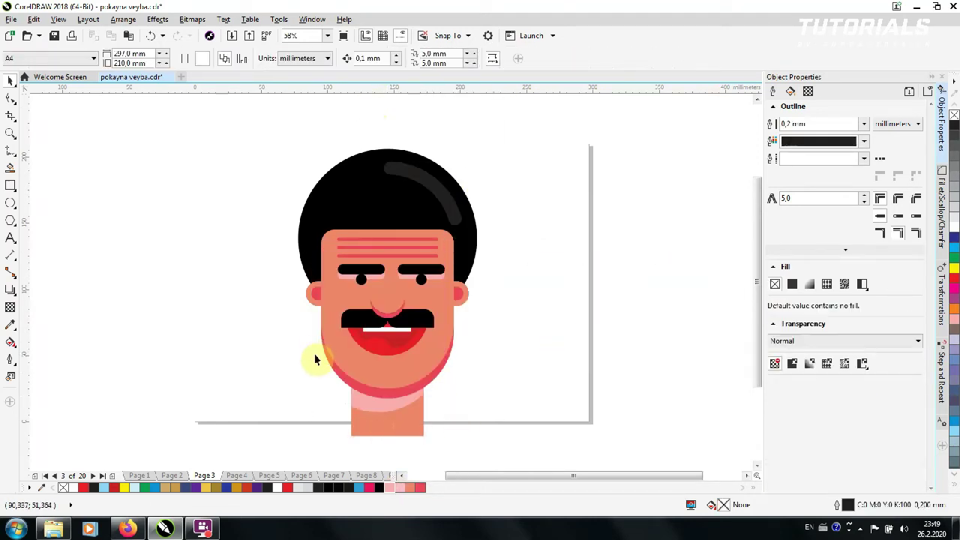
- Widen the neck, colour the under-chin band red, and scale the portrait to 77.7%
left_click(371, 411)
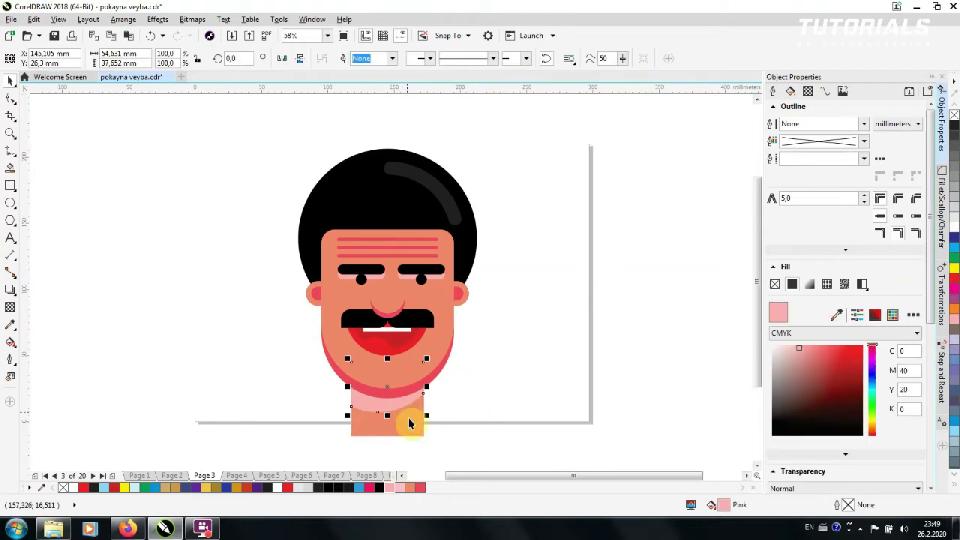
left_click(426, 400, "shift")
left_click_drag(426, 400, 434, 392)
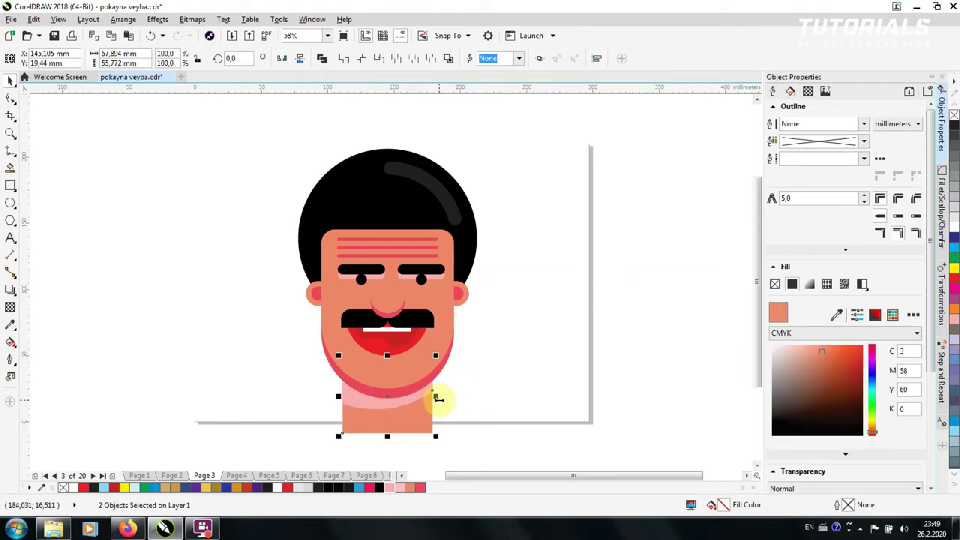
key("Escape")
left_click(360, 395)
key("shift+Page_Down")
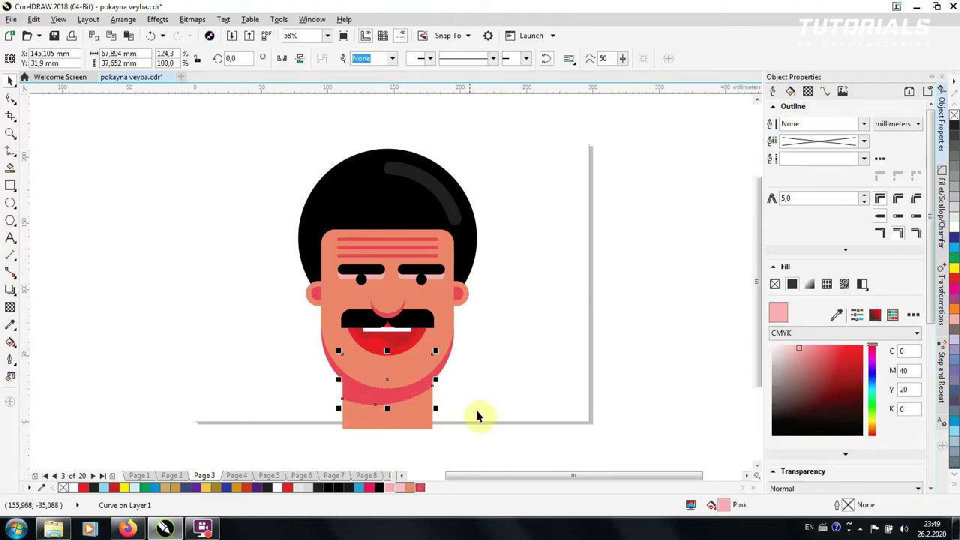
left_click(477, 413)
left_click(421, 411)
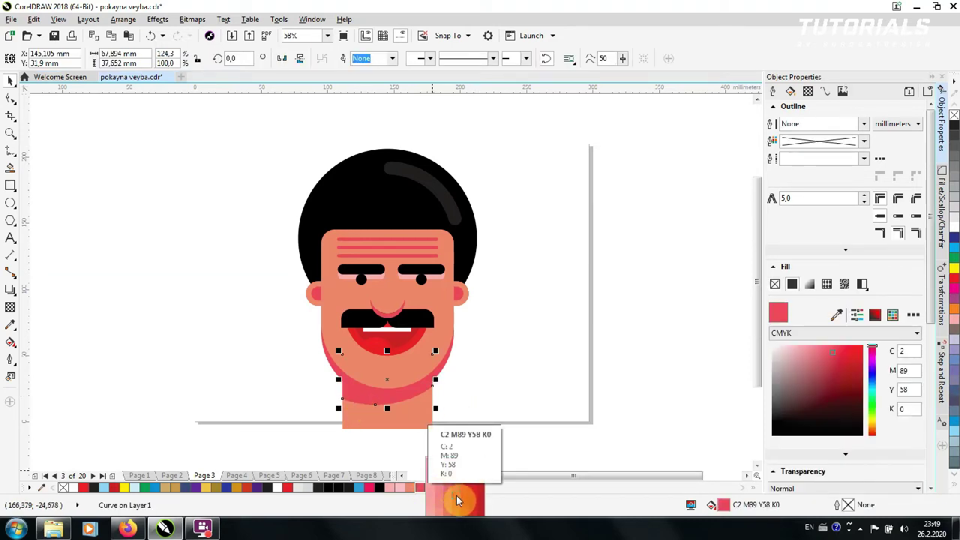
mouse_move(290, 440)
left_mouse_down()
mouse_move(510, 172)
mouse_move(454, 207)
left_mouse_up()
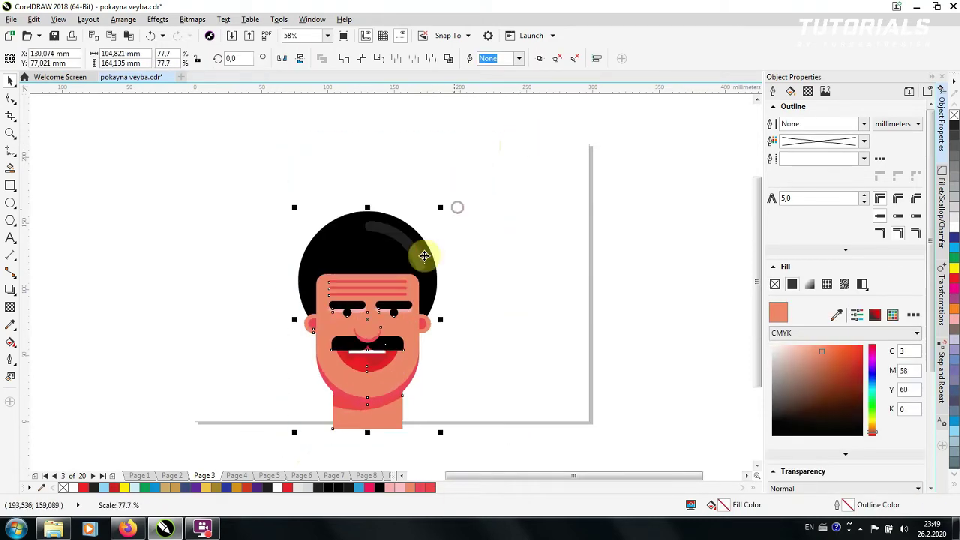
- Draw a rectangle beside the neck, set its width to 30 mm and round its right corners
left_click_drag(424, 255, 436, 214)
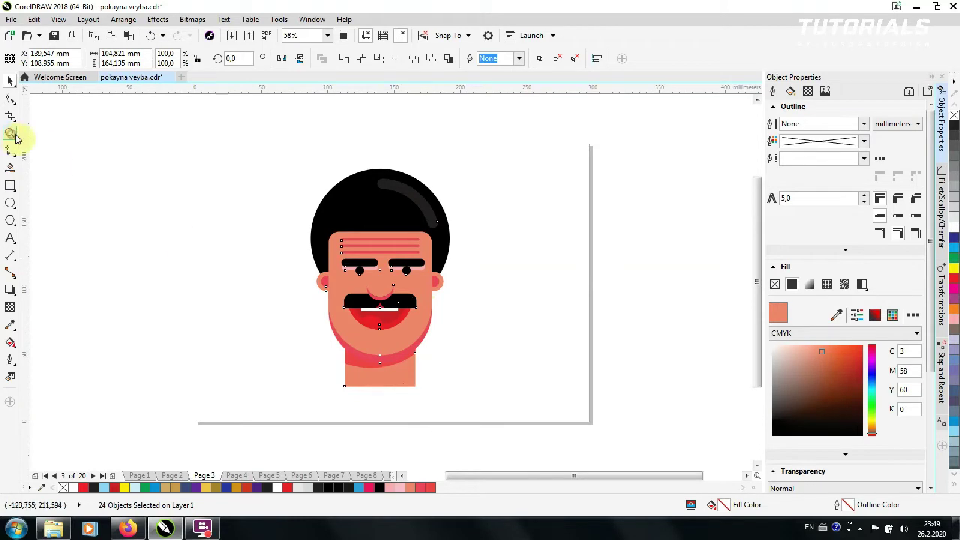
scroll(394, 348, "up", 2)
key("F6")
left_click_drag(236, 382, 339, 341)
left_click(120, 53)
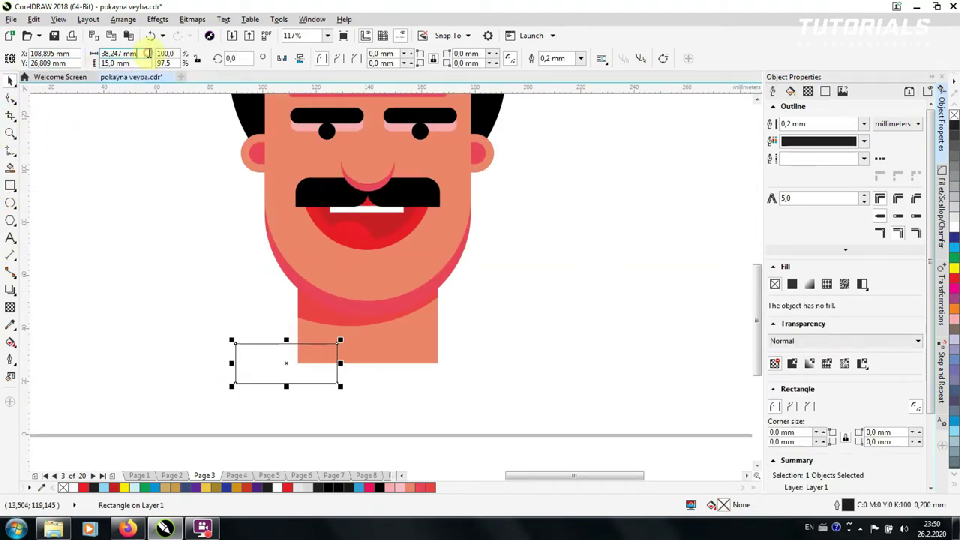
type("38")
key("Return")
left_click(11, 98)
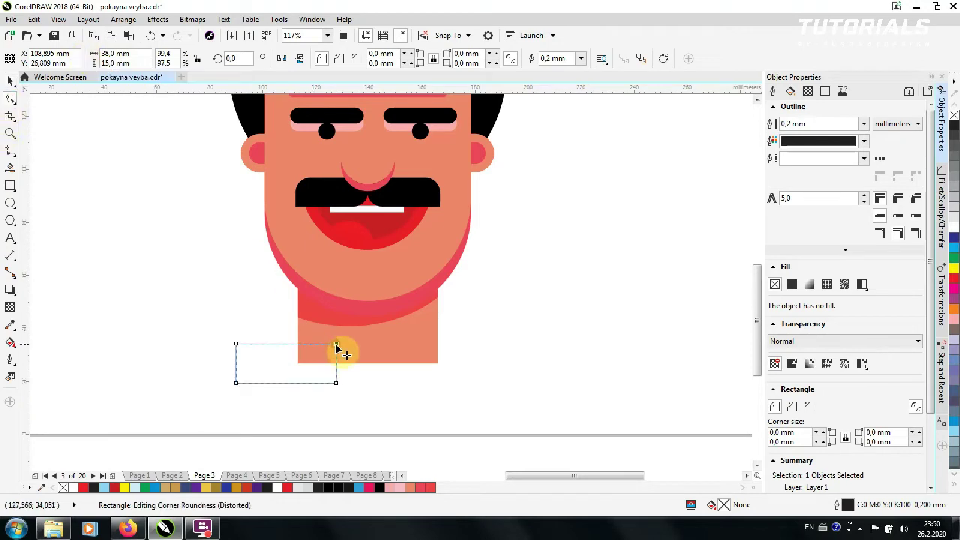
left_click_drag(336, 345, 337, 385)
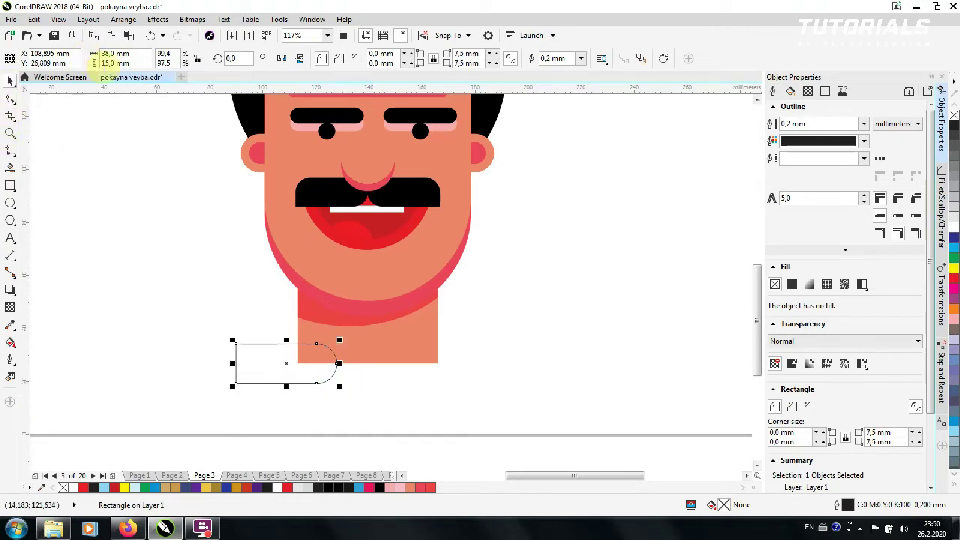
type("30")
key("Return")
- Fill the collar piece light grey with no outline
left_click(265, 372)
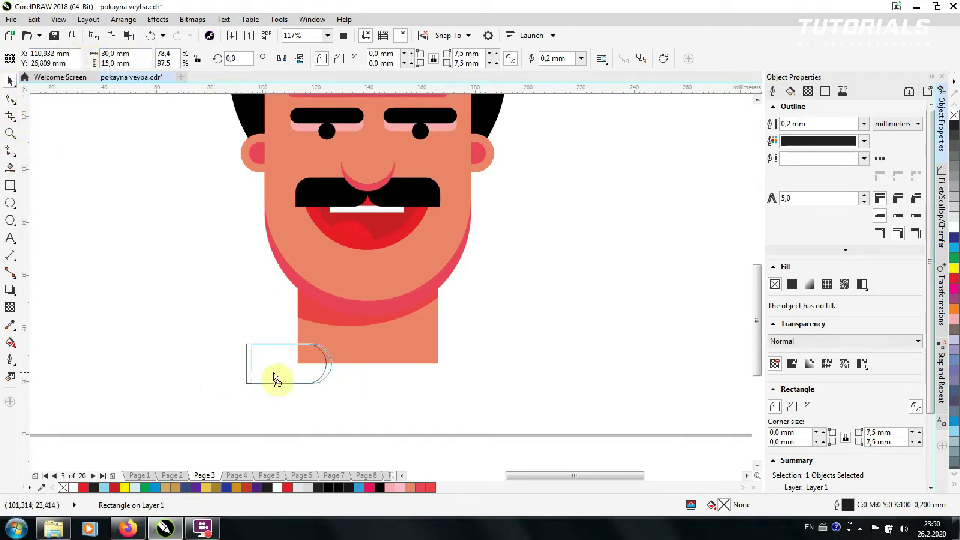
right_click(276, 371)
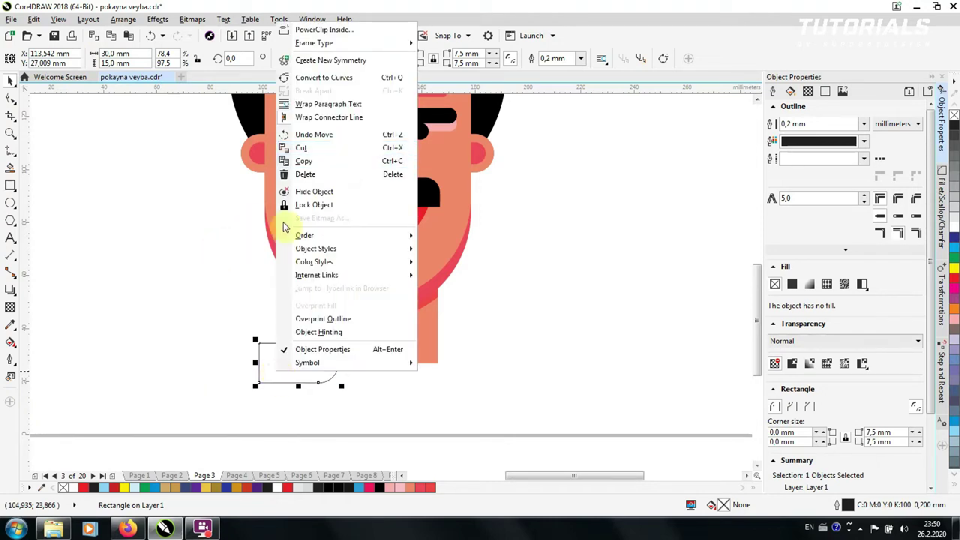
left_click(283, 363)
left_click(279, 488)
left_click(580, 59)
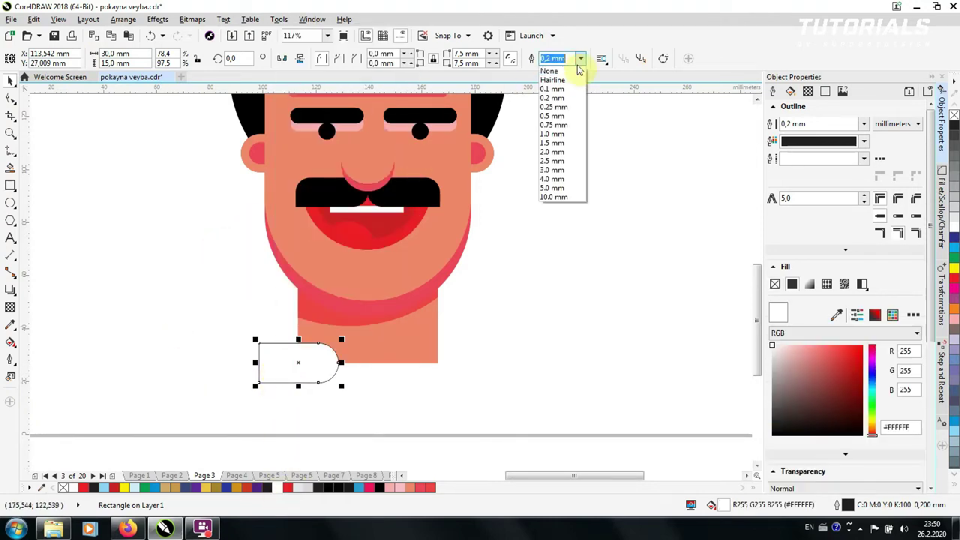
left_click(547, 70)
key("Escape")
- Draw a small 3 mm square inside the collar piece
right_click(311, 371)
left_click(583, 265)
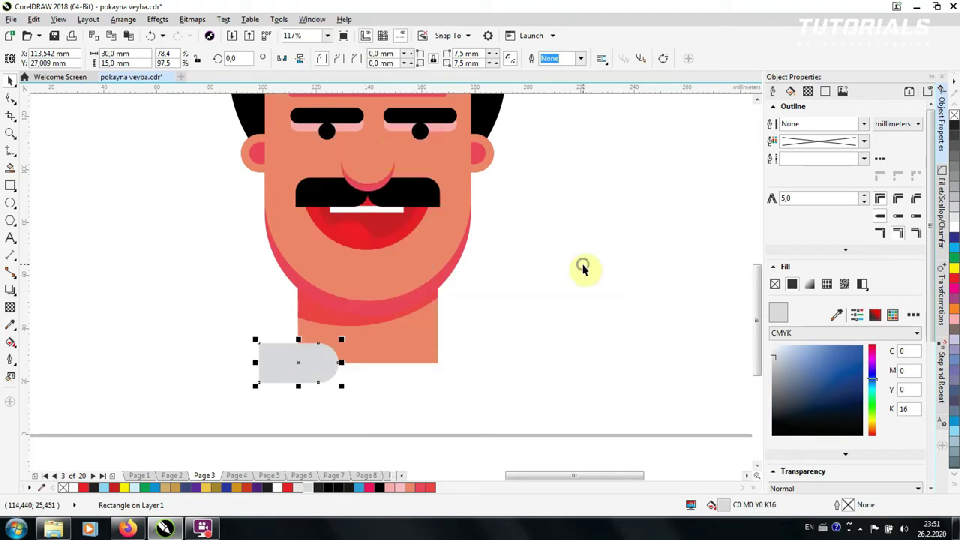
left_click_drag(259, 383, 253, 401)
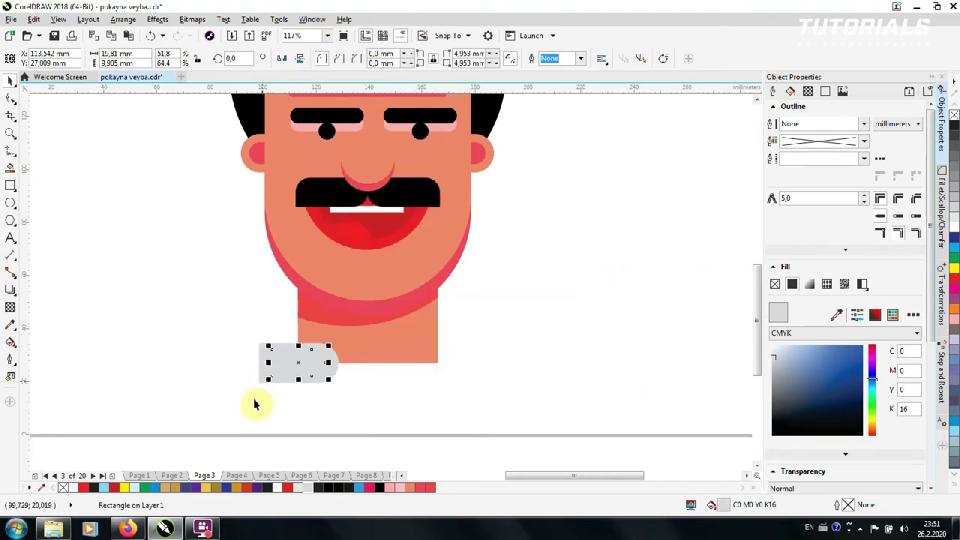
type("3")
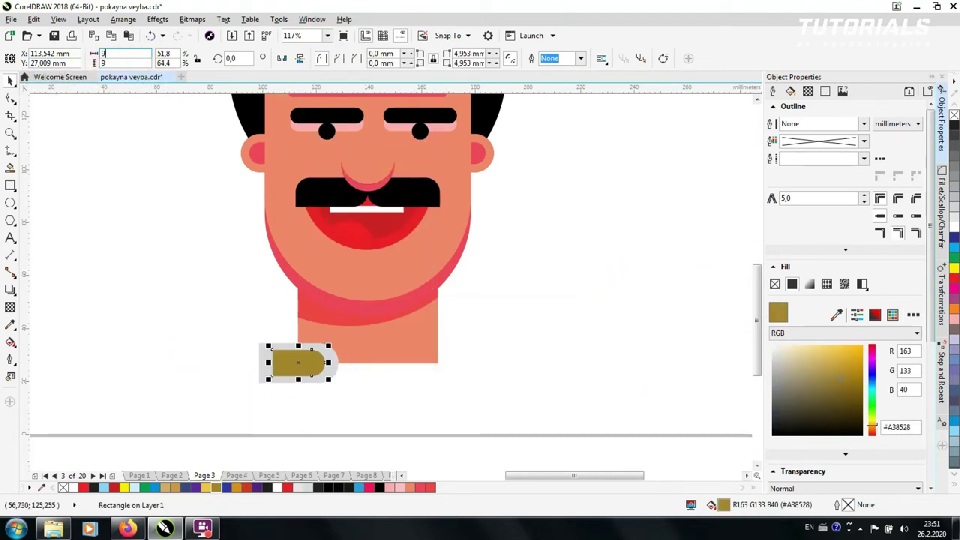
key("Return")
- Turn the small square into a blue circle near the collar's rounded end
left_click(10, 80)
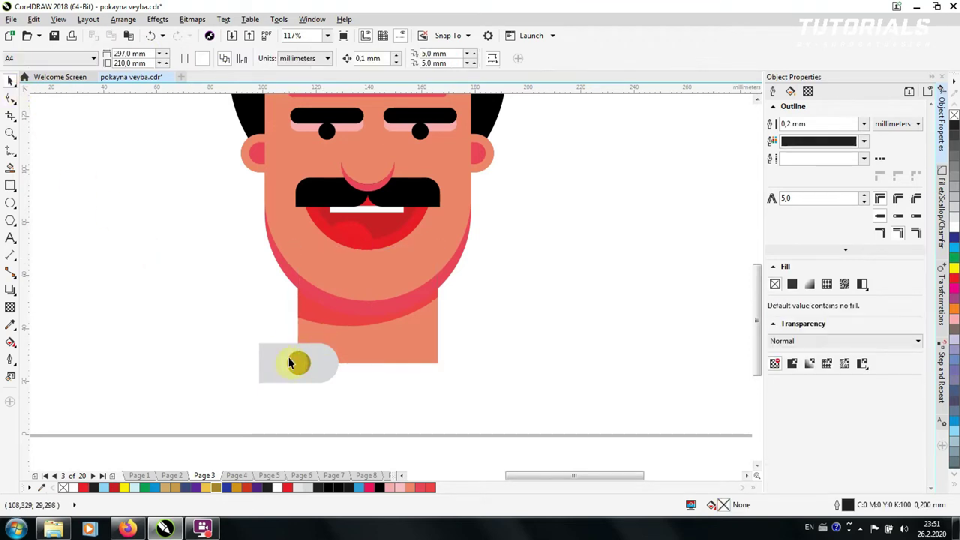
left_click_drag(297, 362, 314, 362)
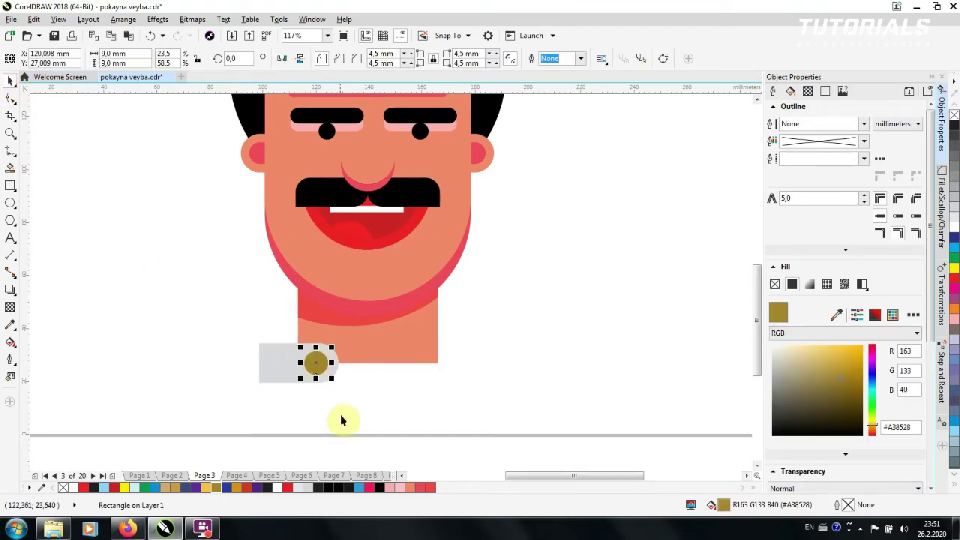
left_click(338, 420)
left_click(315, 364)
left_click(360, 487)
- Mirror the collar piece and button horizontally and place a copy on the neck's right side
left_click_drag(231, 418, 349, 351)
right_click(294, 366)
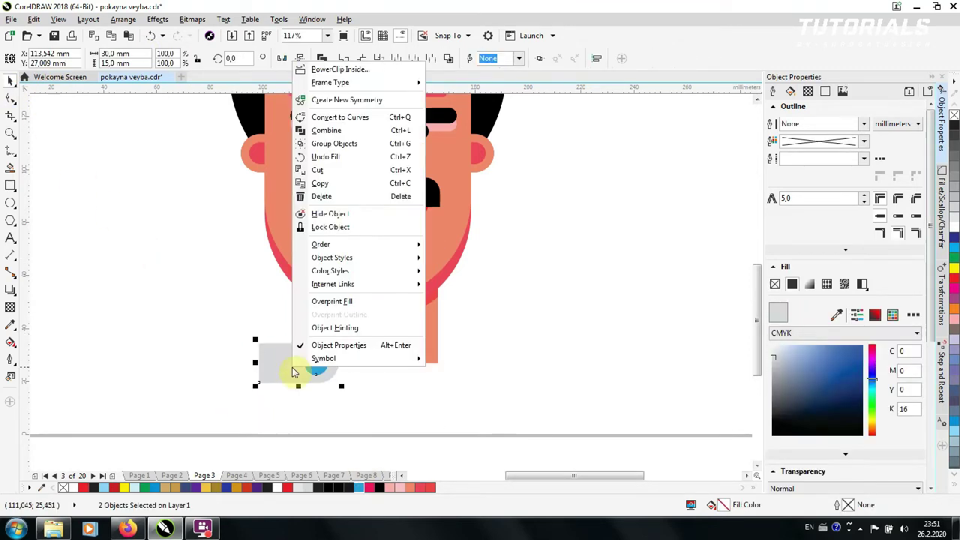
key("Escape")
left_click(283, 58)
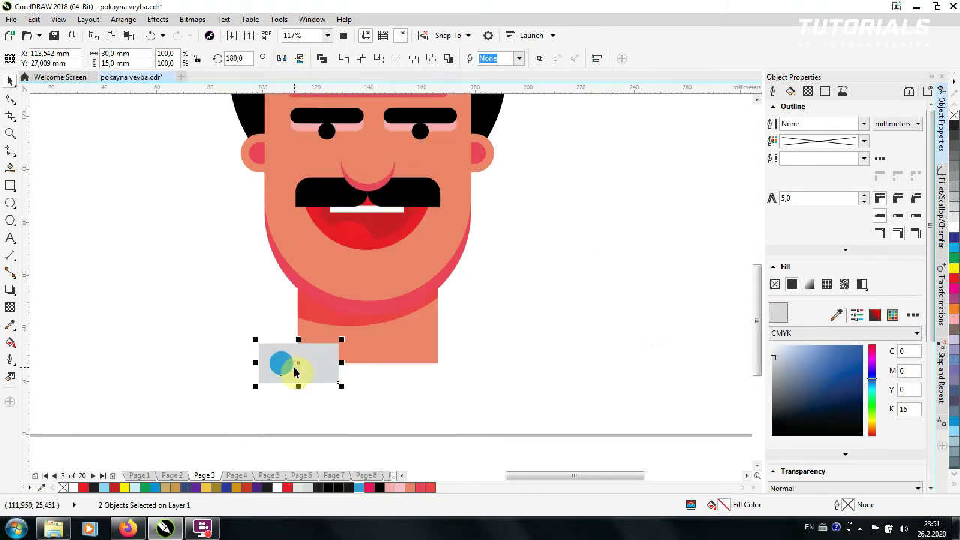
left_click(323, 364)
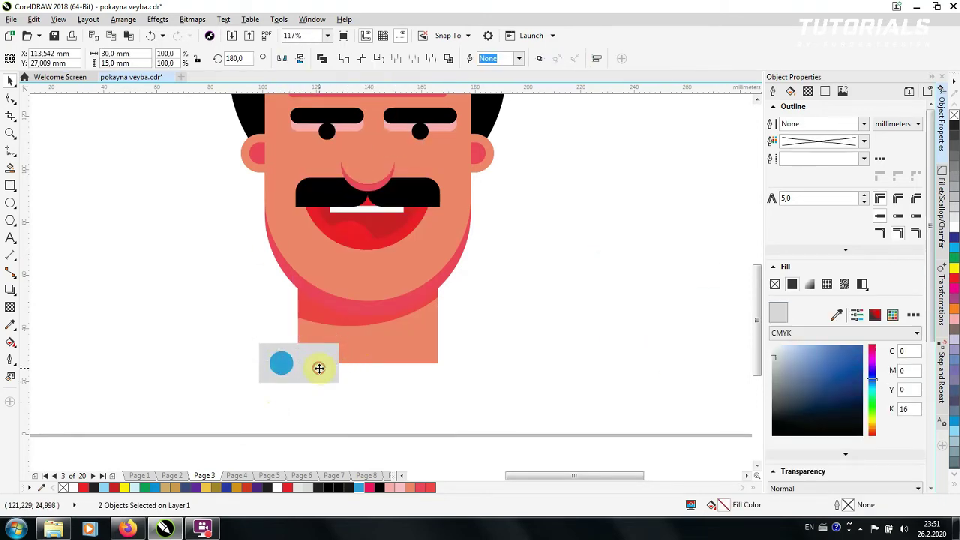
left_click_drag(318, 368, 469, 363)
left_click_drag(495, 321, 366, 406)
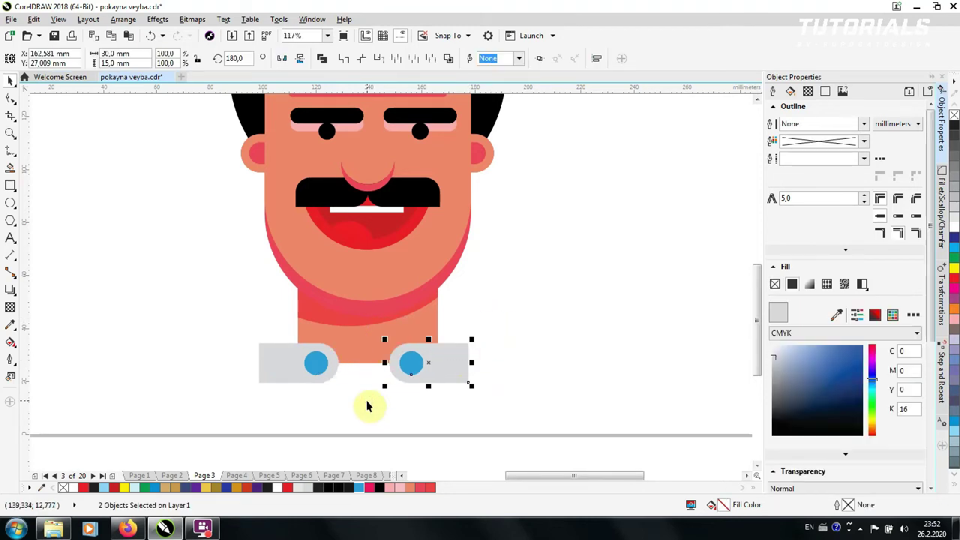
- Group each collar piece with its button, group both sides, and lengthen the neck downward
left_click_drag(248, 412, 375, 302)
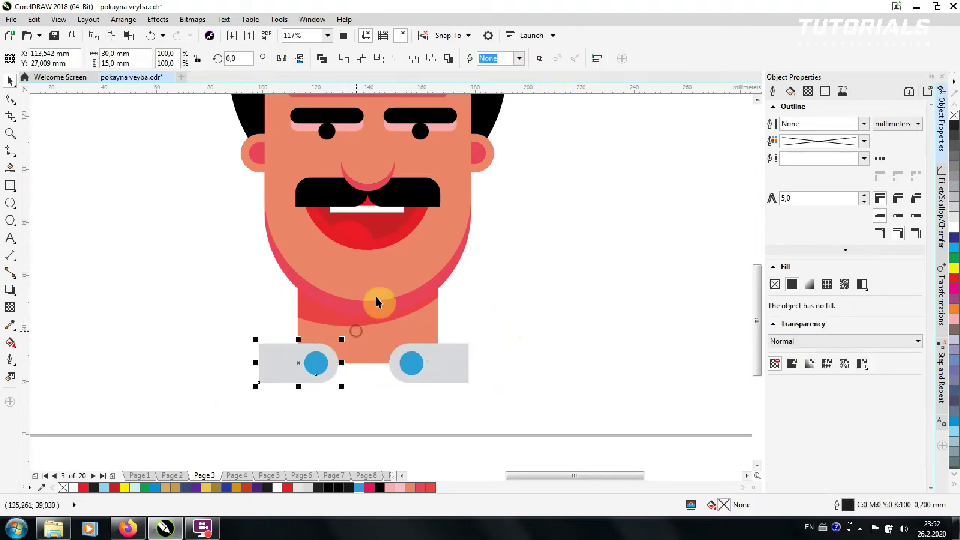
key("ctrl+g")
left_click_drag(300, 359, 302, 360)
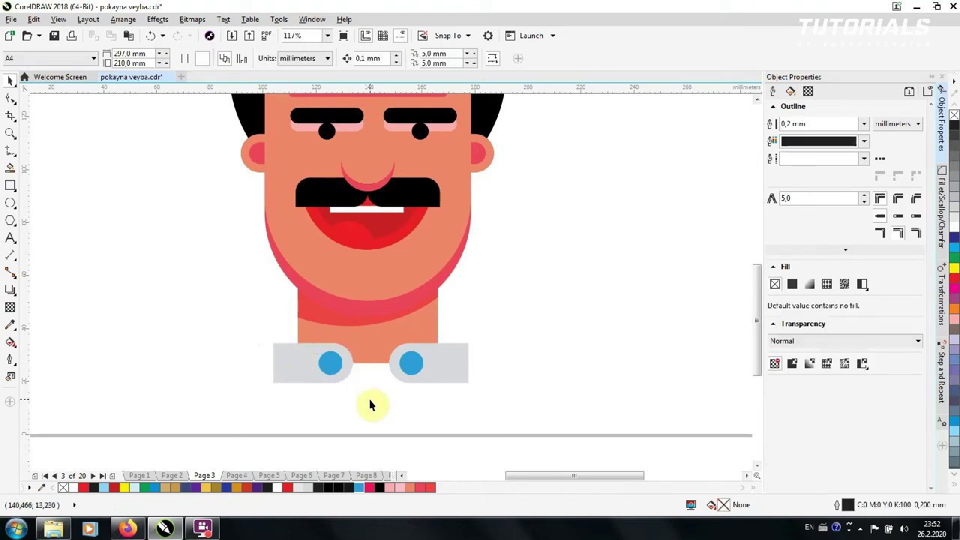
left_click_drag(518, 328, 375, 422)
key("ctrl+g")
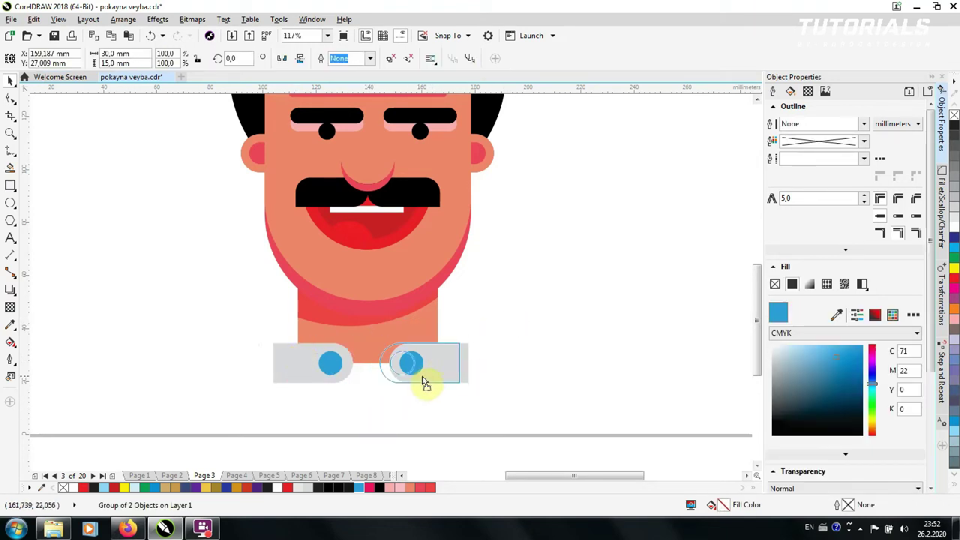
left_click_drag(432, 381, 422, 382)
left_click_drag(251, 403, 477, 330)
key("ctrl+g")
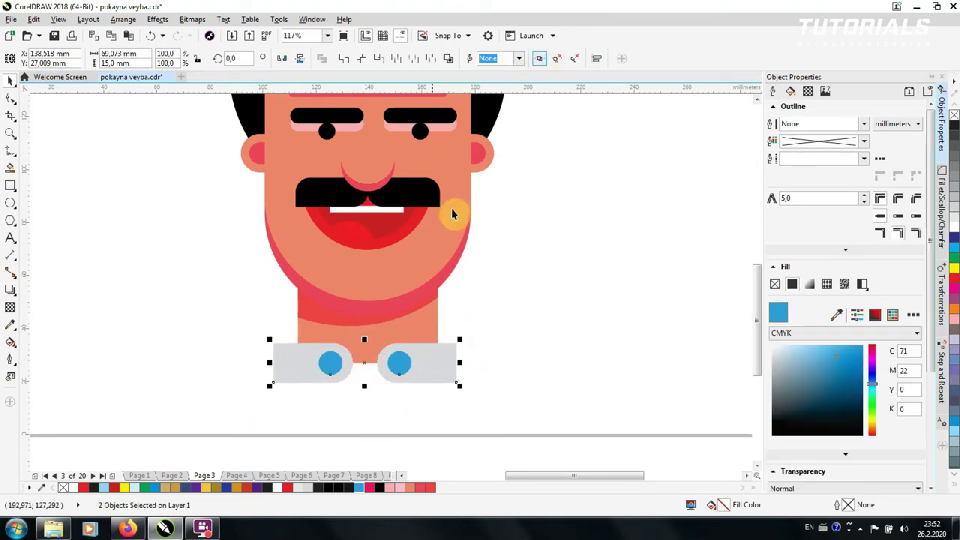
left_click(413, 321)
left_click_drag(367, 347, 368, 388)
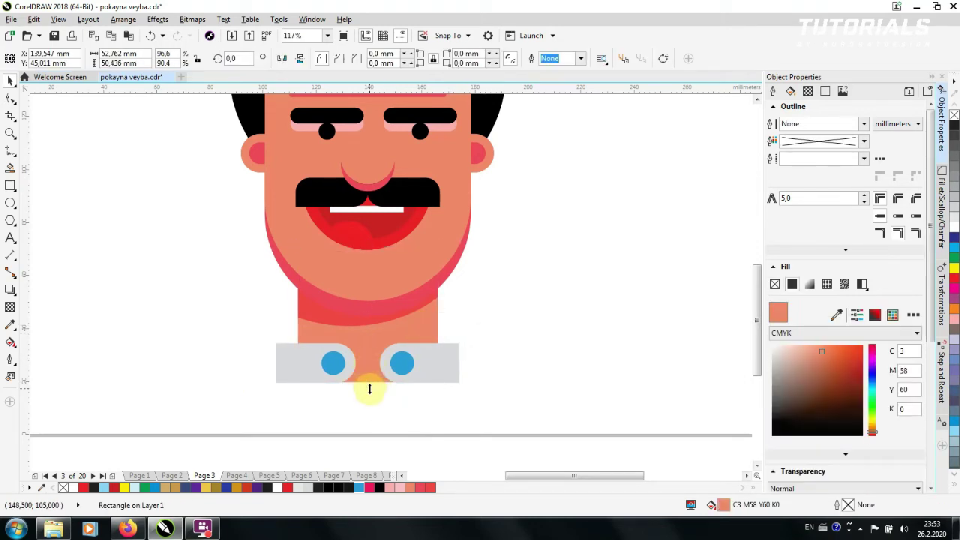
- Draw a 120 mm wide shirt rectangle below the collar with rounded top corners
left_click(386, 411)
key("F6")
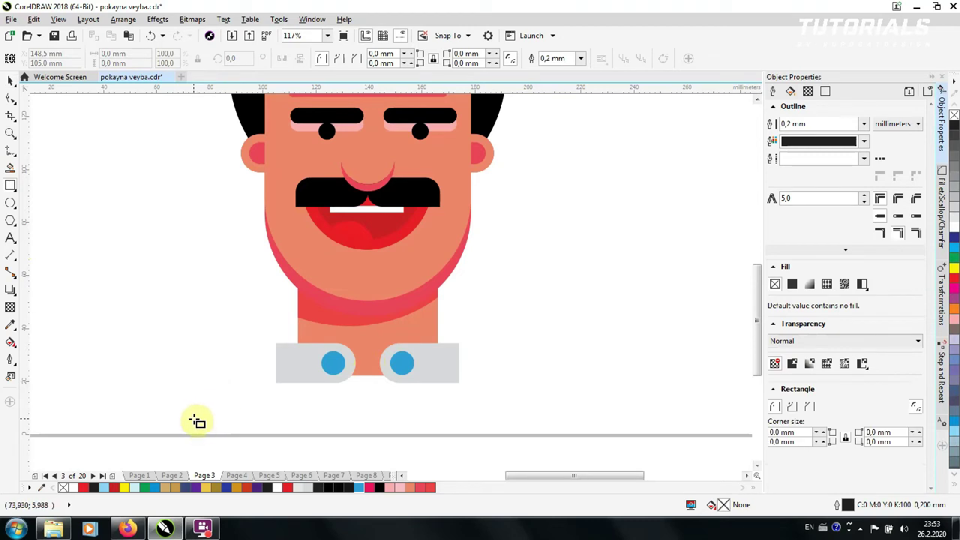
mouse_move(191, 421)
left_mouse_down()
mouse_move(530, 373)
mouse_move(502, 384)
mouse_move(506, 372)
left_mouse_up()
type("120")
key("Tab")
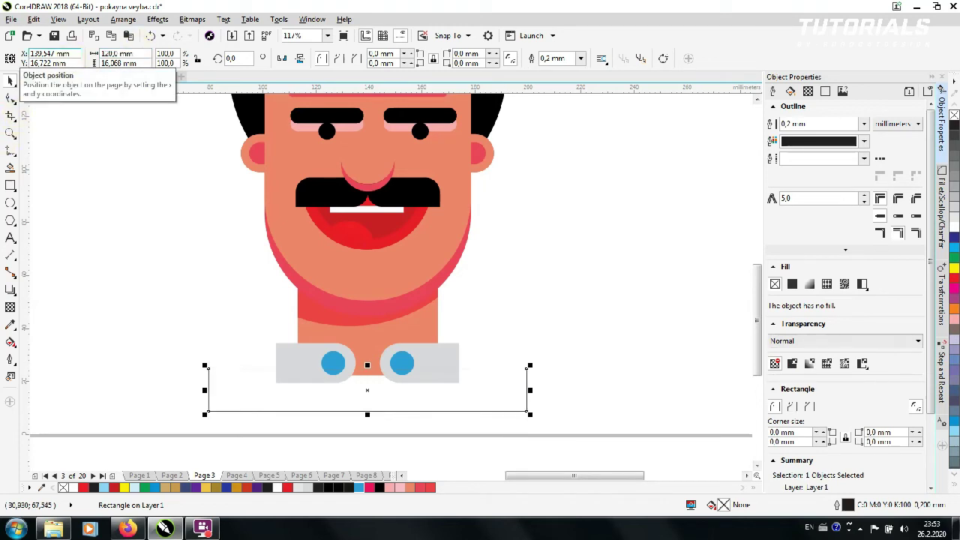
type("20")
key("Return")
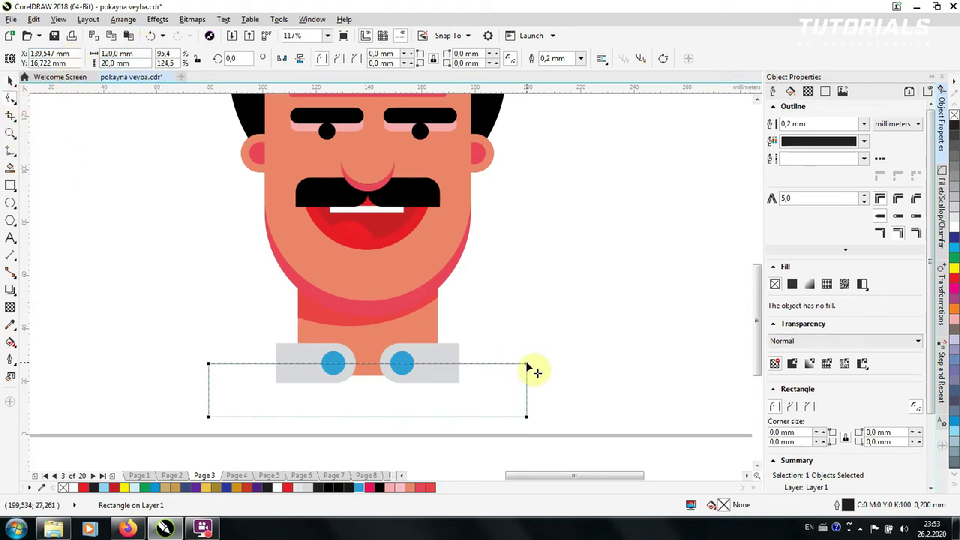
mouse_move(531, 386)
left_mouse_down()
mouse_move(532, 363)
mouse_move(220, 375)
mouse_move(204, 355)
left_mouse_up()
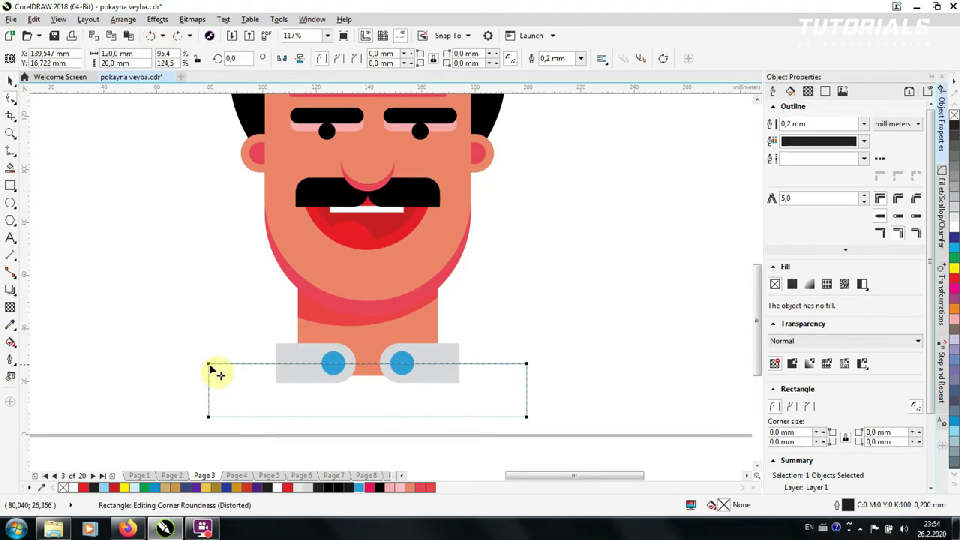
mouse_move(211, 369)
left_mouse_down()
mouse_move(510, 373)
mouse_move(461, 417)
left_mouse_up()
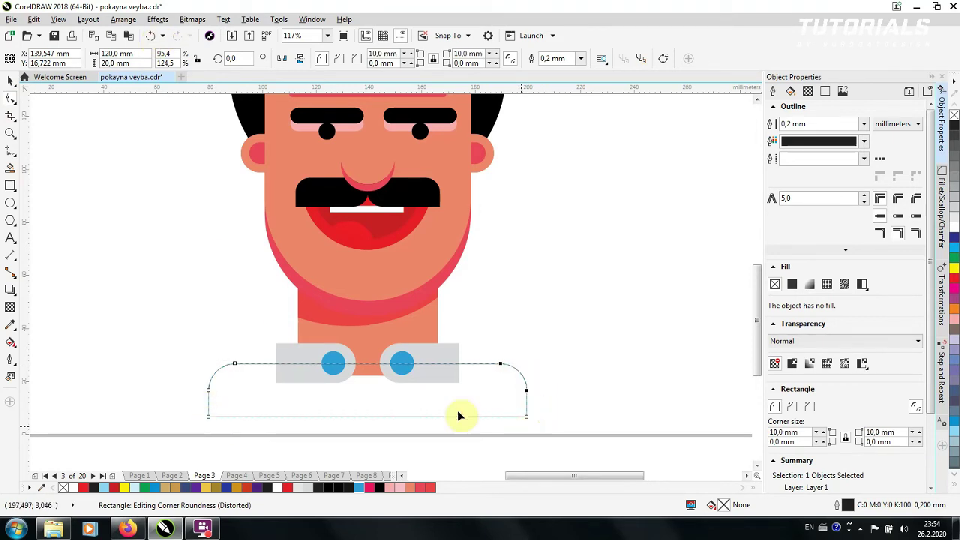
left_click(10, 81)
- Fill the shirt light grey with no outline and bring the buttons in front of it
left_click(306, 489)
left_click(580, 59)
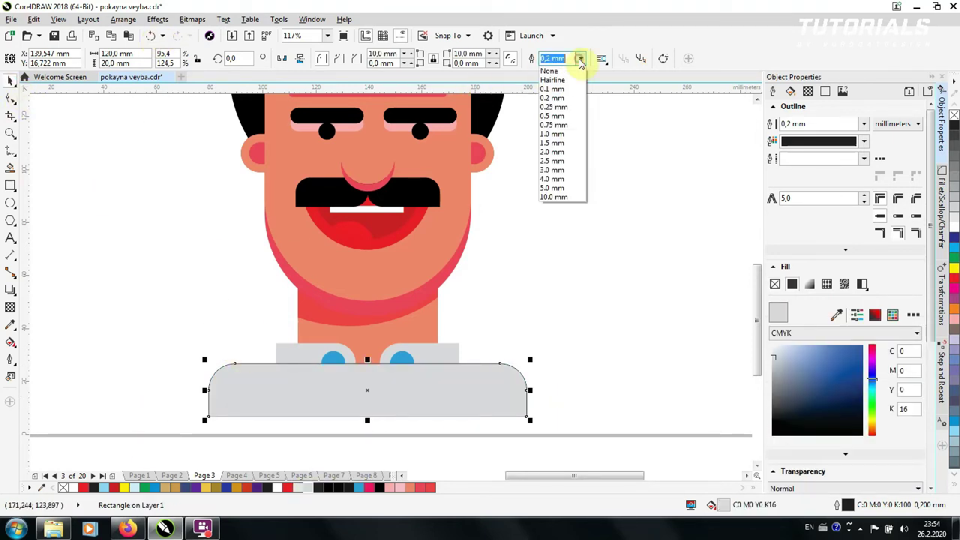
left_click(561, 69)
left_click(574, 250)
right_click(285, 359)
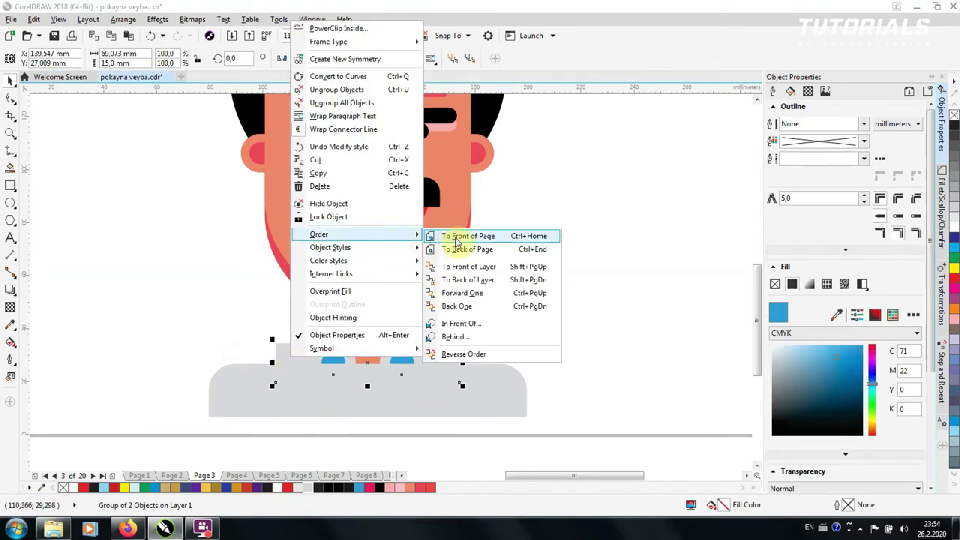
left_click(461, 237)
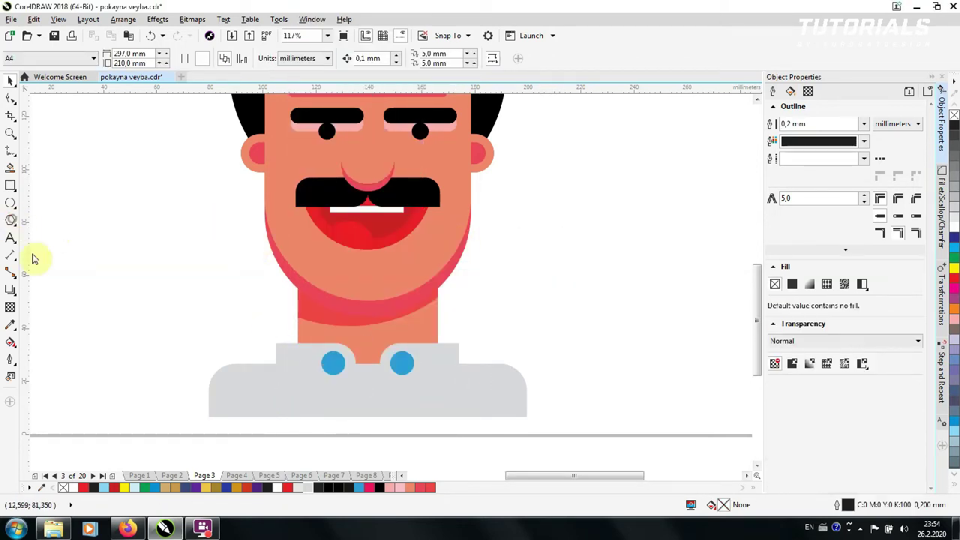
- Draw a narrow three-sided triangle and flip it to point downward
left_click(11, 220)
left_click_drag(133, 398, 253, 278)
left_click(350, 61)
left_click(349, 61)
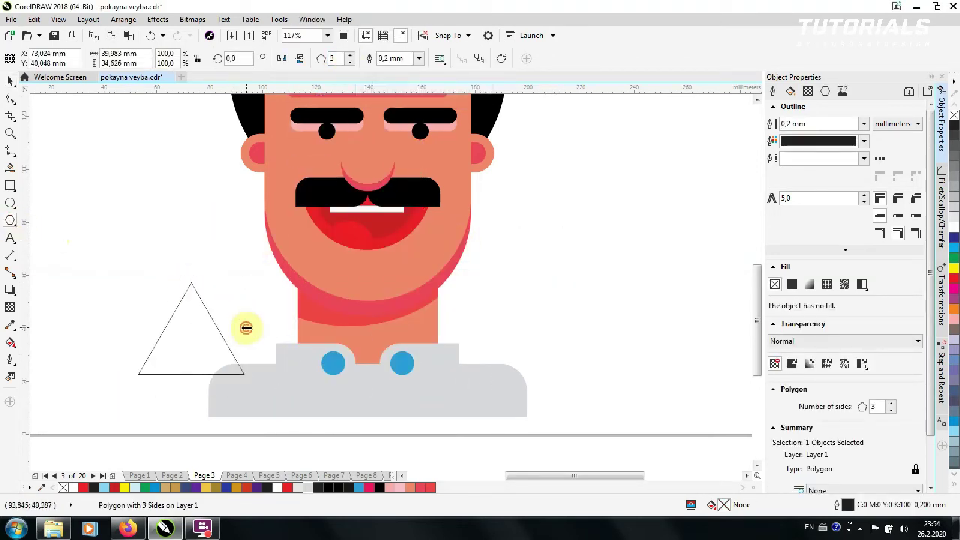
key("space")
left_click_drag(247, 328, 189, 328)
key("space")
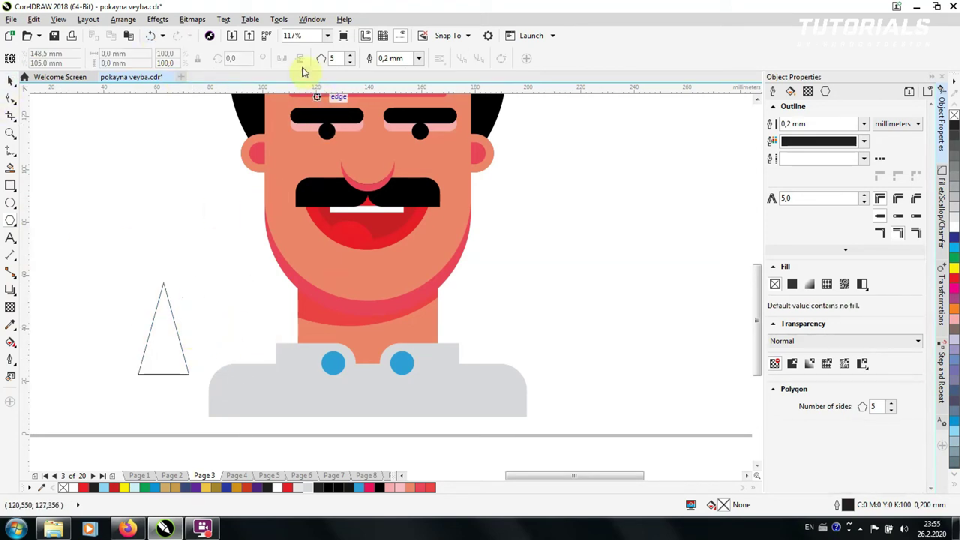
left_click(9, 84)
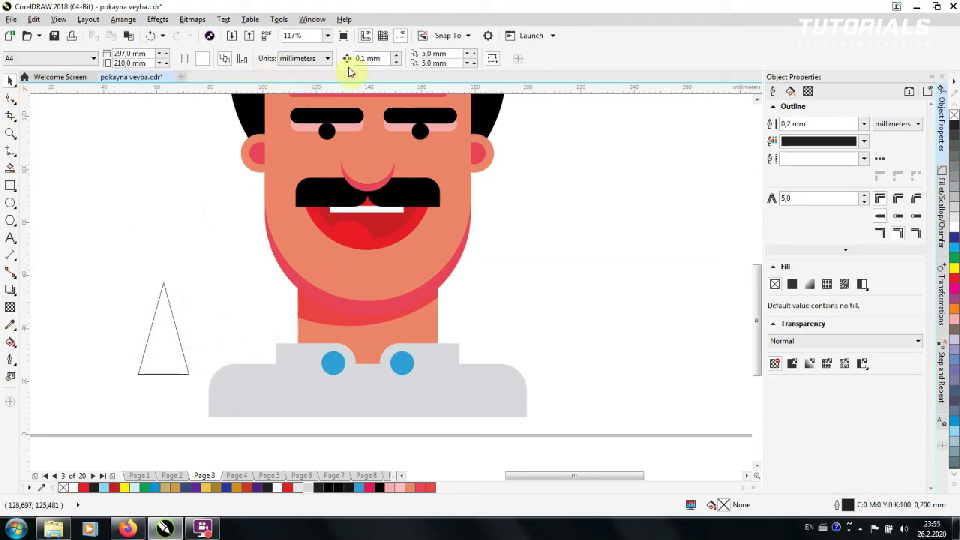
left_click(158, 373)
left_click(299, 58)
- Position the triangle between the buttons and trim a V-neck out of the shirt
mouse_move(174, 333)
left_mouse_down()
mouse_move(369, 358)
mouse_move(371, 373)
left_mouse_up()
left_click(338, 403, "shift")
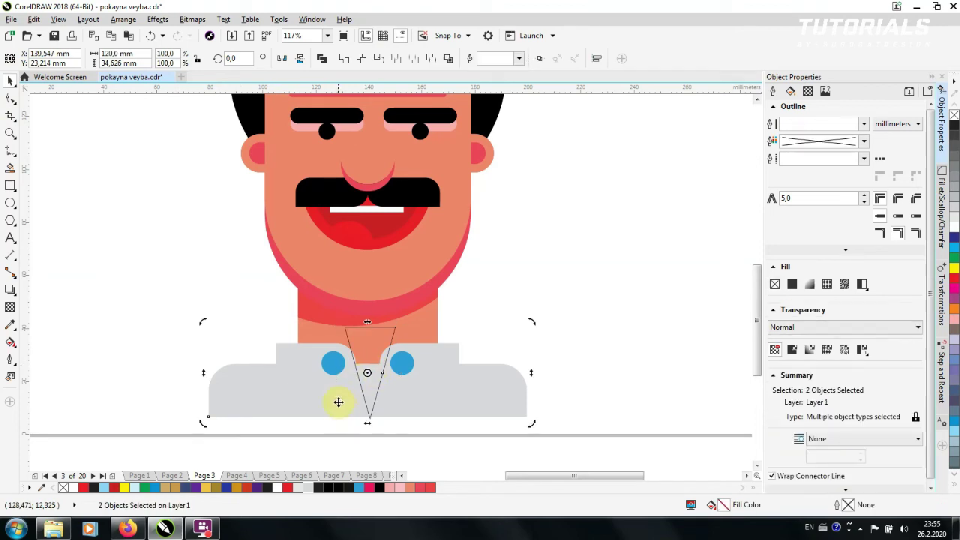
left_click(377, 332)
left_click_drag(377, 332, 378, 322)
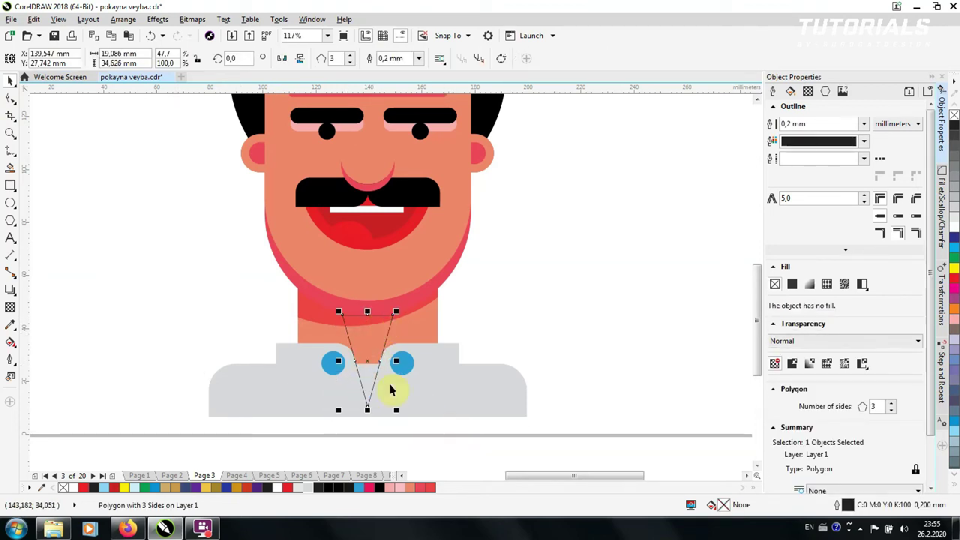
left_click(392, 386, "shift")
left_click(361, 59)
left_click(382, 332)
- Lengthen the neck rectangle down into the V-neck and zoom out to the whole character
left_click(375, 360)
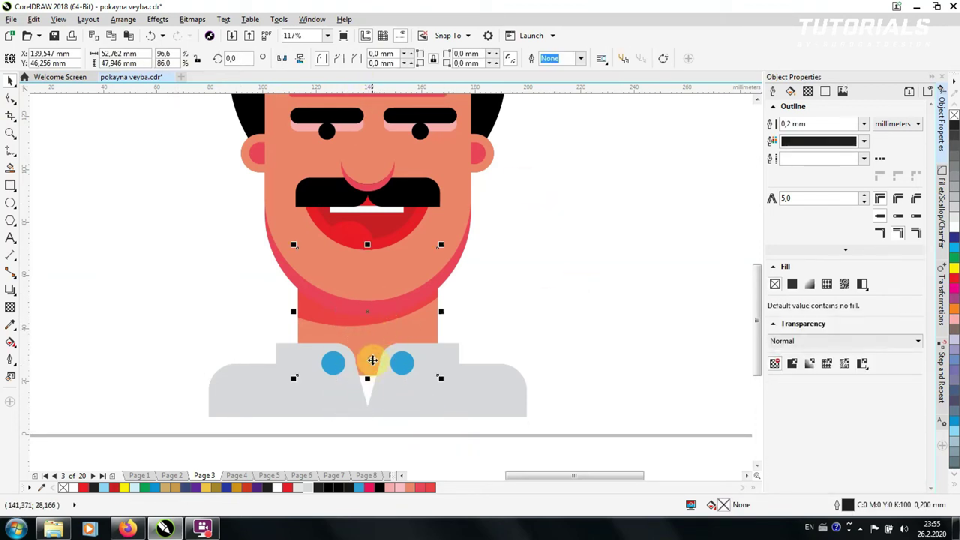
left_click_drag(368, 381, 368, 409)
left_click(537, 299)
left_click(10, 134)
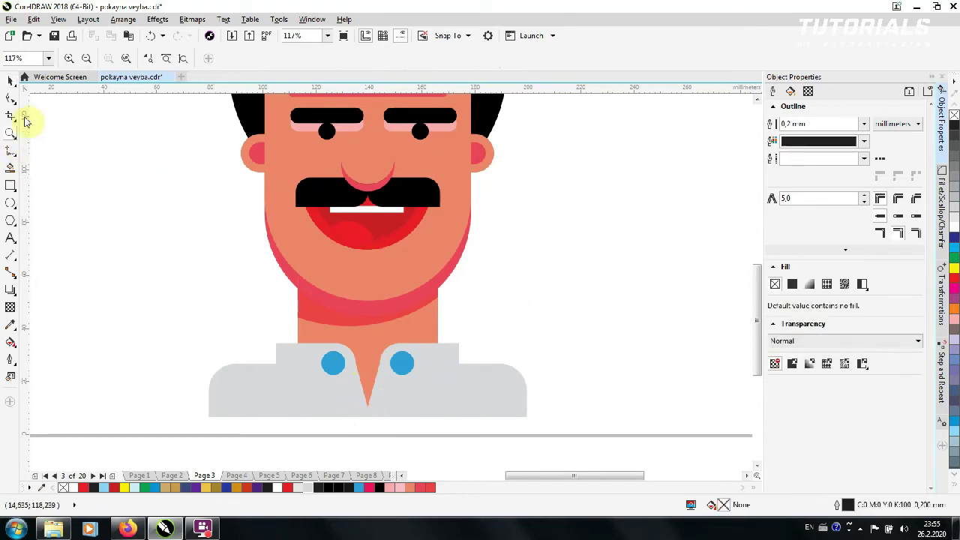
left_click(85, 58)
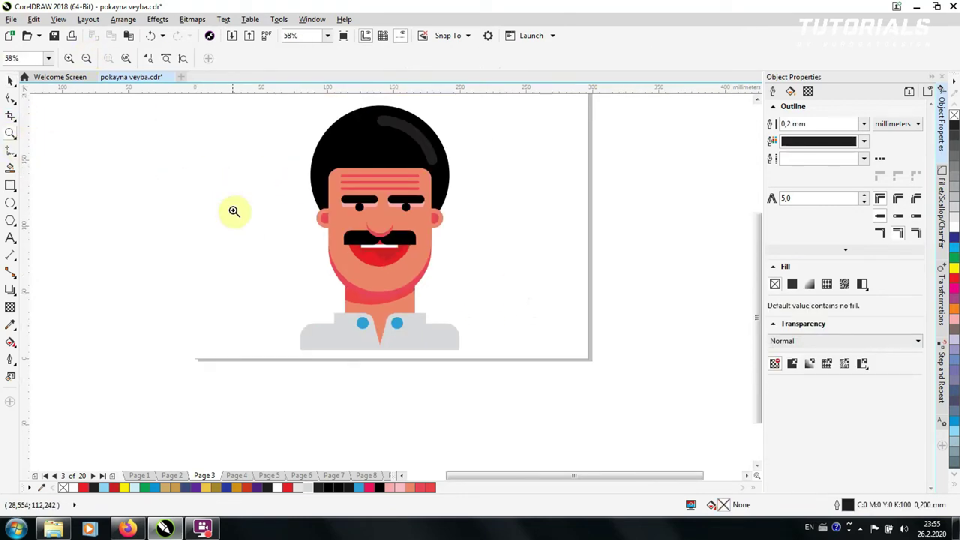
- Fill the red chin shading band black
left_click(367, 294)
key("space")
left_click(293, 285)
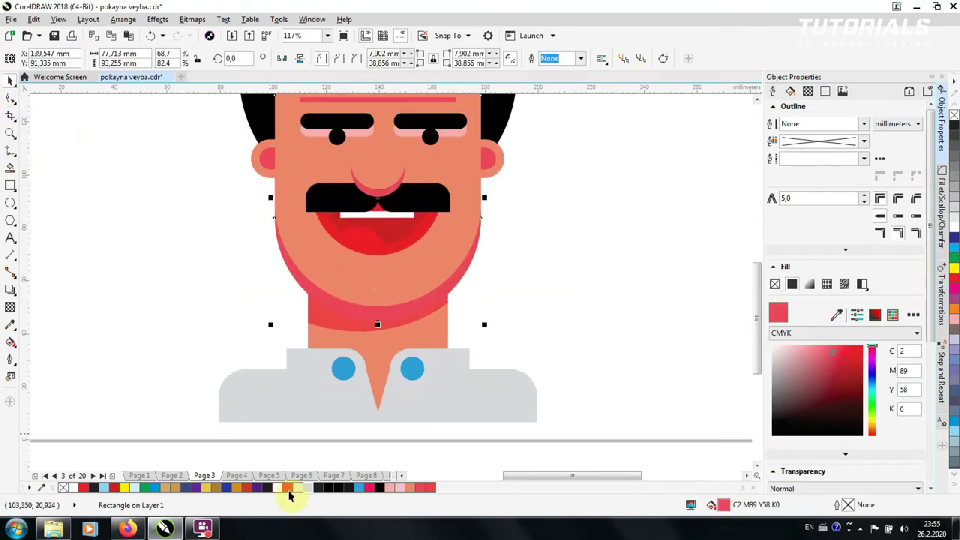
left_click(335, 487)
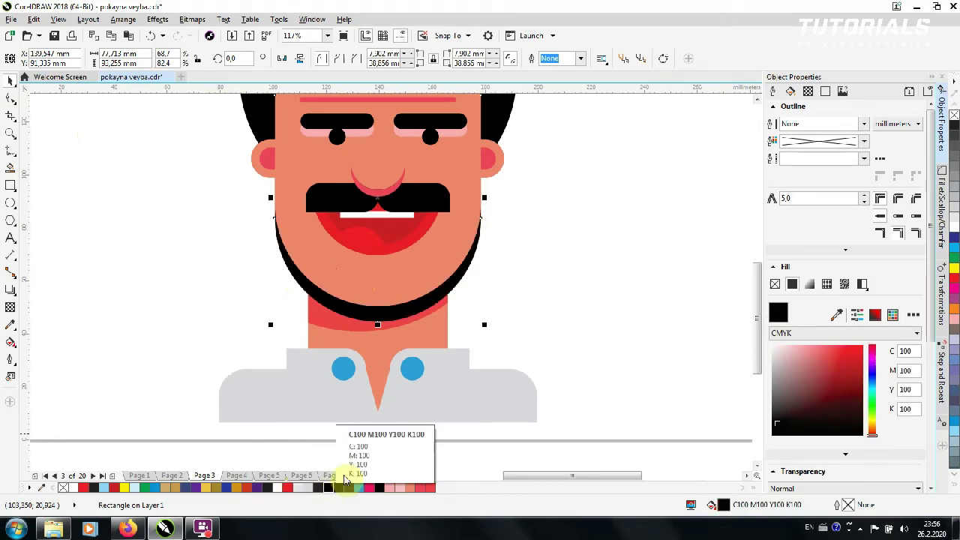
key("Escape")
- Recolour the chin band, trying pink-red, red and dark red before settling on salmon
left_click(11, 134)
right_click(239, 245)
left_click(434, 254)
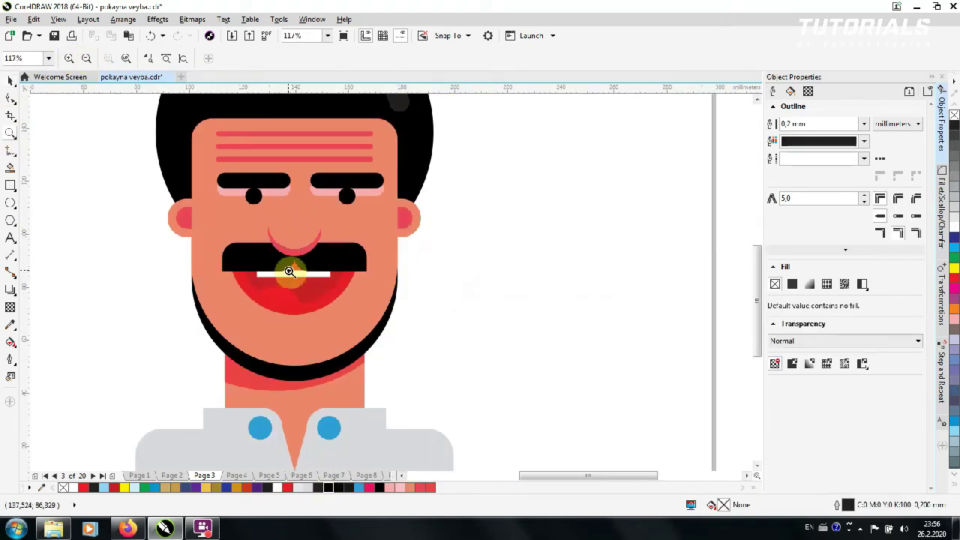
key("space")
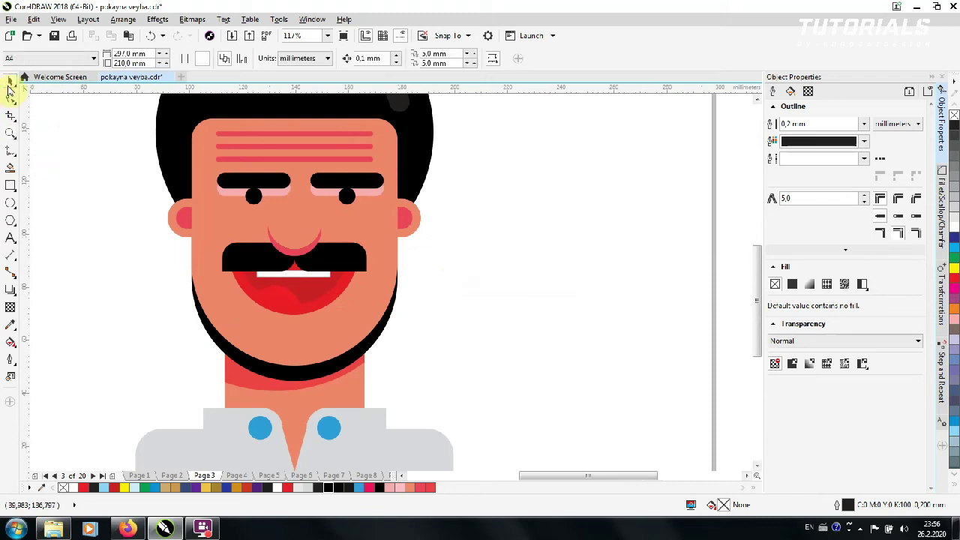
left_click(247, 362)
left_click(412, 487)
left_click(420, 487)
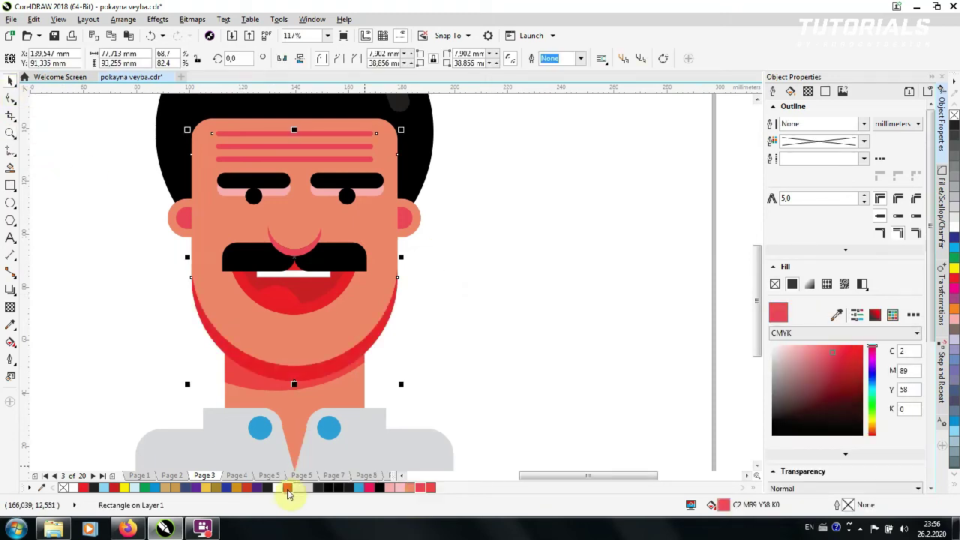
left_click(113, 487)
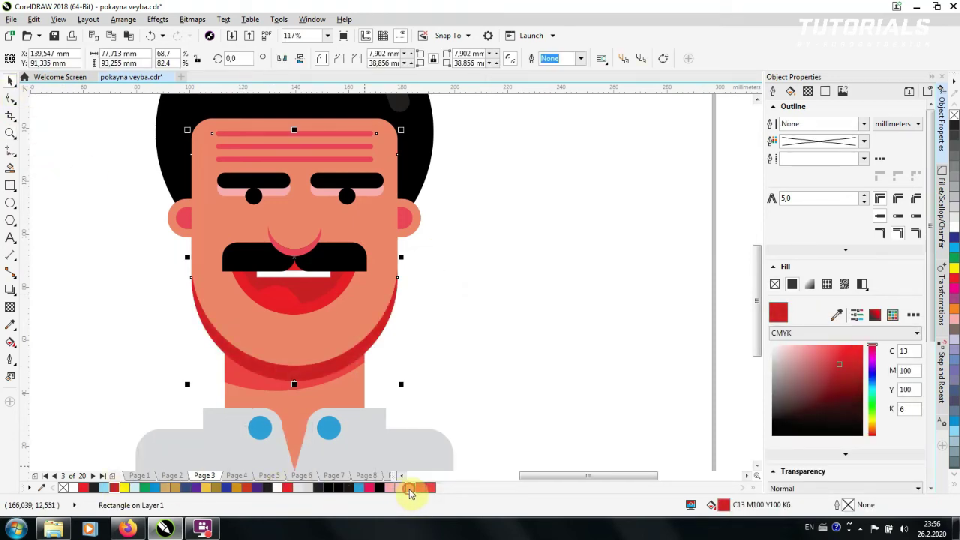
left_click(410, 489)
- Fill the ears and the three forehead lines salmon-orange
left_click(405, 217)
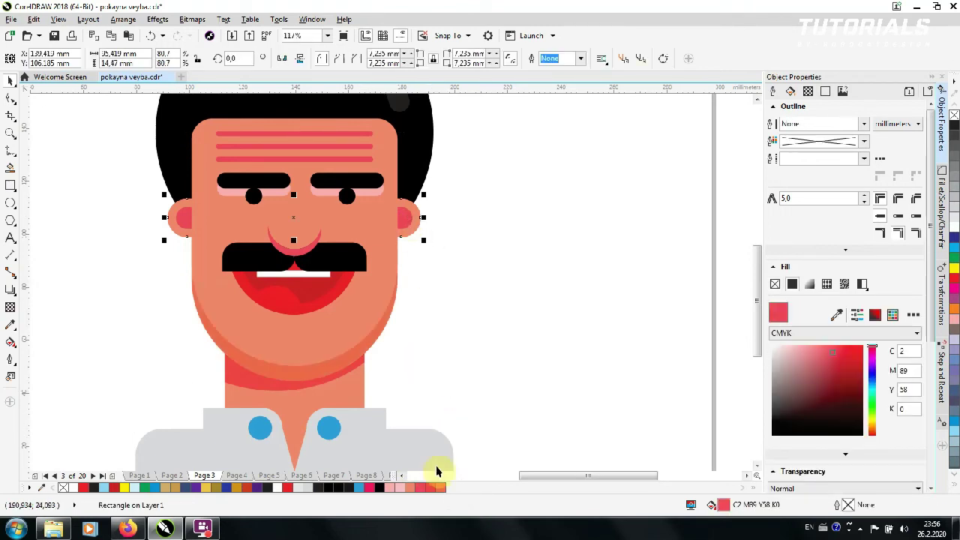
left_click(442, 488)
left_click(465, 348)
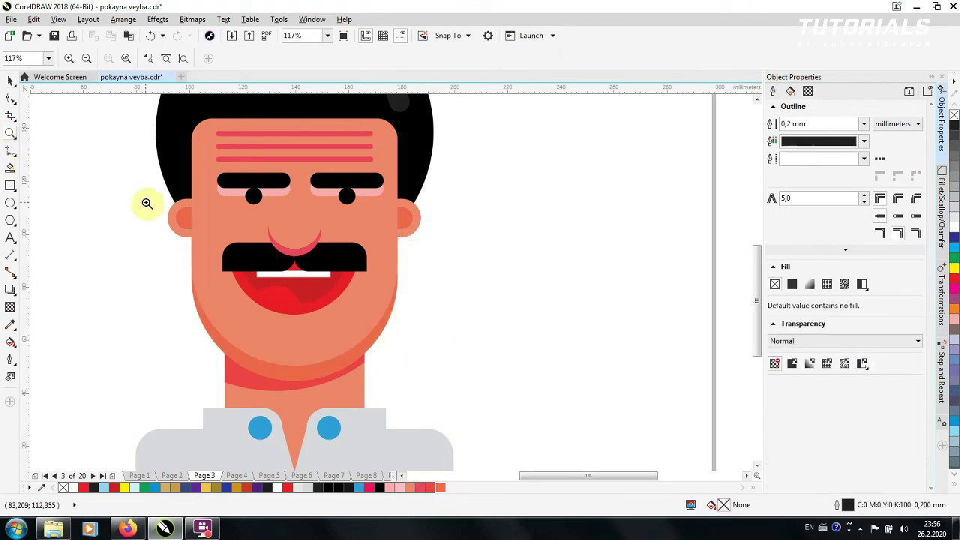
left_click_drag(206, 171, 395, 128)
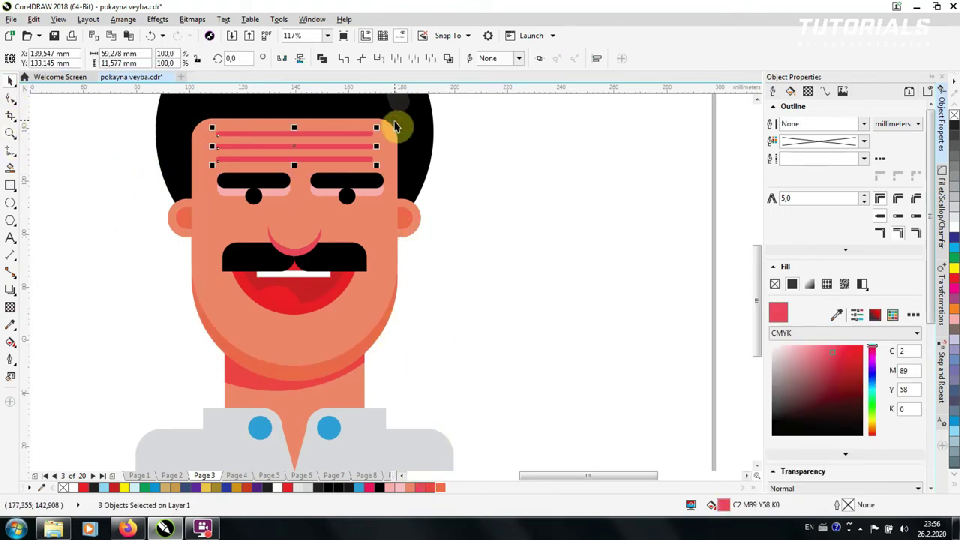
left_click(442, 489)
left_click(52, 149)
left_click(10, 184)
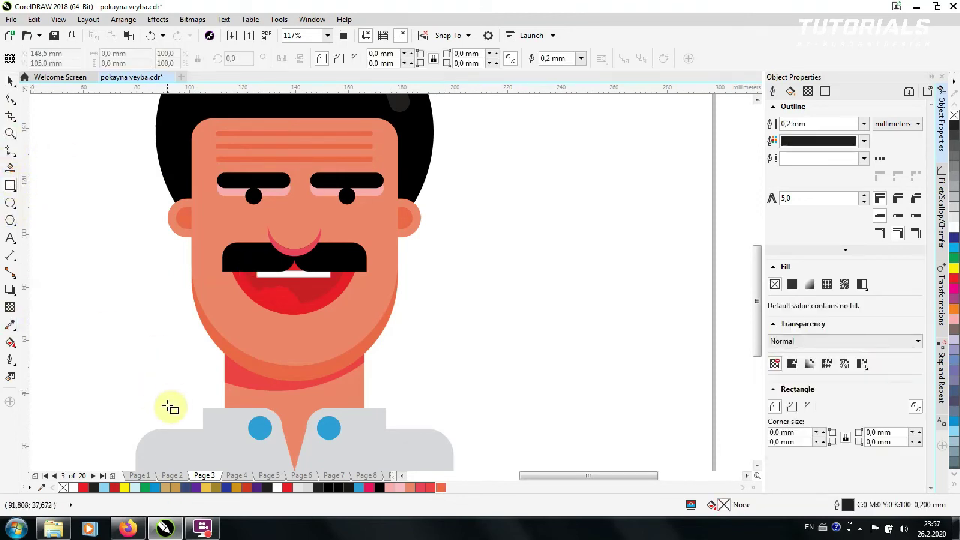
- Intersect a rectangle with the face's left half and fill the shading darker salmon, no outline
left_click_drag(110, 458, 302, 101)
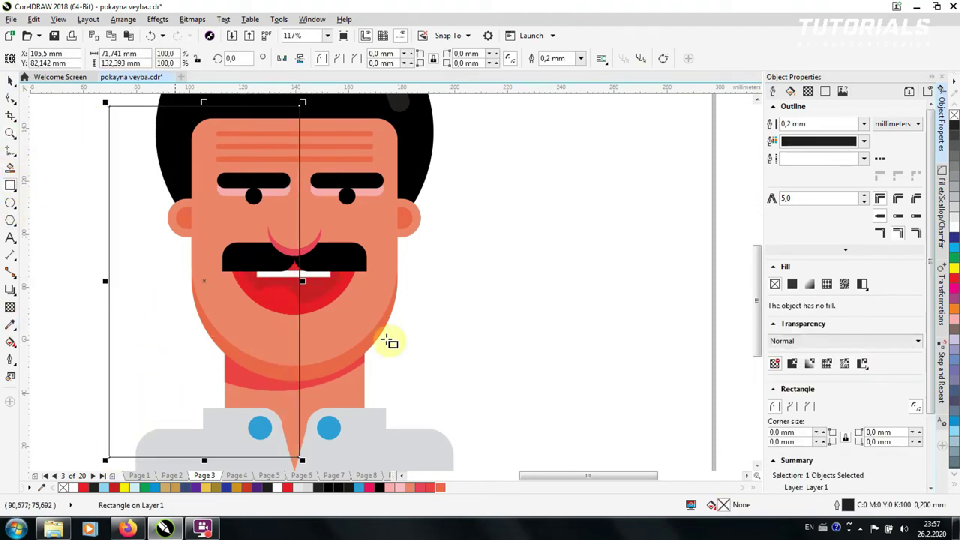
scroll(757, 473, "down", 3)
left_click_drag(204, 396, 204, 391)
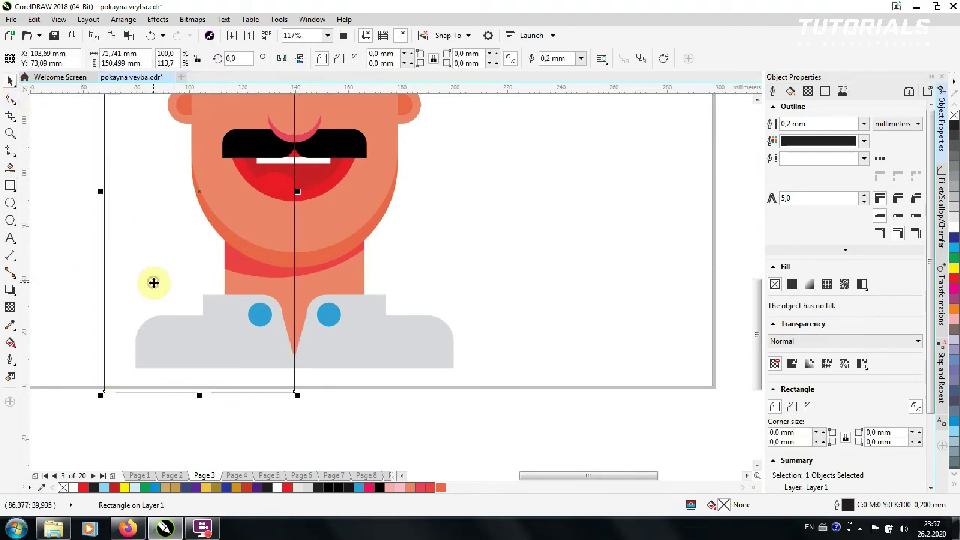
left_click(328, 218, "shift")
left_click(519, 59)
left_click(487, 70)
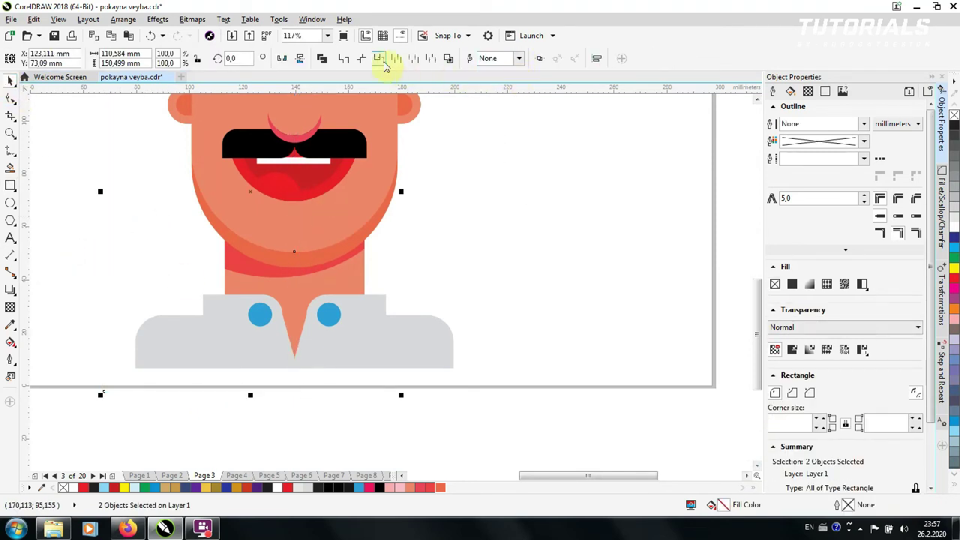
left_click(384, 60)
left_click(439, 488)
left_click(442, 461)
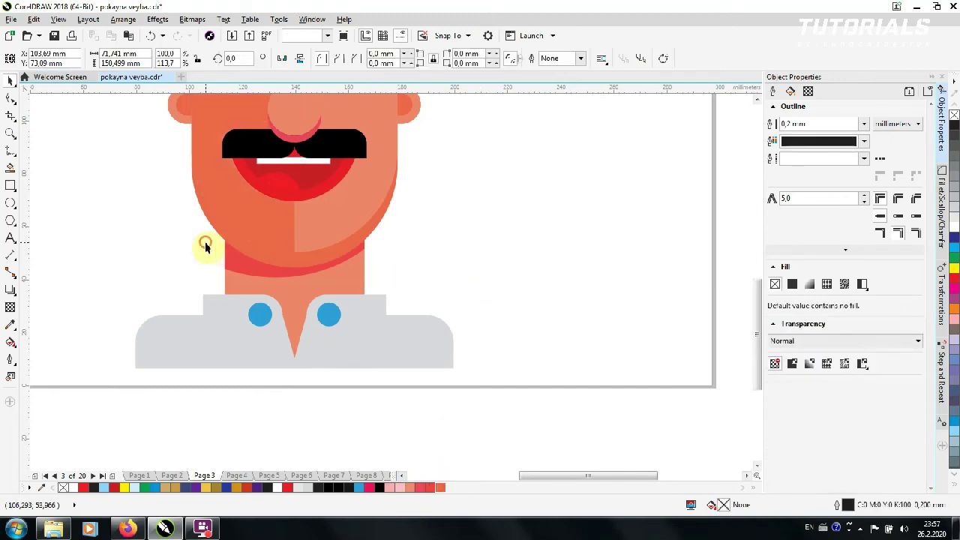
- Remove the outlines from the nose, eyebrows and mustache
left_click(758, 104)
left_click(758, 104)
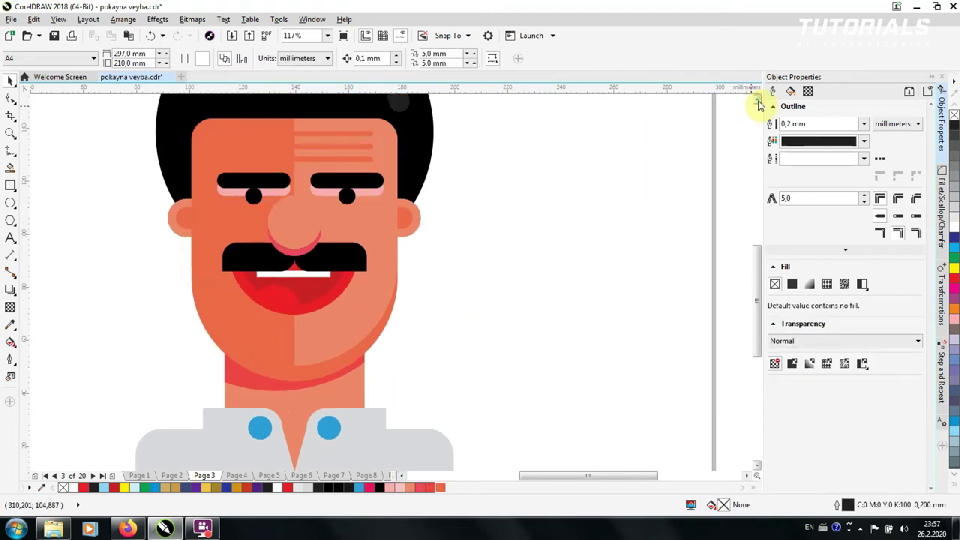
left_click(293, 254)
left_click(392, 58)
left_click(360, 71)
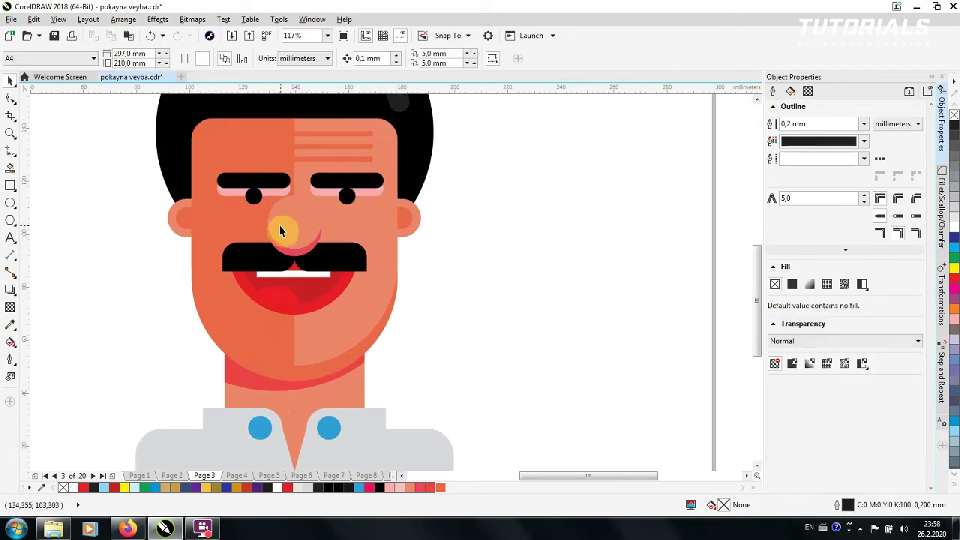
left_click(279, 224)
left_click(482, 59)
left_click(480, 71)
left_click_drag(287, 270, 242, 268)
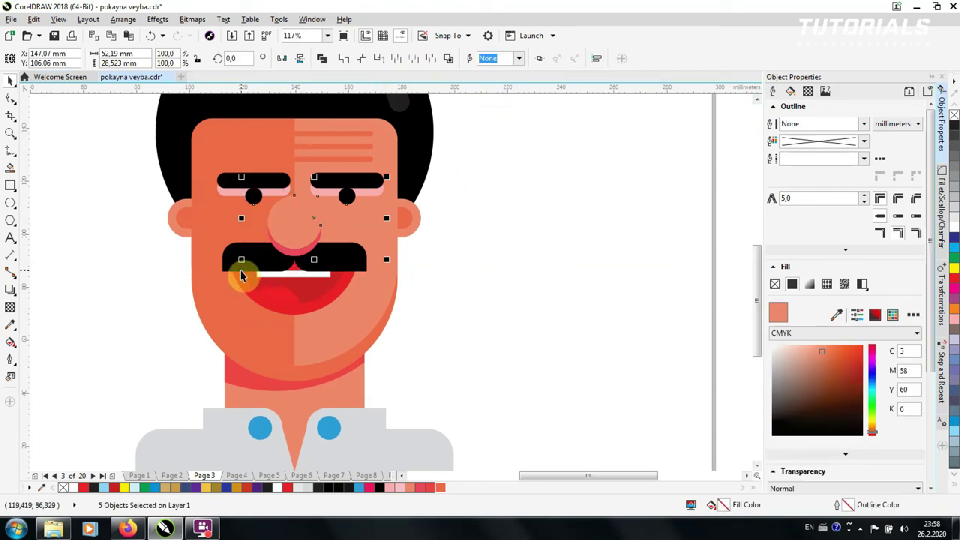
left_click(519, 59)
left_click(510, 107)
left_click(518, 58)
left_click(142, 185)
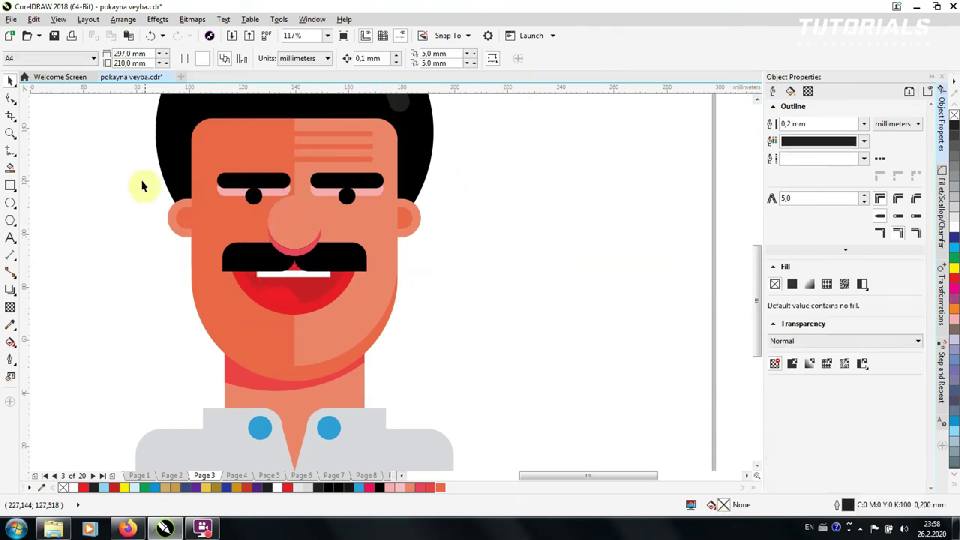
- Zoom in on the nose, try moving the nose ring, undo it and zoom back out
key("z")
left_click_drag(306, 242, 390, 280)
left_click(390, 280)
left_click(6, 75)
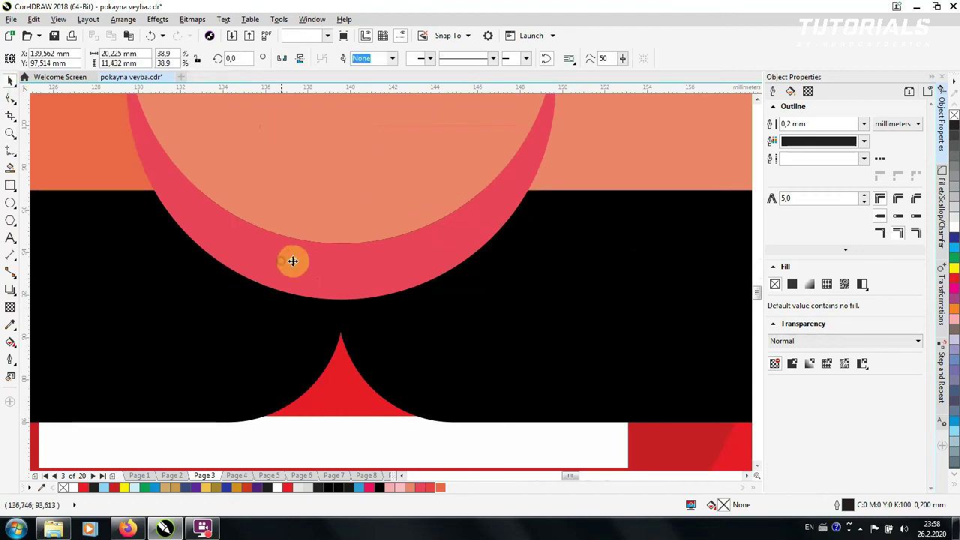
left_click_drag(290, 259, 229, 324)
left_click(151, 35)
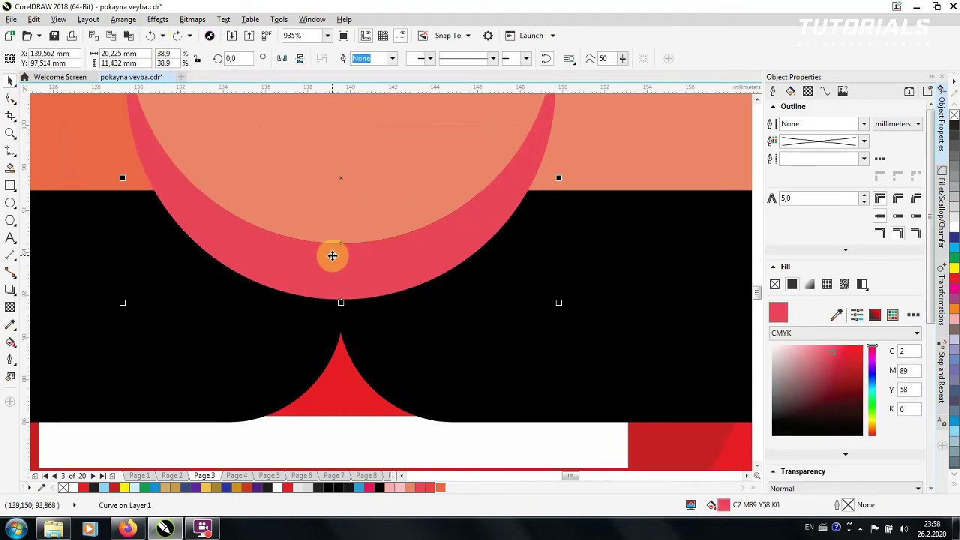
left_click(11, 133)
left_click(83, 58)
left_click(83, 58)
left_click(149, 59)
key("space")
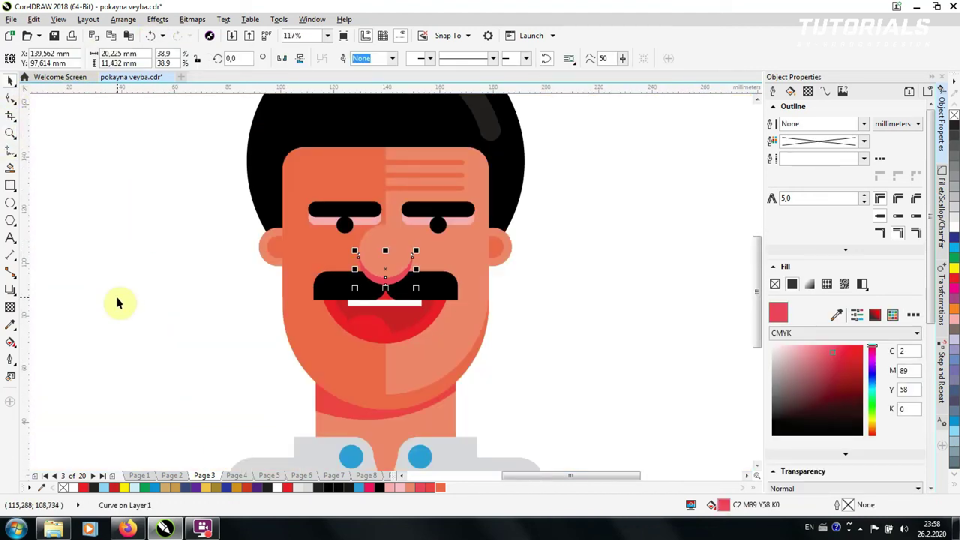
- Fill the nose ring and the neck band orange
left_click(321, 289)
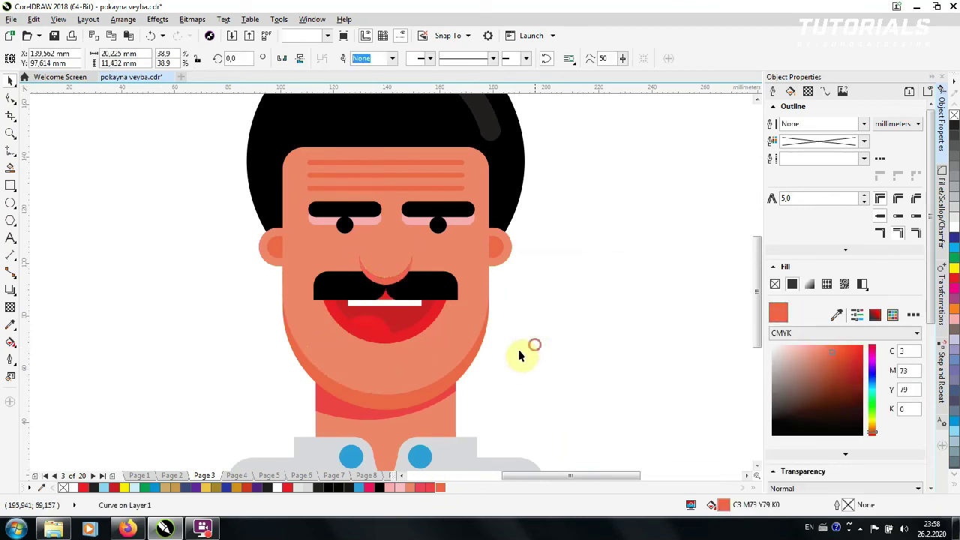
left_click(449, 409)
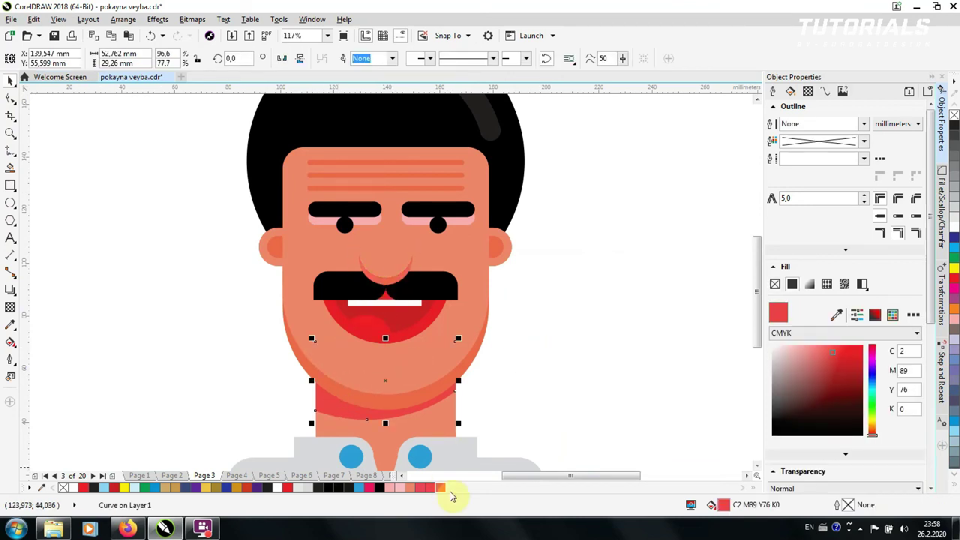
left_click(495, 266)
left_click(429, 455)
key("Escape")
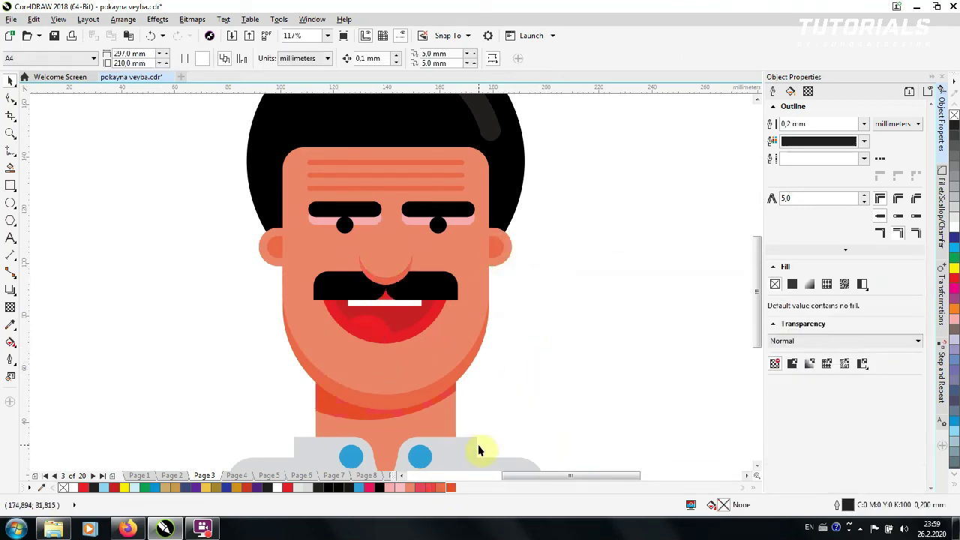
scroll(420, 420, "down", 1)
- Recolour the two collar buttons C71 M22 blue
scroll(372, 450, "down", 1)
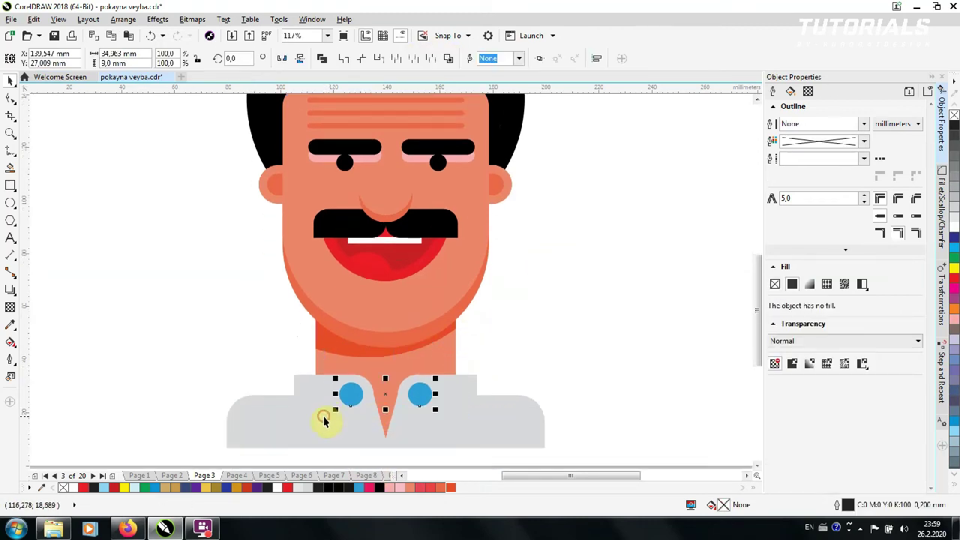
left_click(277, 487)
left_click(210, 437)
left_click_drag(214, 433, 447, 385)
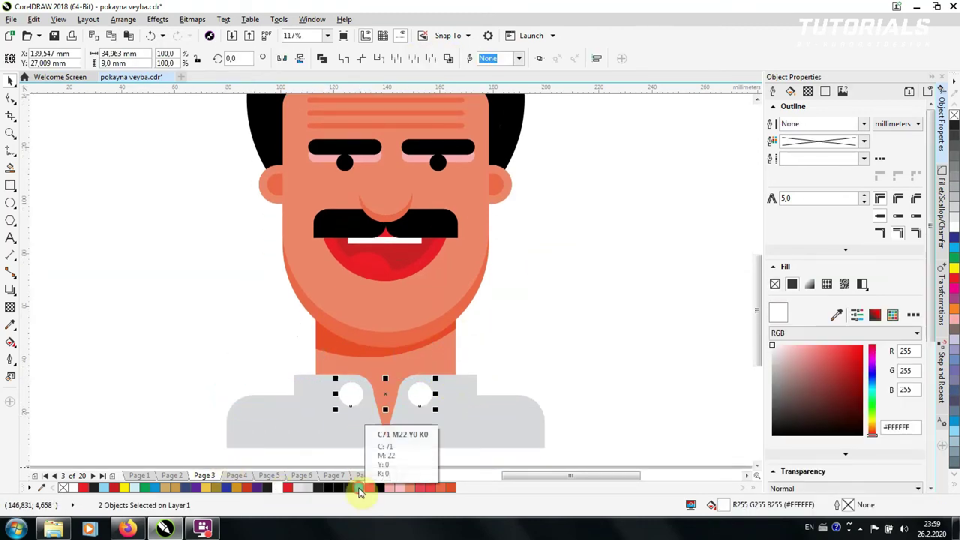
left_click_drag(360, 487, 382, 456)
key("Escape")
- Zoom out to the whole page and drag the entire portrait to the page centre
key("z")
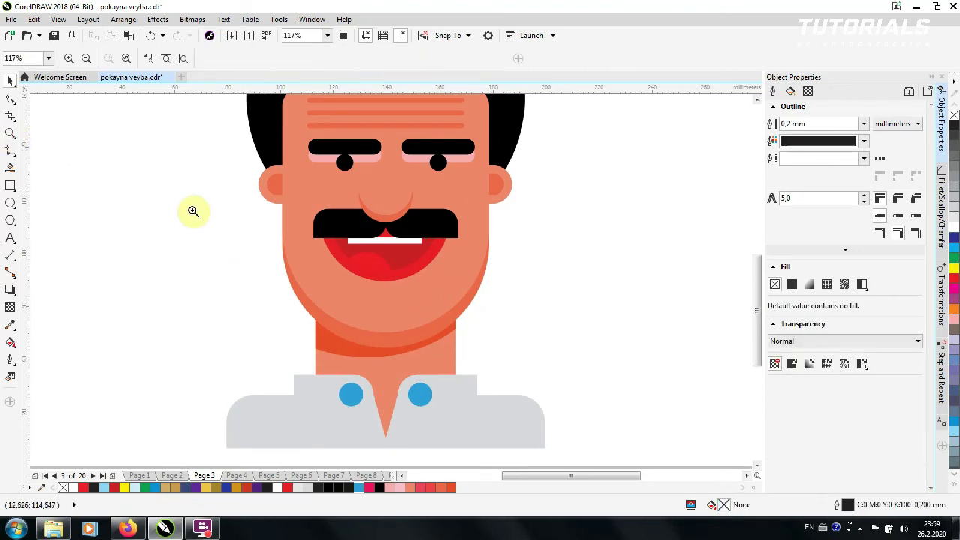
key("F3")
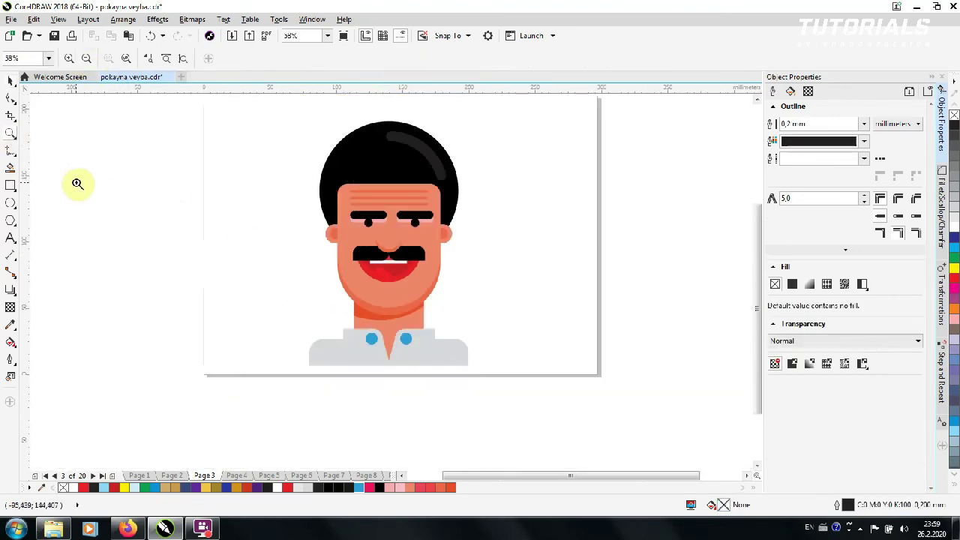
left_click(11, 79)
scroll(280, 405, "up", 1)
left_click_drag(280, 428, 535, 142)
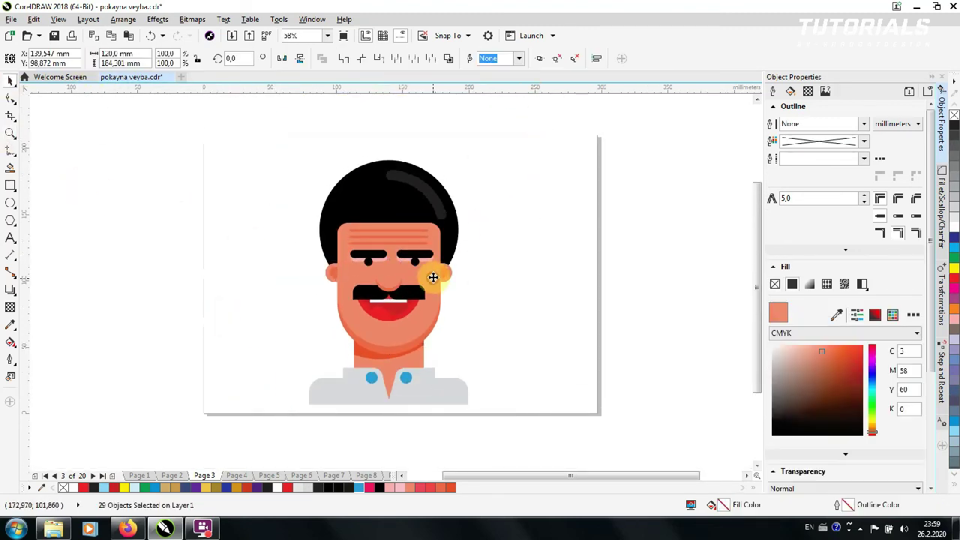
left_click_drag(435, 276, 446, 261)
left_click(537, 322)
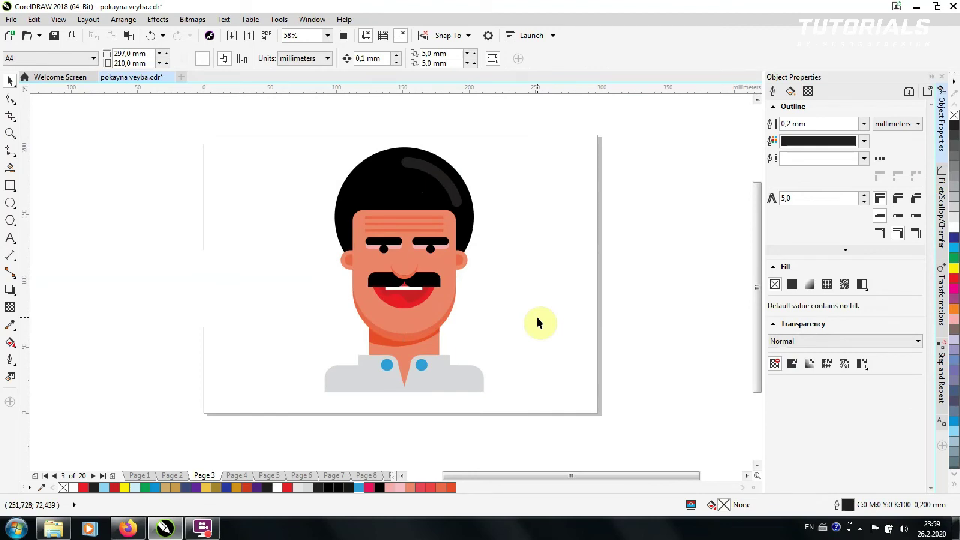